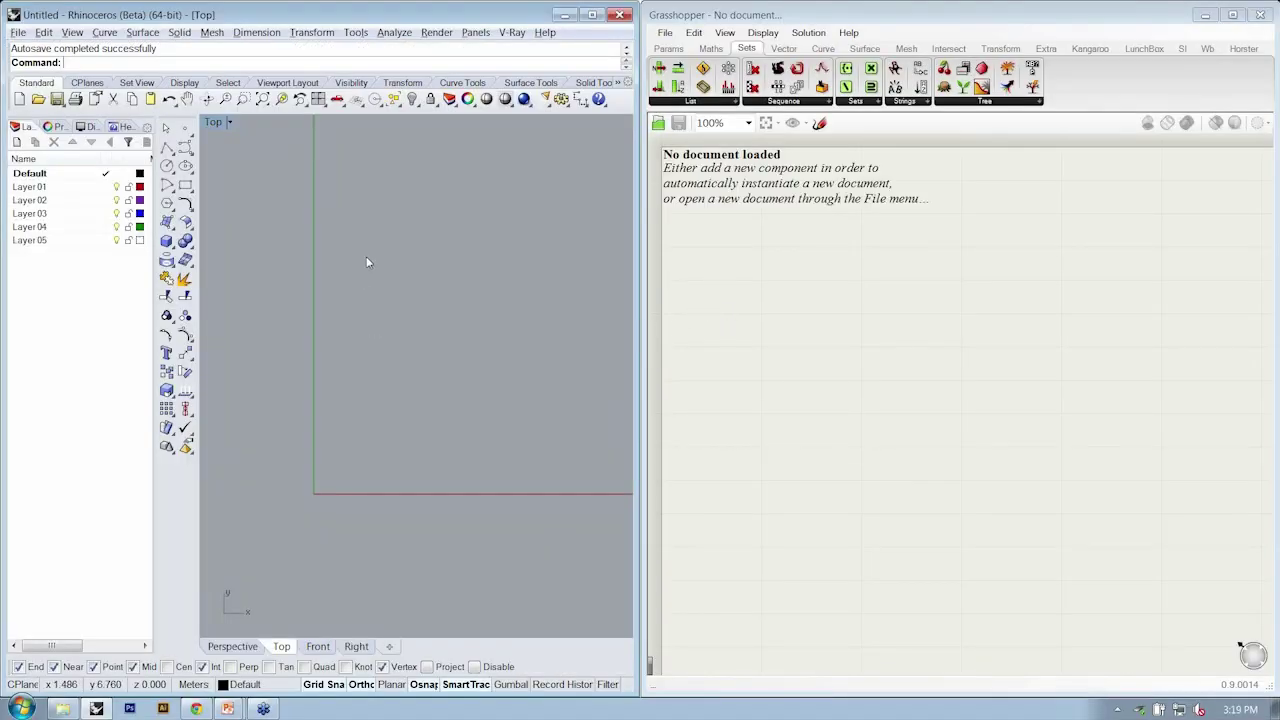
Open the Grasshopper document 1-3_DataTreeManipulation-Flip from the 000_WorkshopFiles folder.
right_drag(451, 270, 443, 275)
click(665, 32)
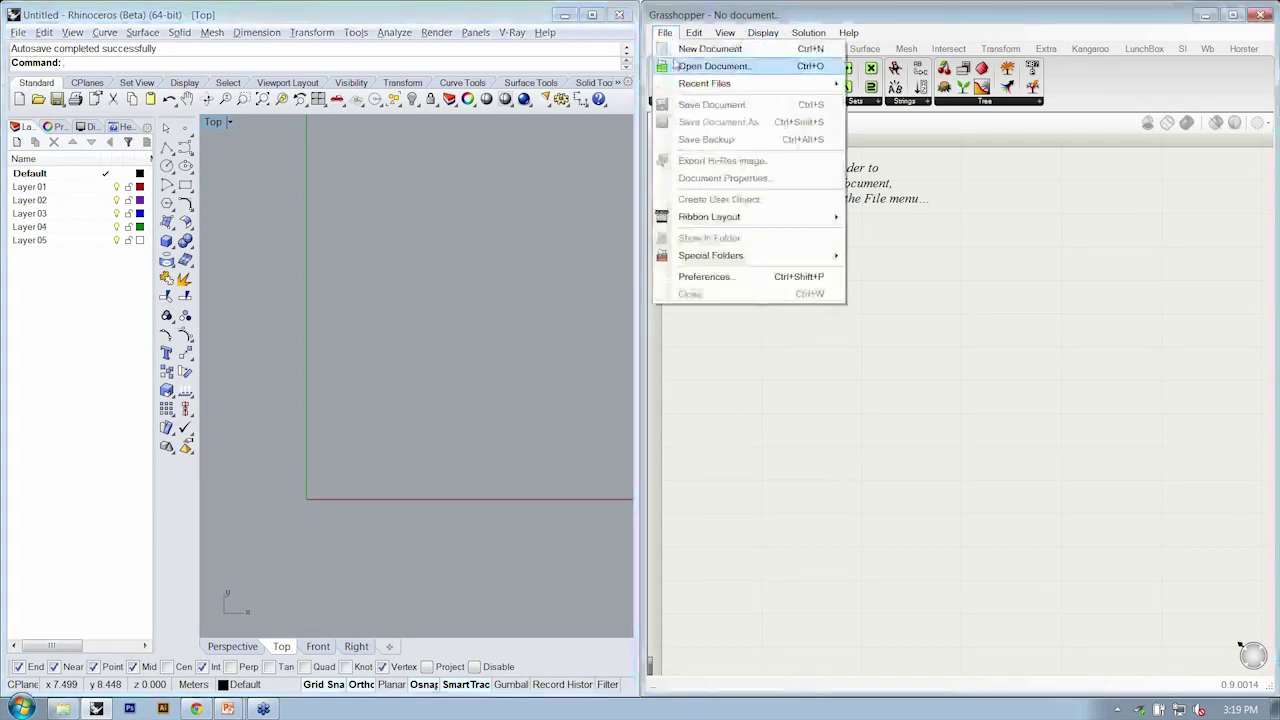
click(730, 63)
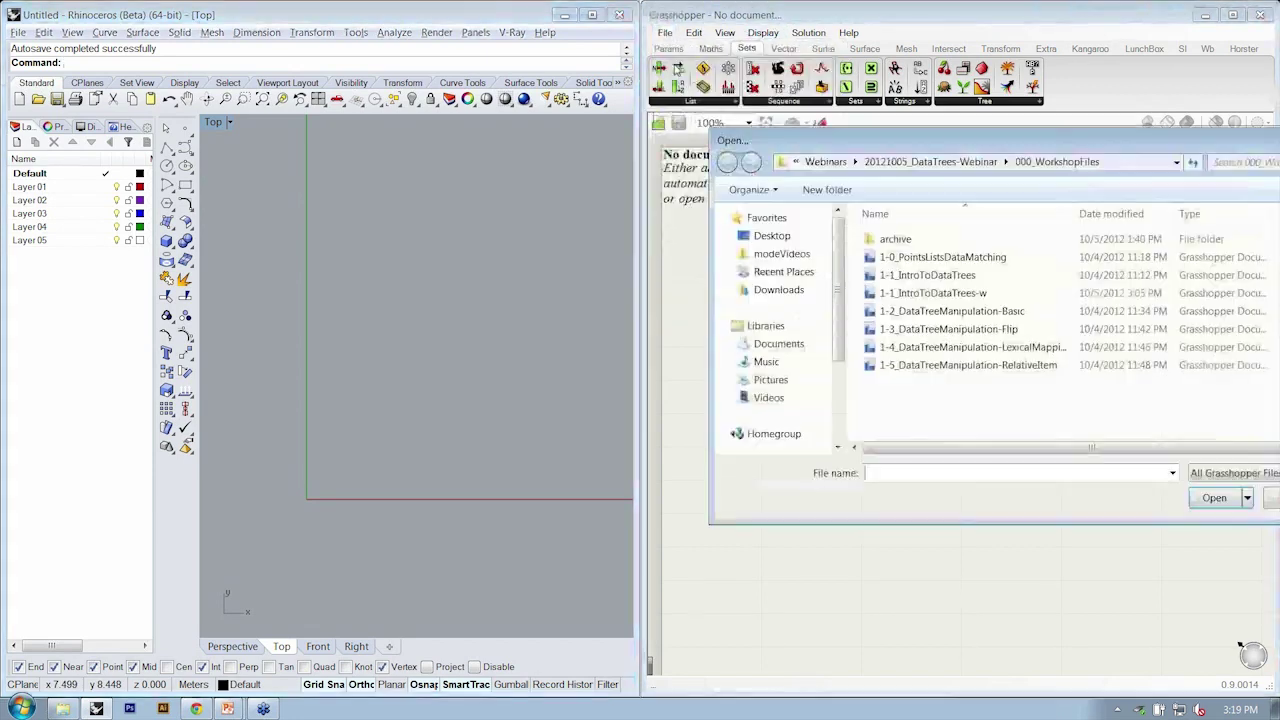
click(995, 331)
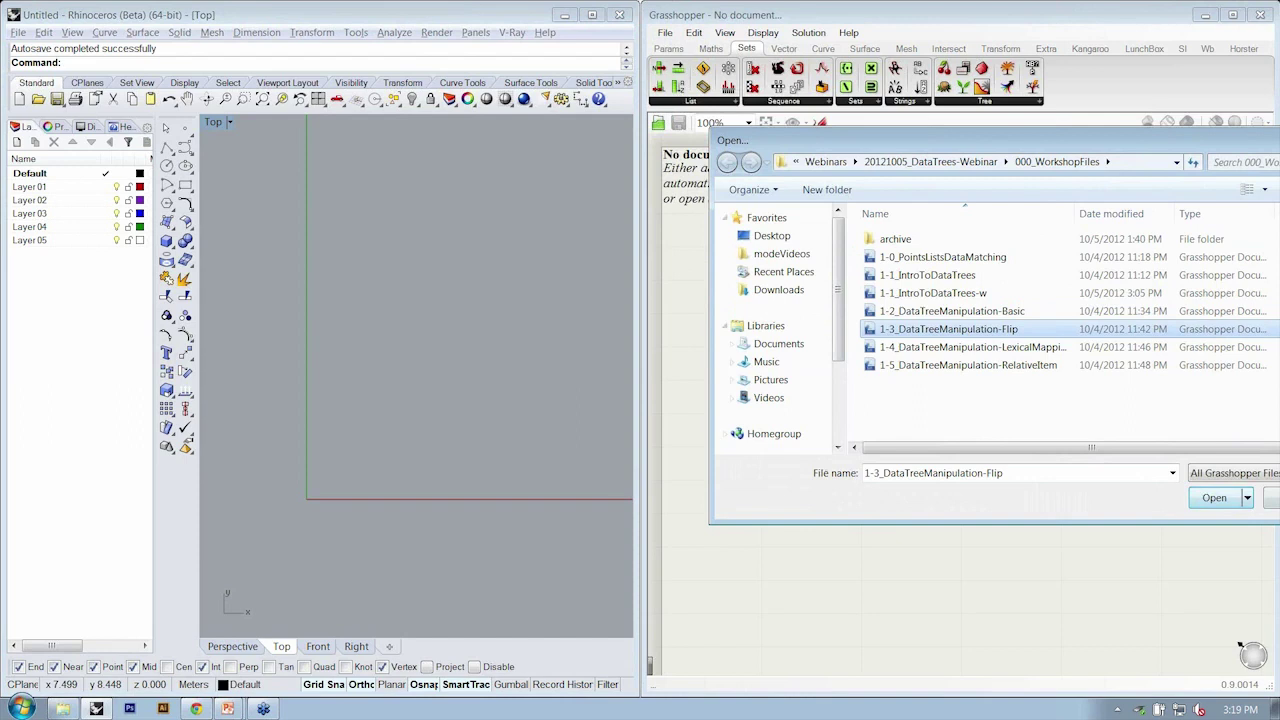
click(1213, 493)
Examine the Grasshopper definition from the referenced surface and surface divide through flip matrix and image sampling to the offset curves.
right_drag(1015, 427, 971, 429)
scroll(984, 423, down, 1)
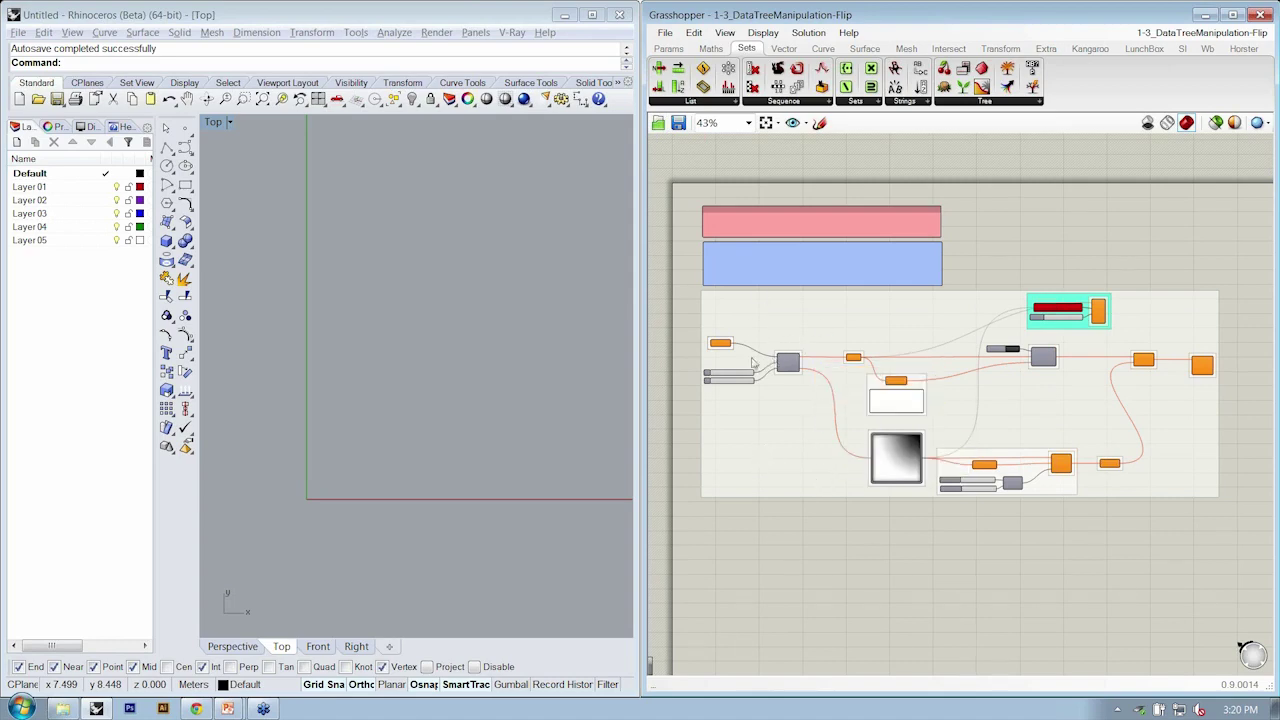
scroll(752, 362, up, 4)
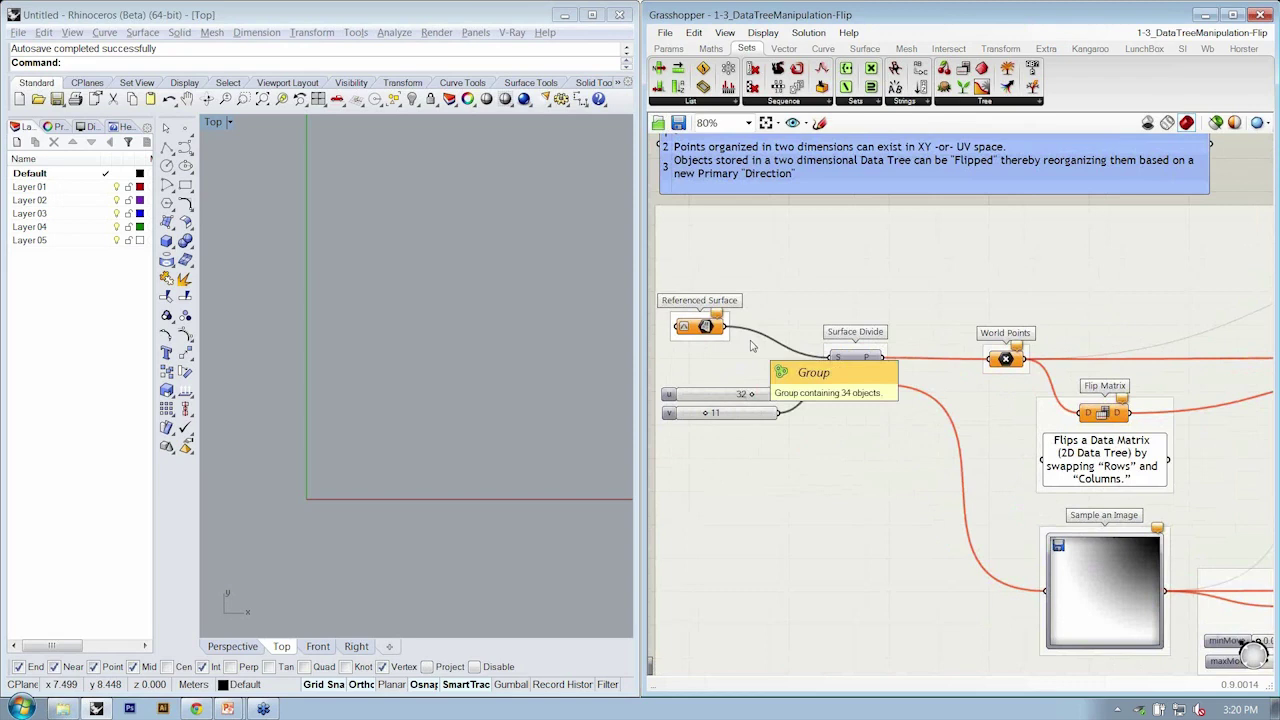
scroll(750, 347, down, 1)
scroll(733, 329, down, 1)
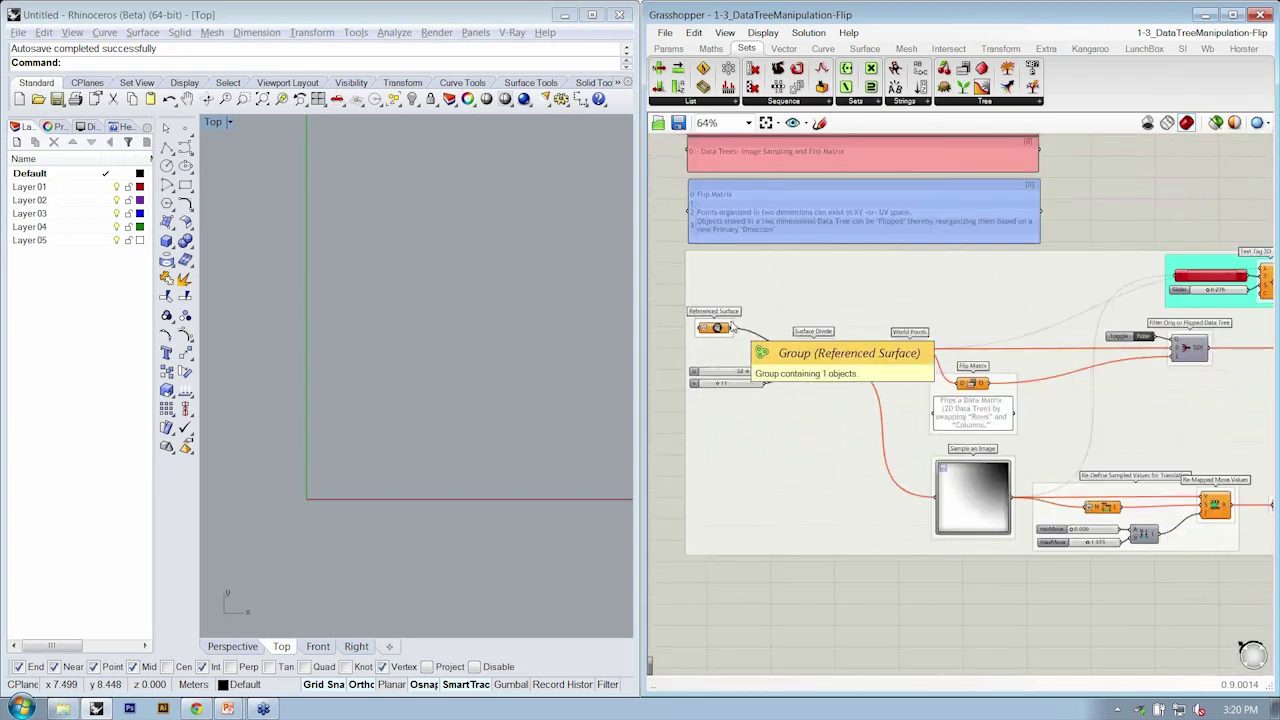
right_drag(1127, 427, 1079, 414)
scroll(1020, 410, down, 1)
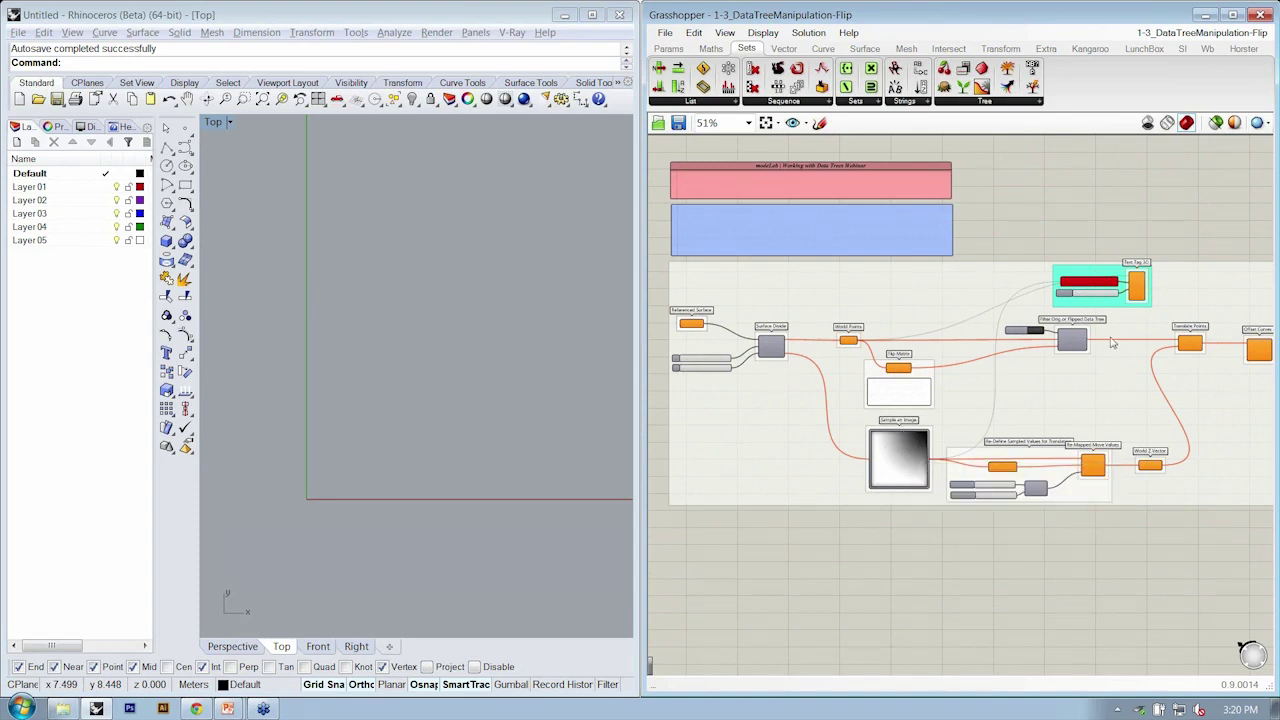
right_drag(998, 396, 1014, 404)
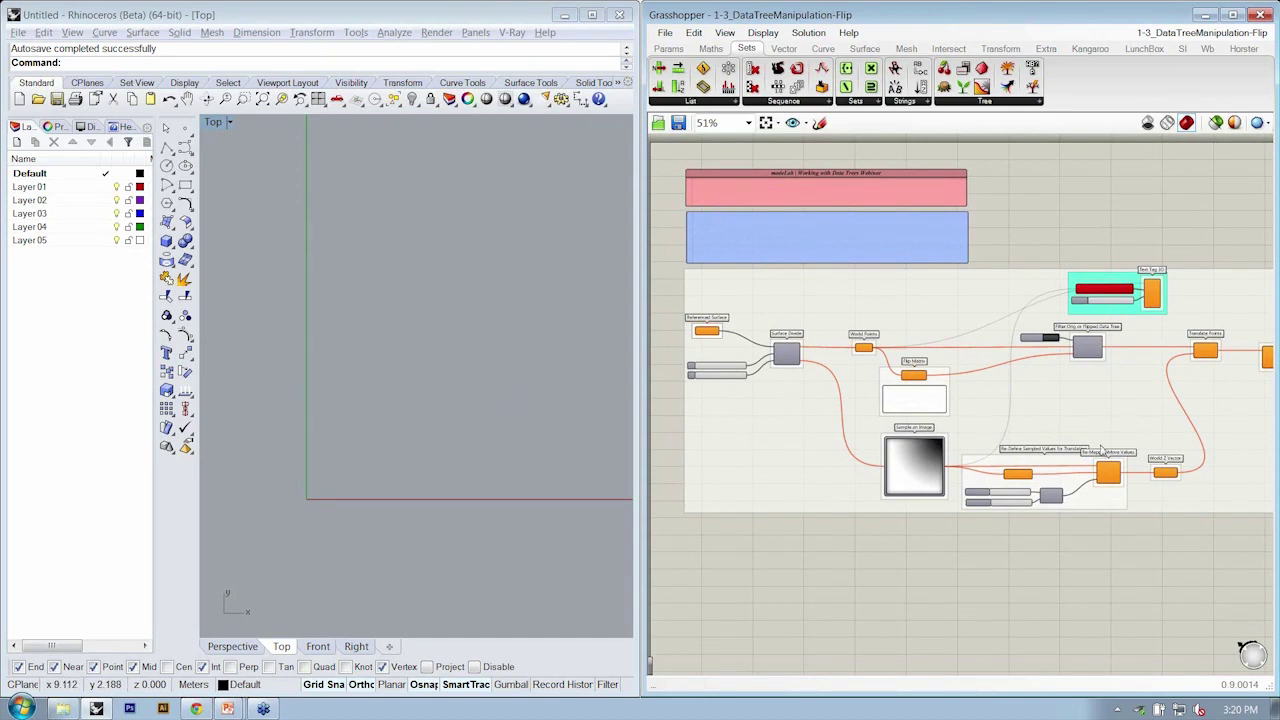
right_drag(1089, 417, 1049, 415)
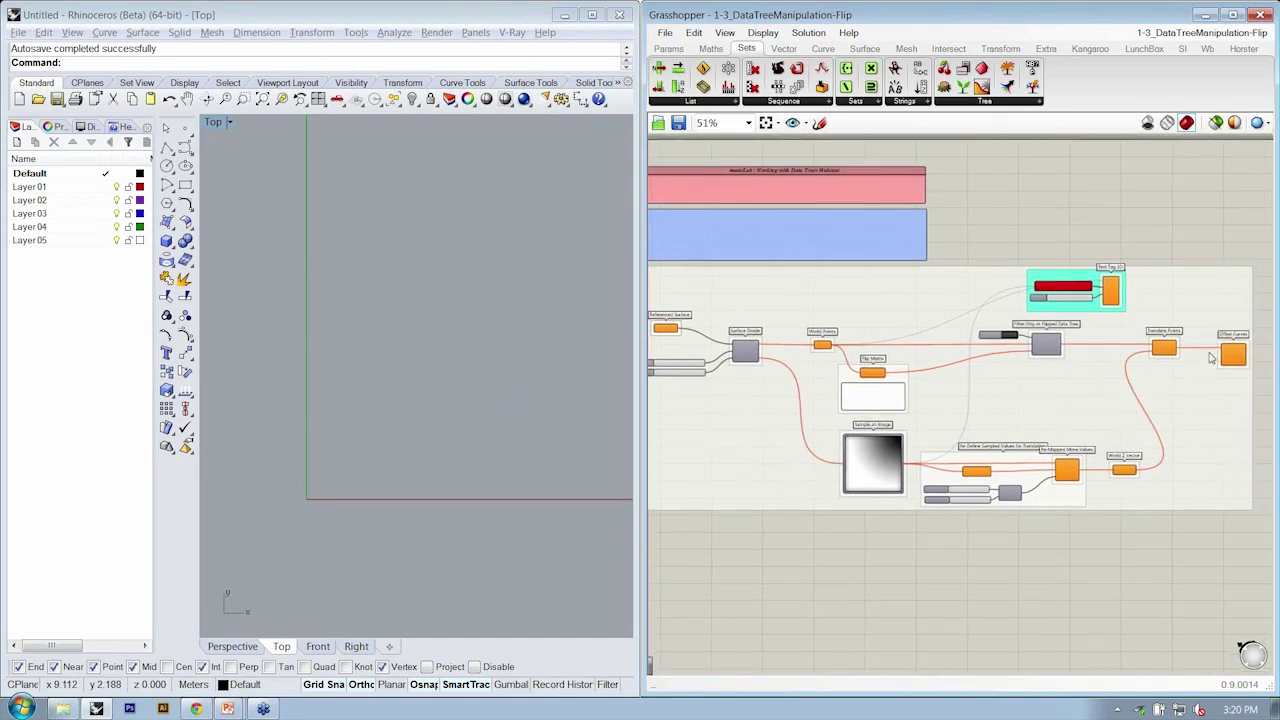
right_drag(927, 374, 954, 373)
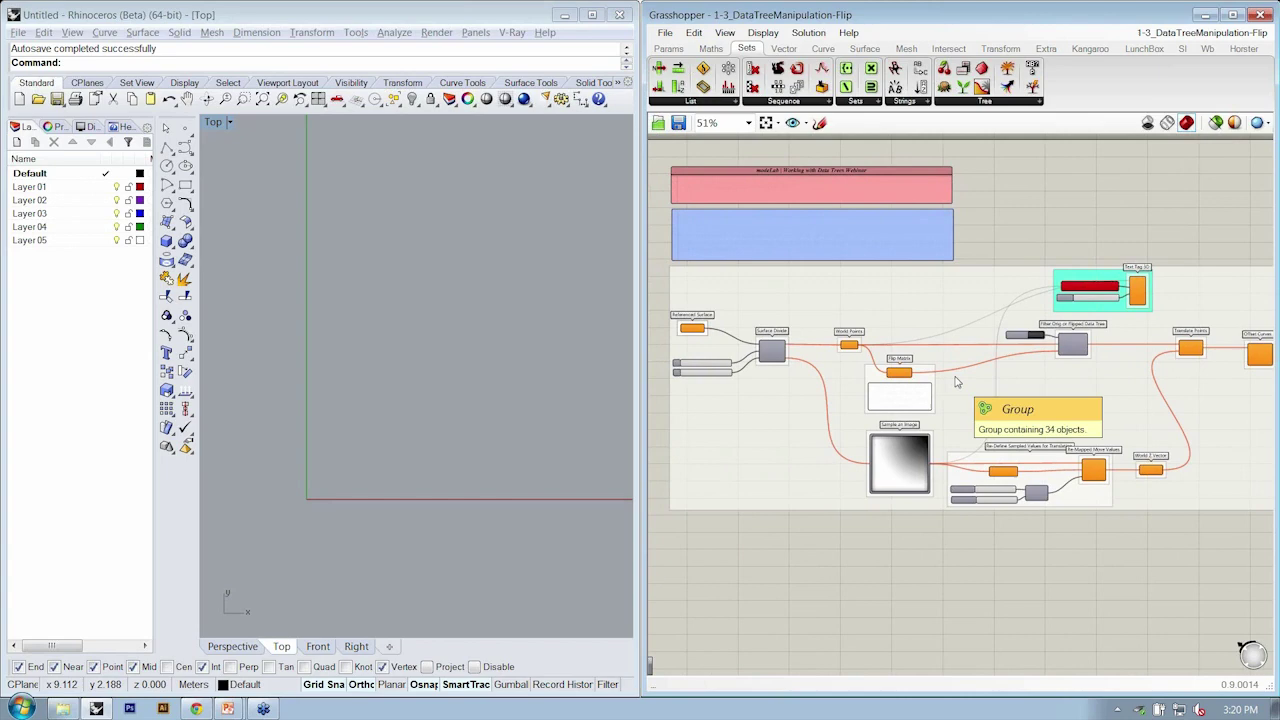
scroll(962, 346, down, 2)
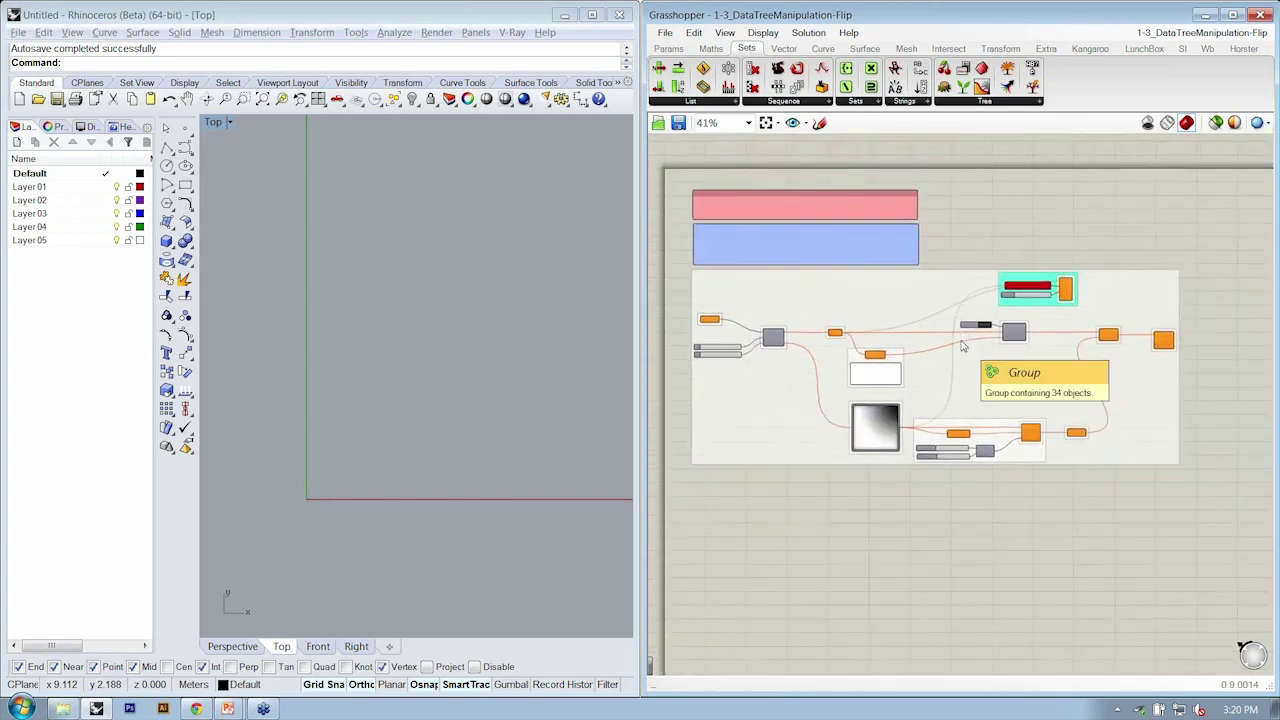
Save a copy of the Grasshopper document as 1-3_DataTreeManipulation-Flip-w.
key(ctrl+shift+s)
click(946, 437)
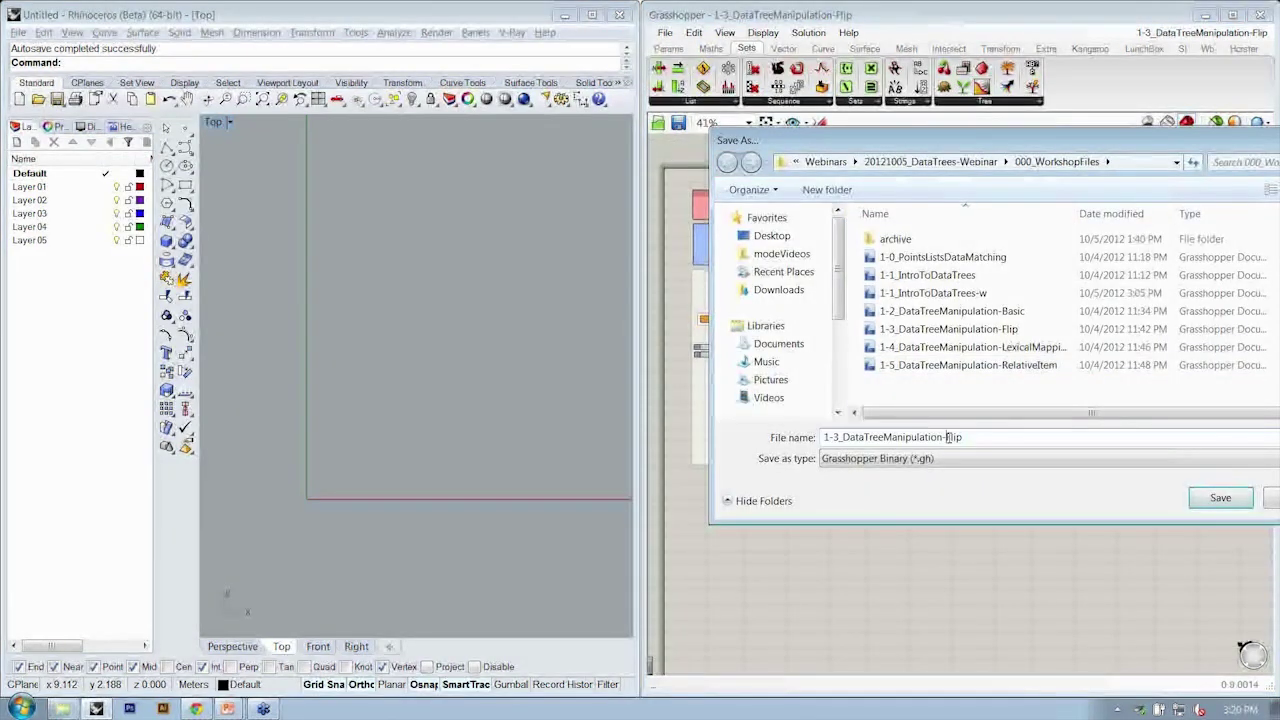
text(-w)
key(Return)
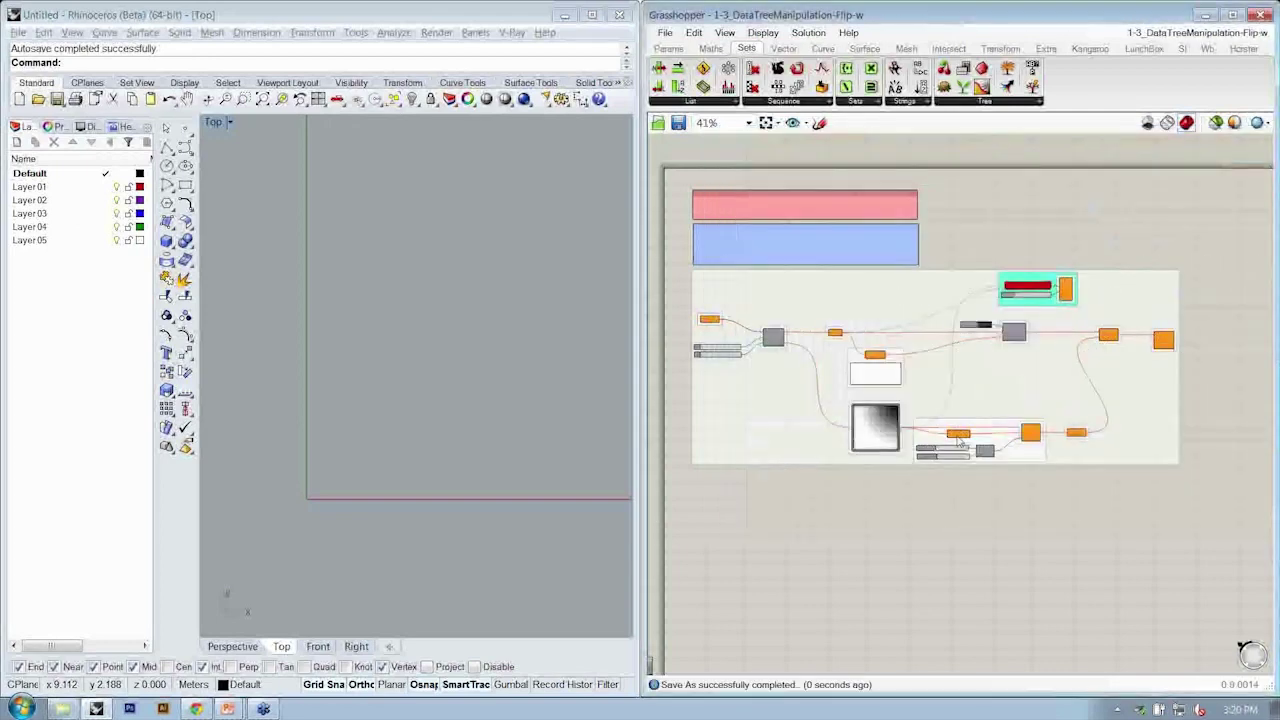
Delete the whole component network from the canvas, keeping only the red and blue note panels.
drag(613, 272, 617, 269)
key(Delete)
scroll(697, 211, up, 5)
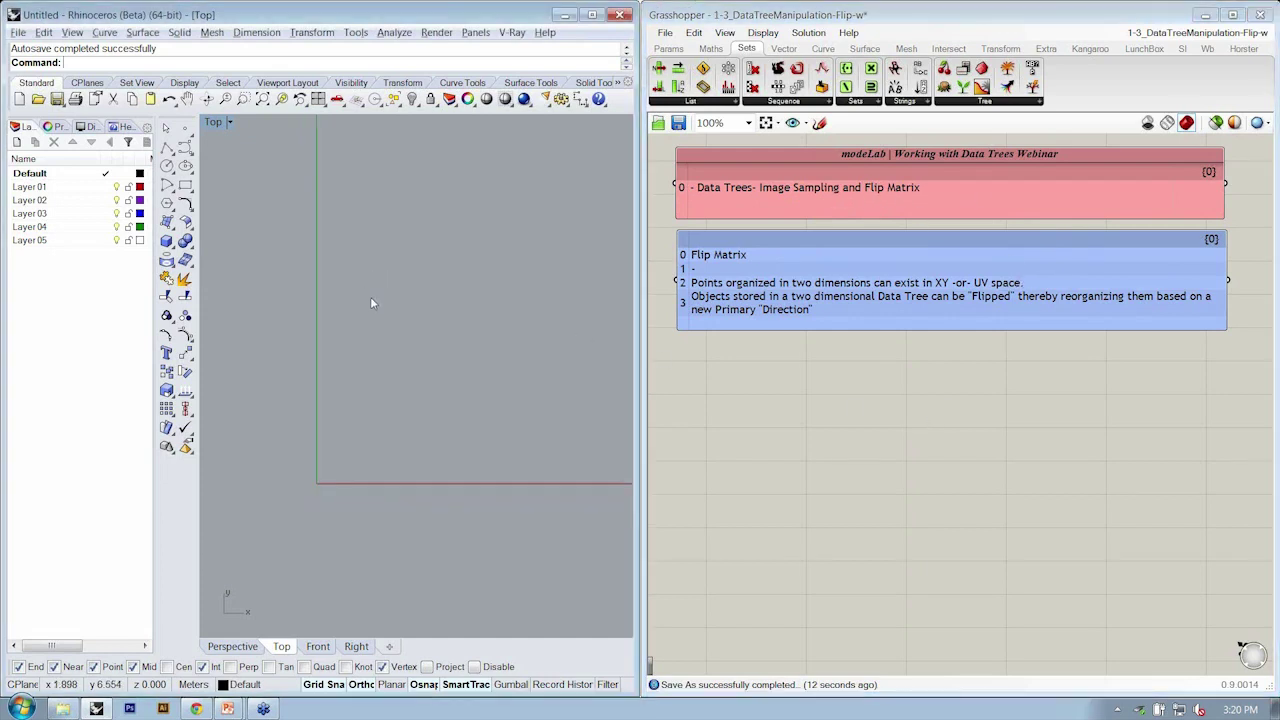
In Rhino's Top view, draw a corner-to-corner rectangular plane about 10 m square near the origin.
right_drag(370, 300, 333, 366)
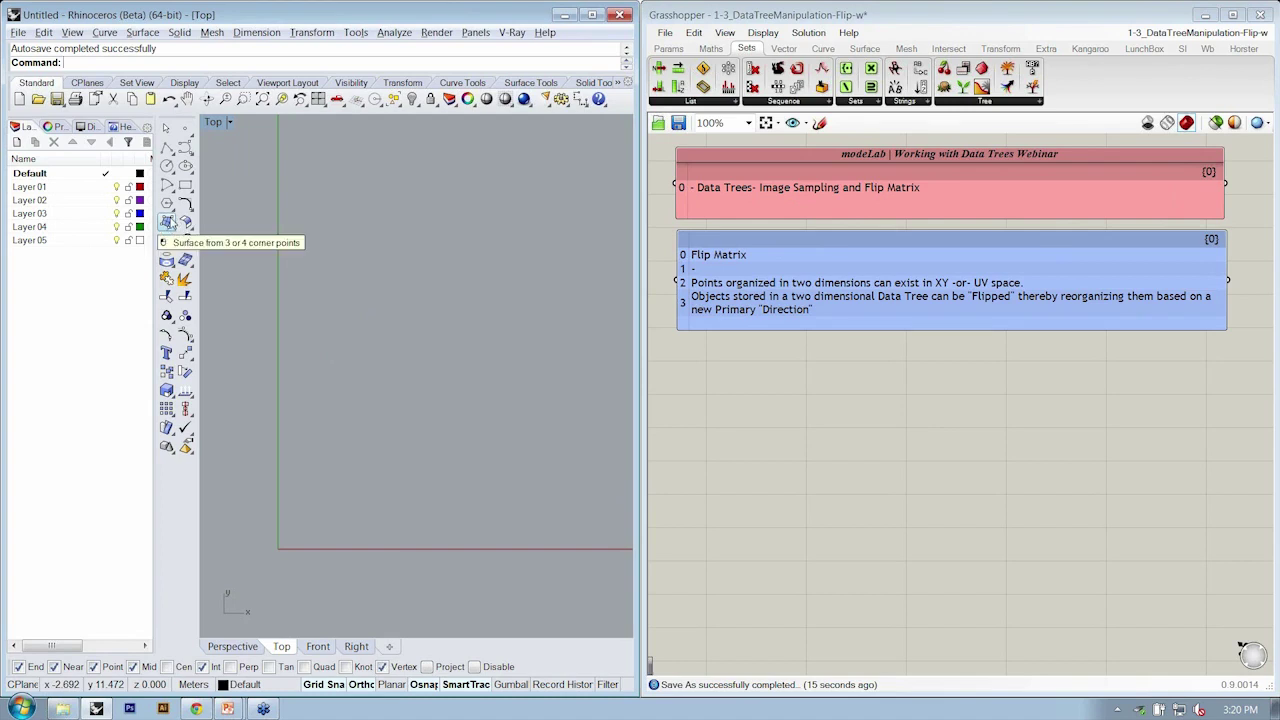
click(172, 228)
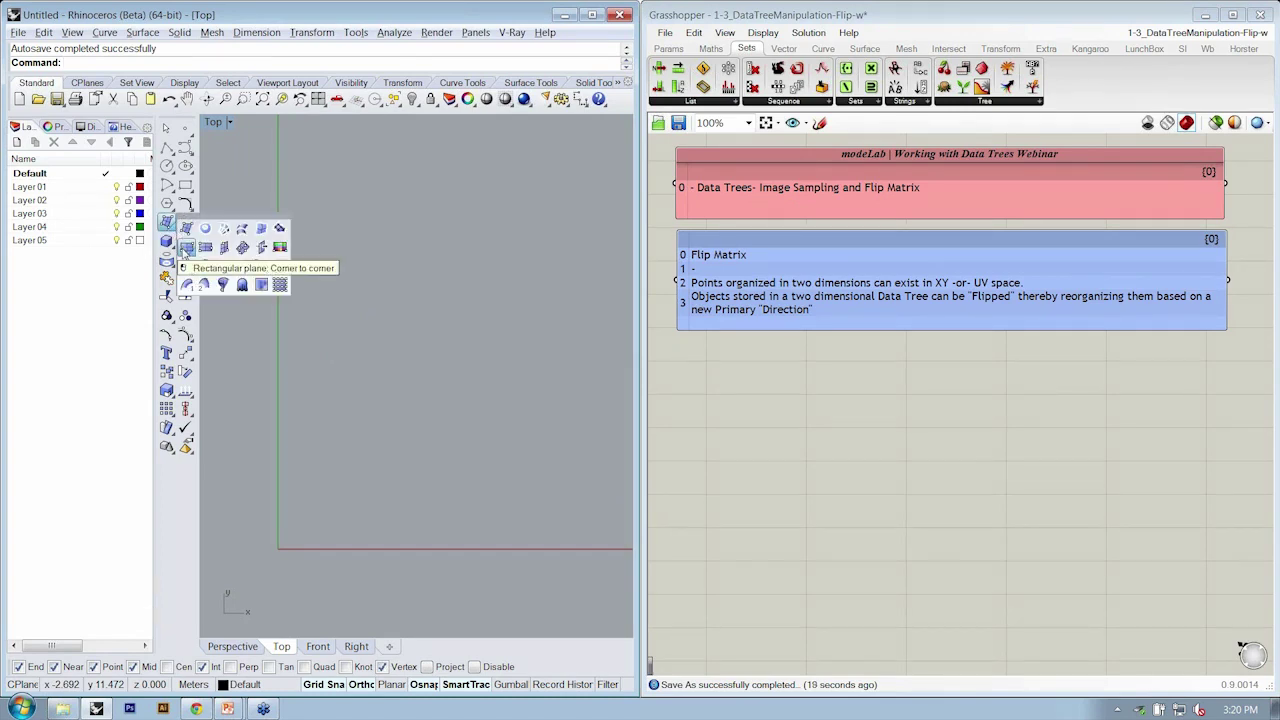
click(186, 248)
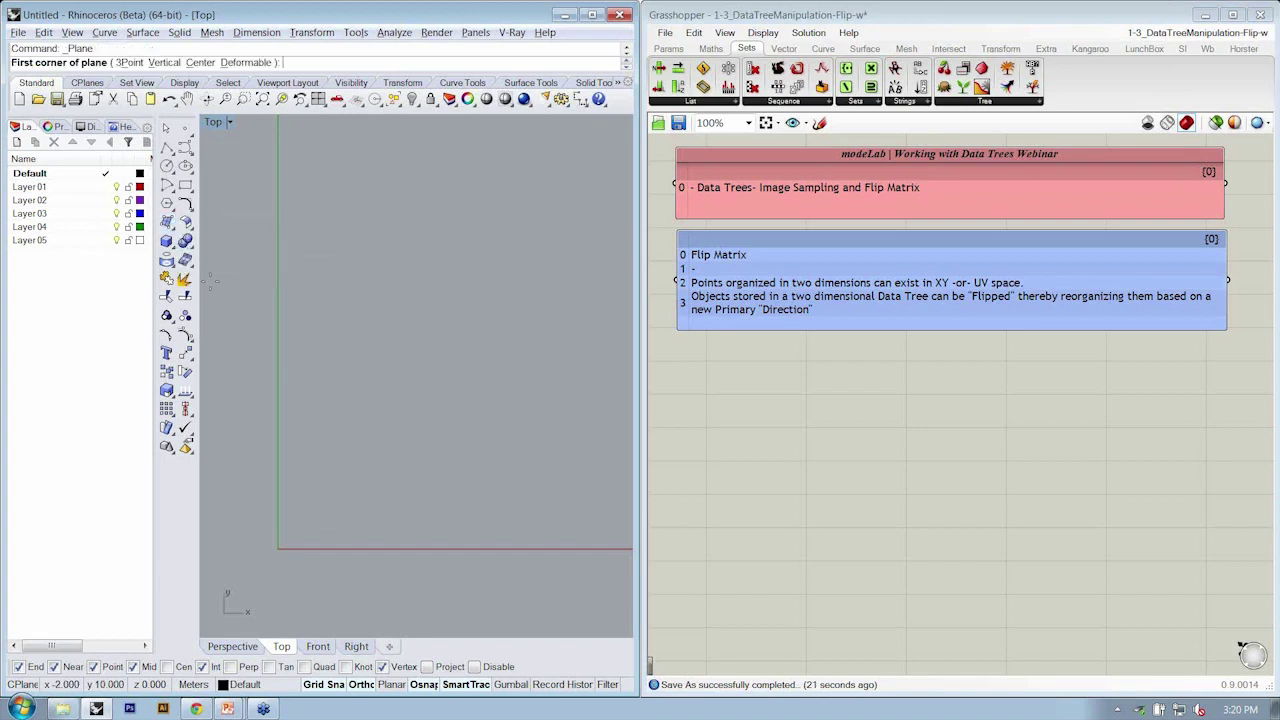
click(306, 520)
click(591, 237)
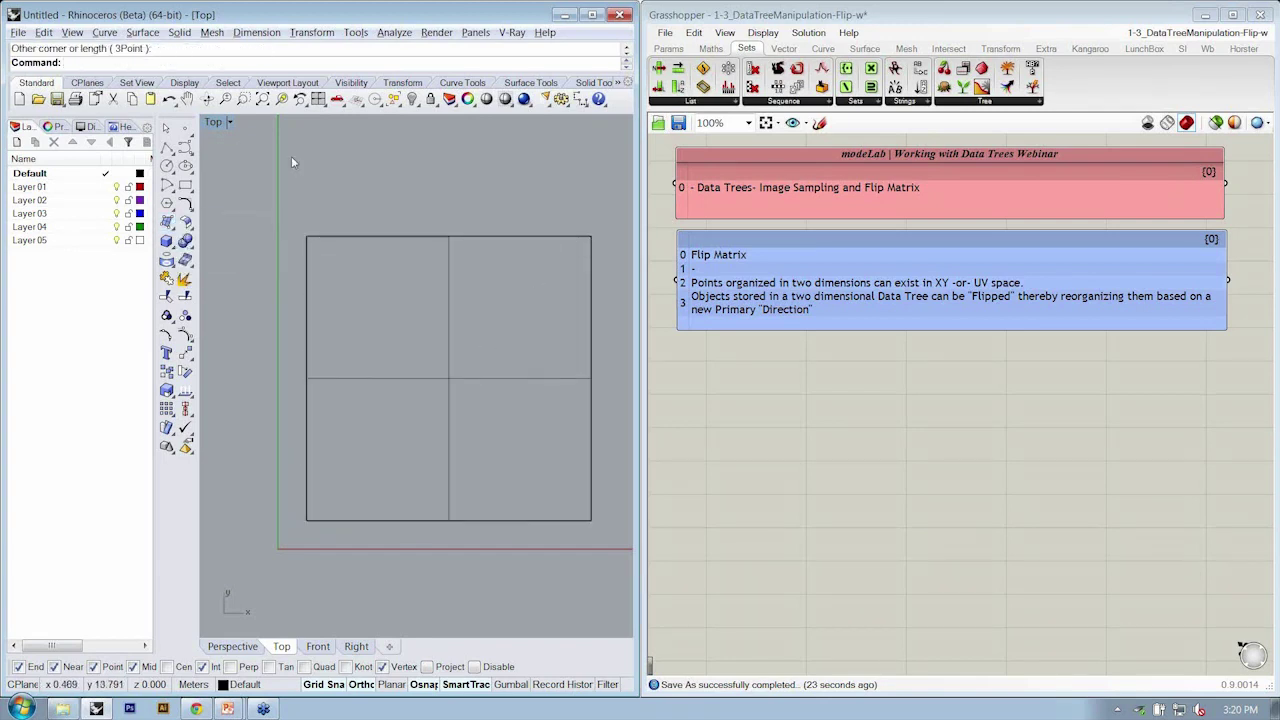
Set the Top viewport to shaded display and switch to a maximized Perspective viewport.
click(216, 122)
click(241, 184)
click(408, 237)
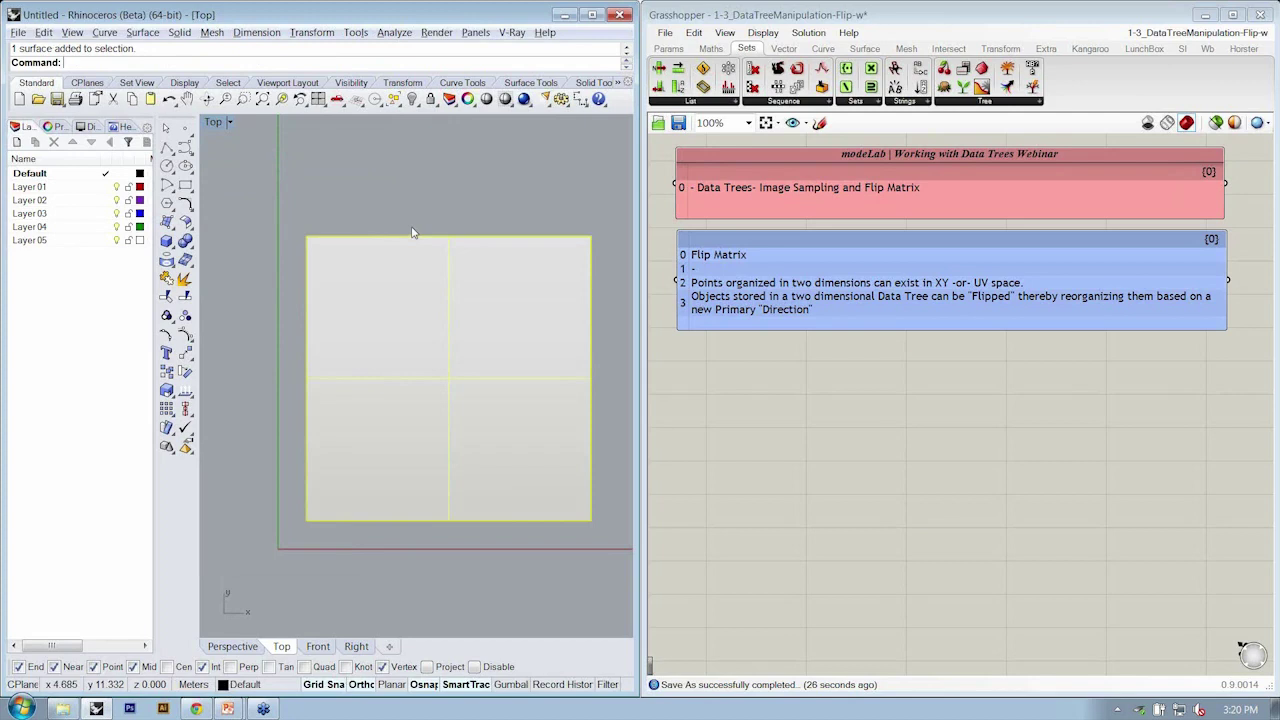
click(323, 192)
double_click(213, 123)
double_click(433, 124)
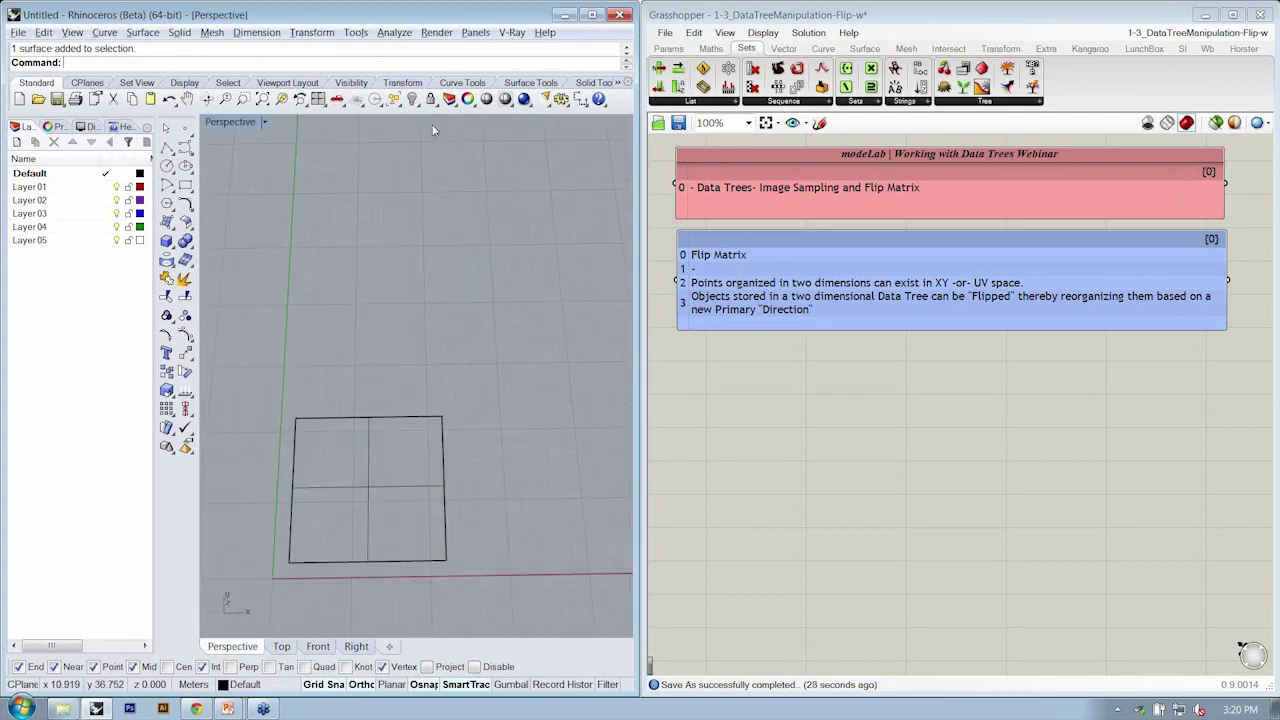
Select the plane and zoom the Perspective view to it with an angled view.
right_drag(440, 470, 335, 443)
scroll(335, 443, up, 3)
click(327, 450)
text(zs)
key(Return)
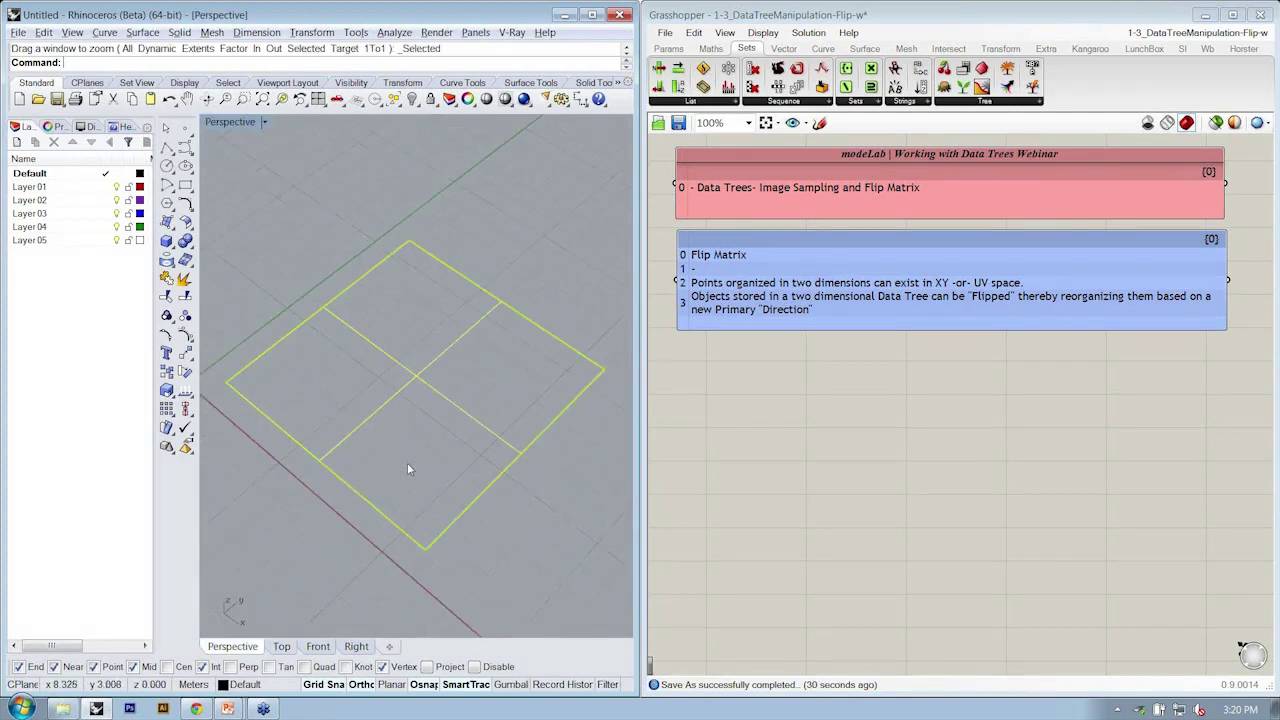
right_drag(407, 462, 428, 414)
scroll(419, 418, up, 2)
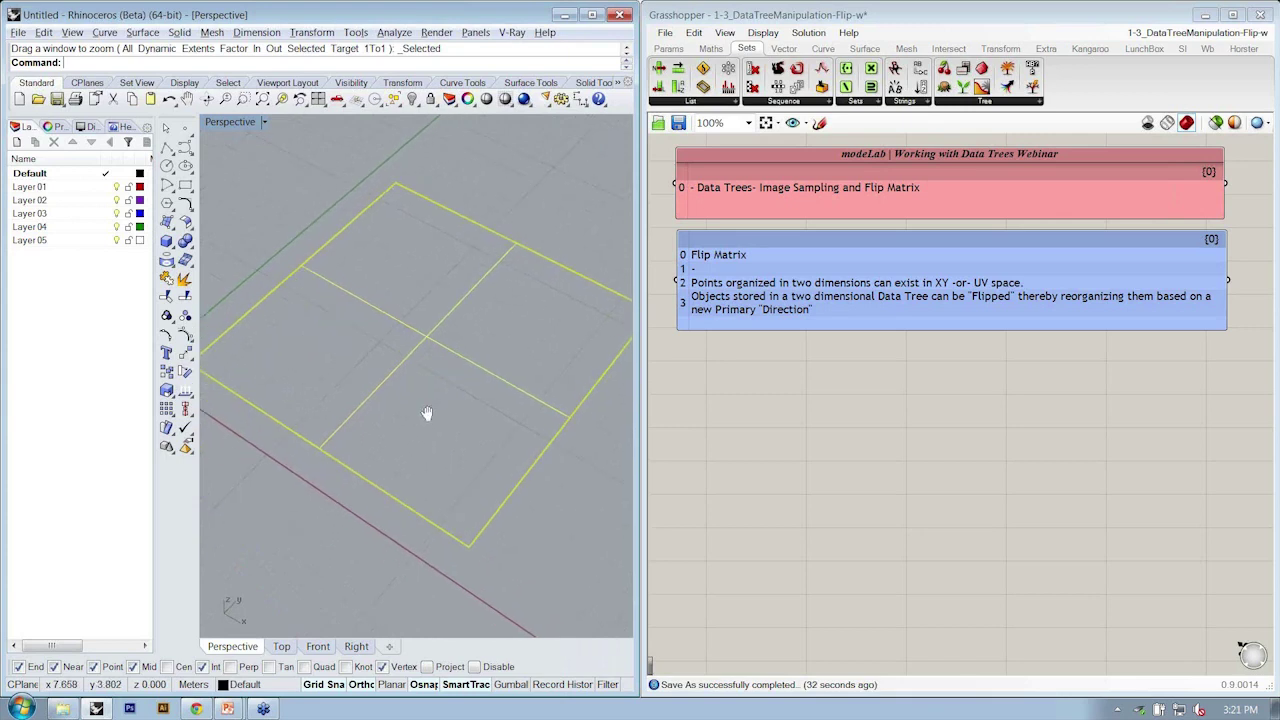
scroll(428, 425, down, 2)
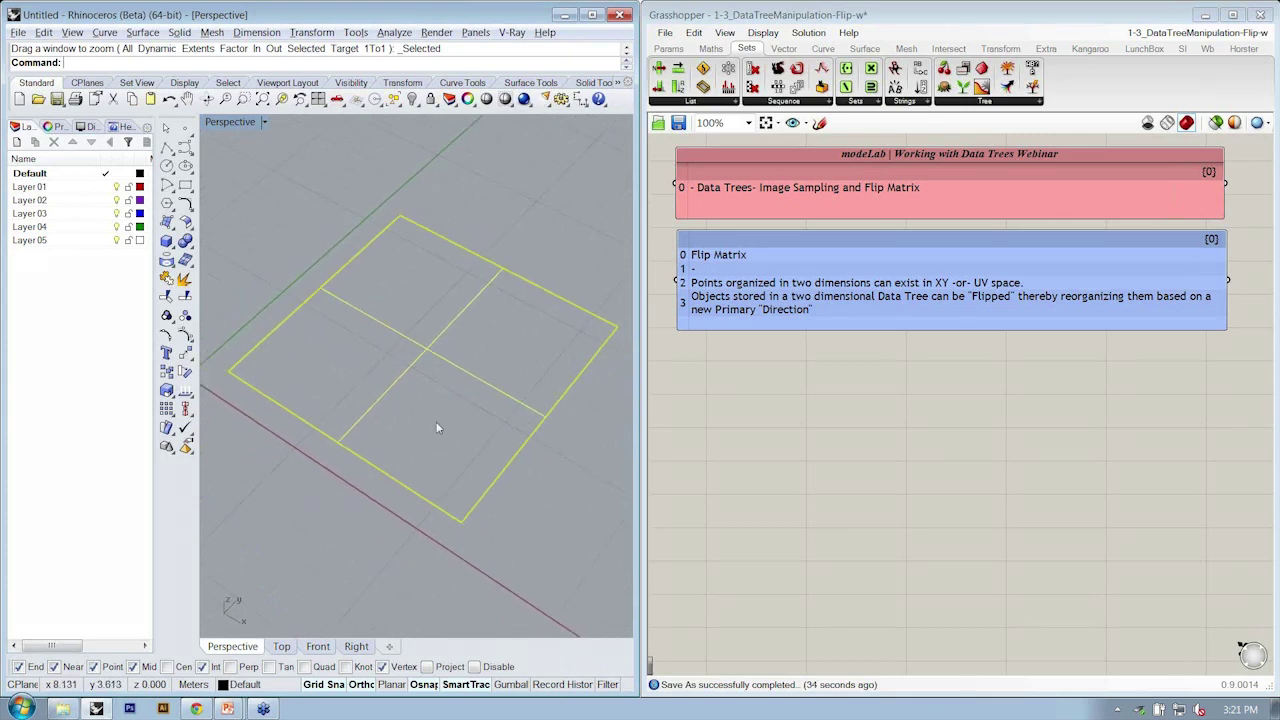
right_drag(428, 344, 440, 316)
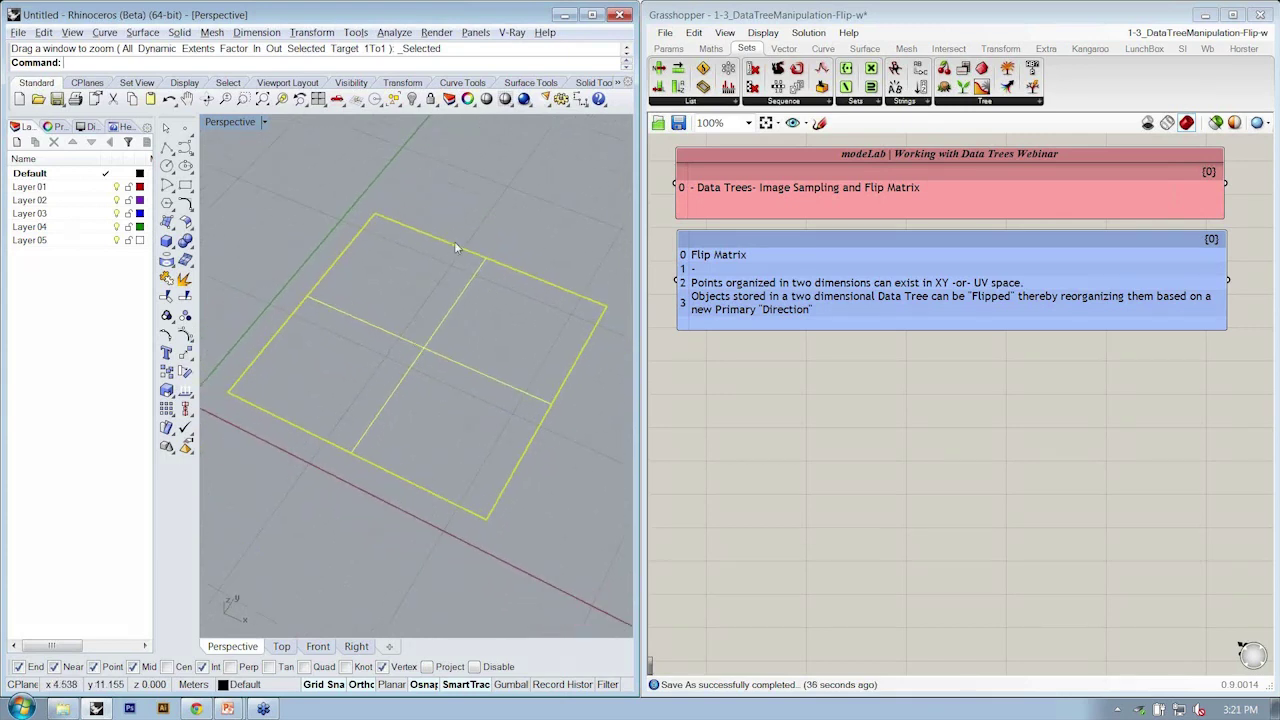
Rebuild the plane with a point count of 7 in U and V and degree 3 in both directions.
click(52, 36)
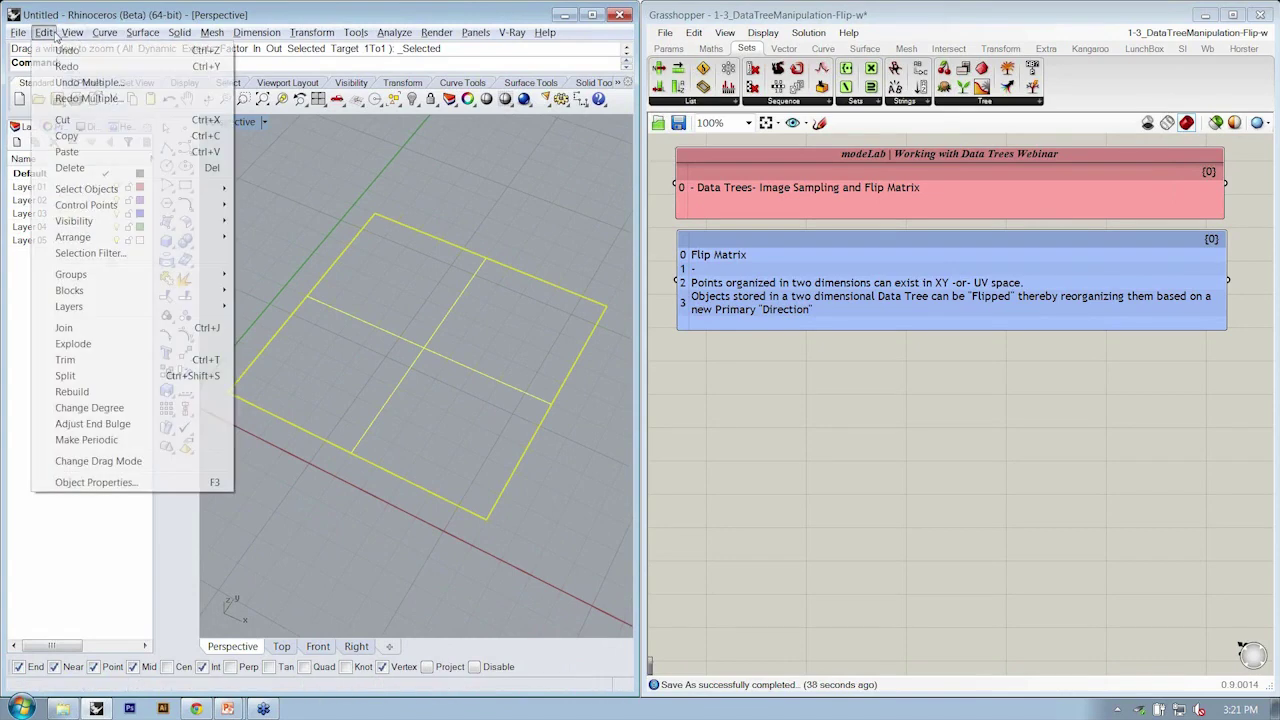
click(98, 392)
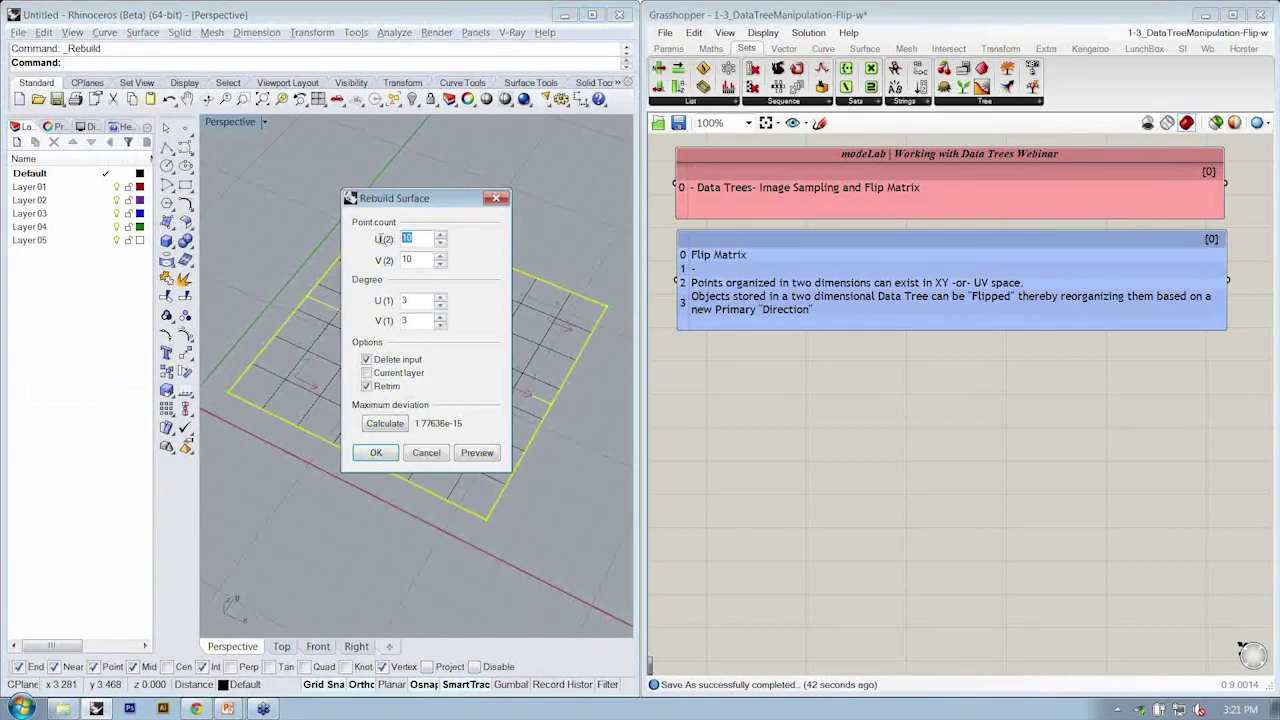
text(7)
drag(424, 258, 399, 260)
text(7)
click(416, 321)
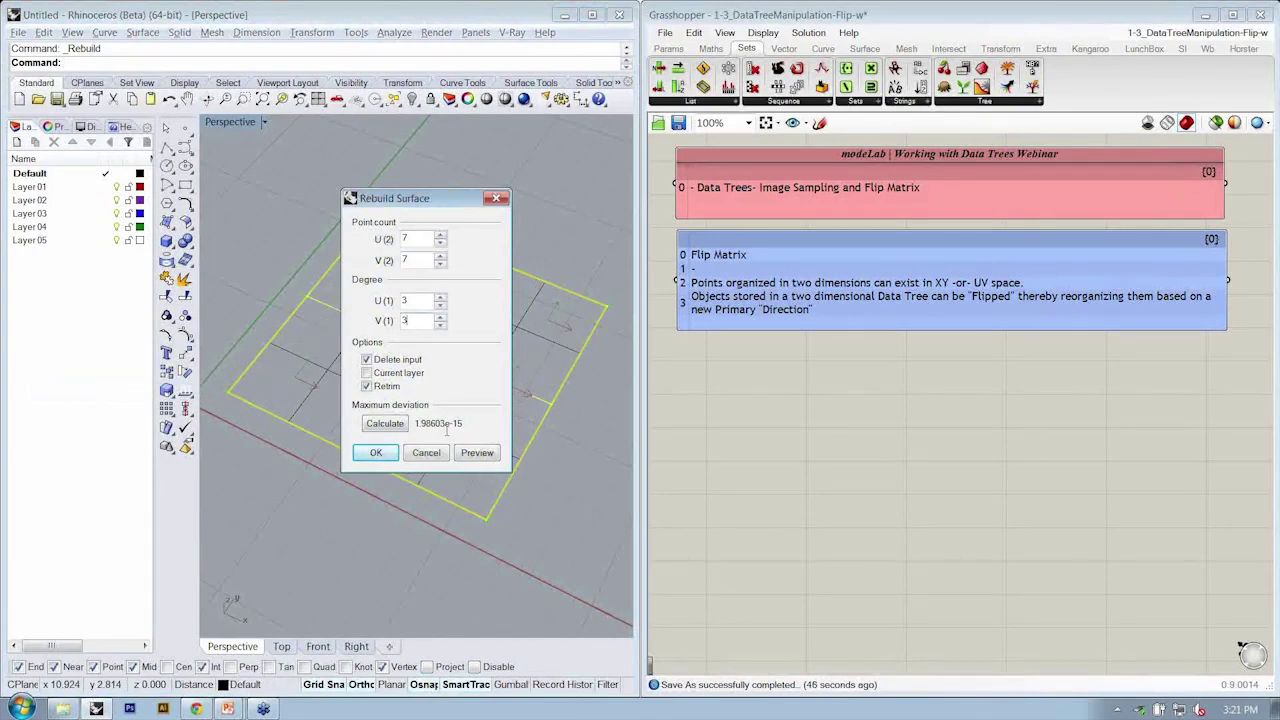
click(376, 453)
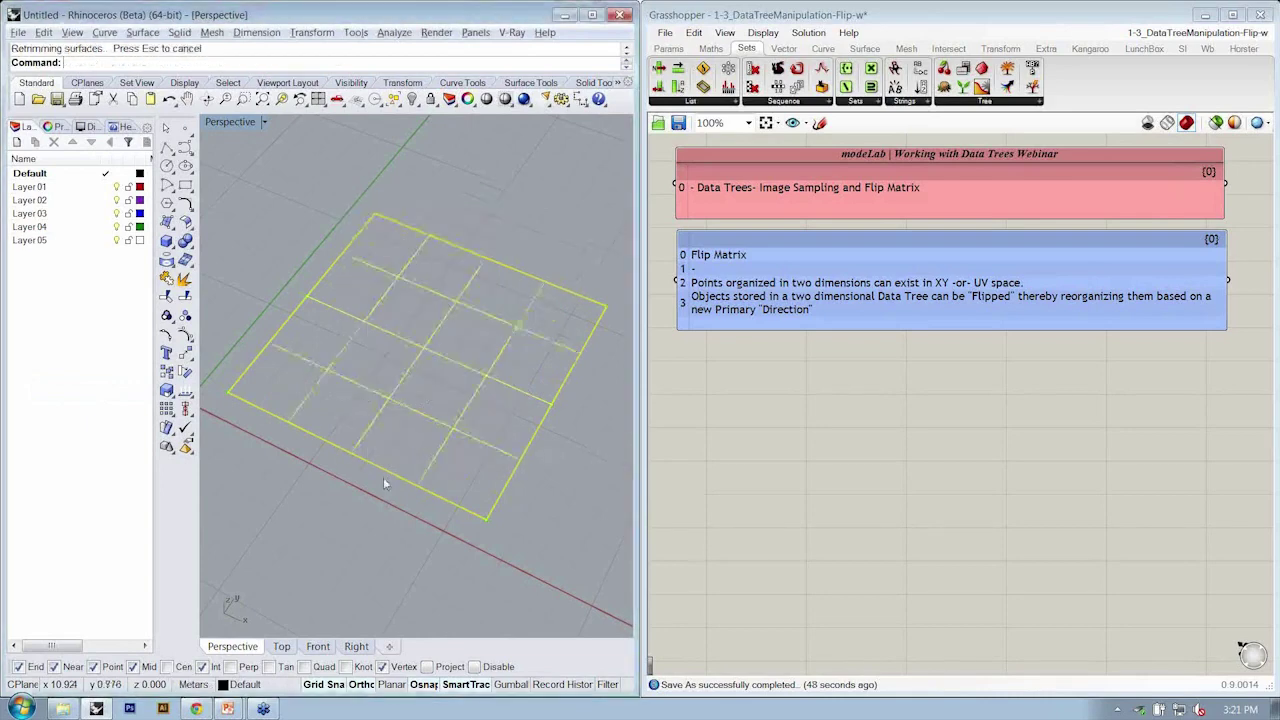
Turn on the surface's control points and select the 3 × 3 groups at two diagonally opposite corners.
right_drag(386, 485, 411, 499)
click(189, 337)
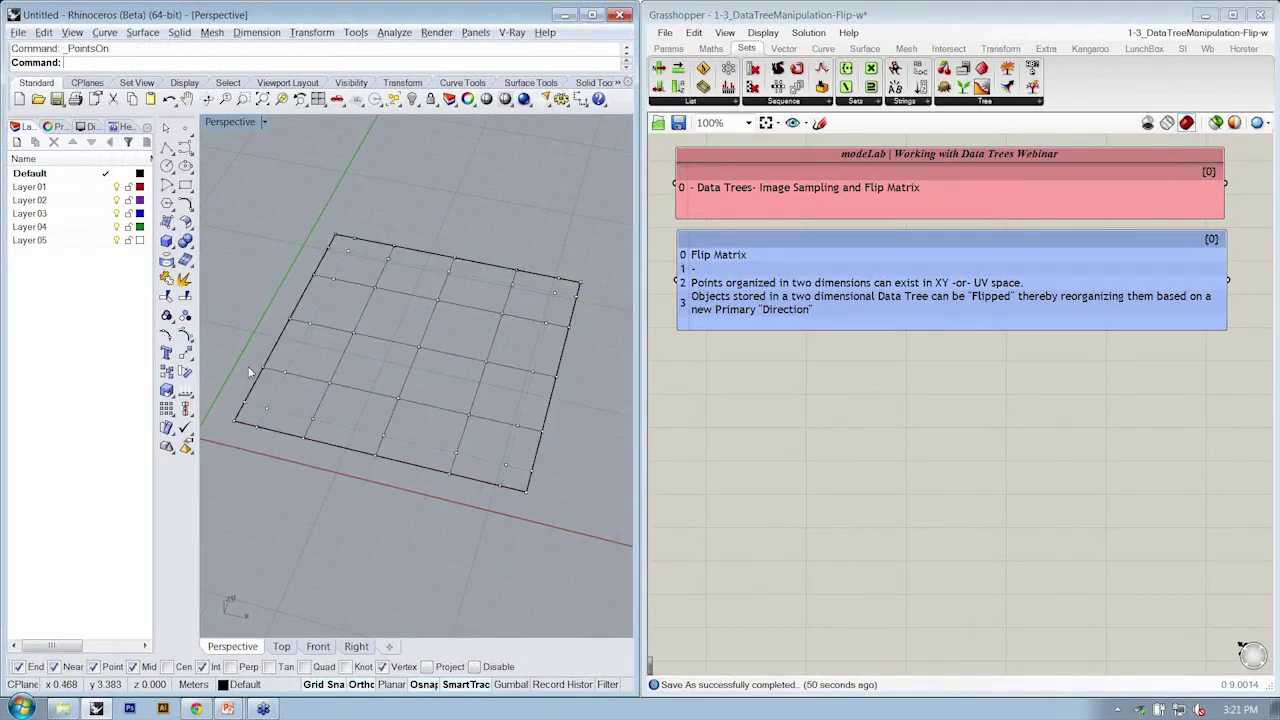
drag(232, 350, 333, 466)
shift+drag(487, 250, 590, 341)
right_drag(534, 346, 568, 341)
Move the selected corner control points vertically upward to form an undulating surface, and turn the control points off.
text(m)
key(Return)
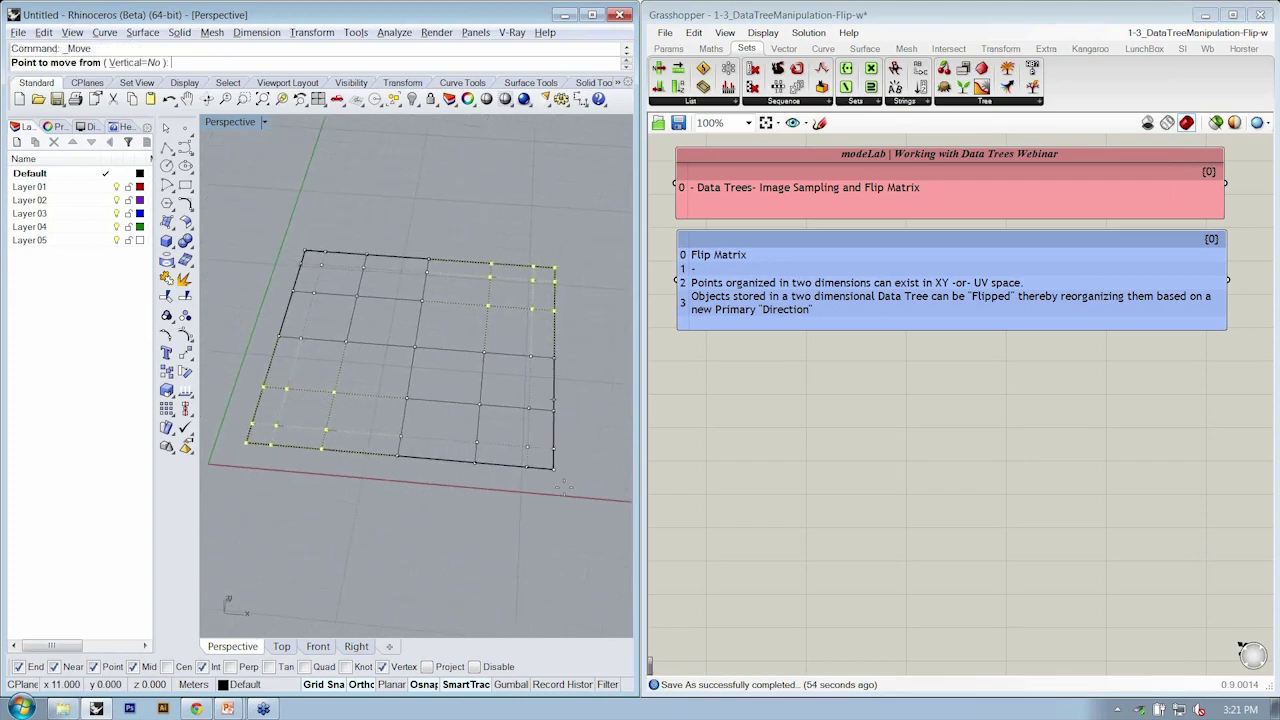
text(v)
key(Return)
click(553, 540)
click(568, 438)
click(588, 437)
key(Escape)
key(Escape)
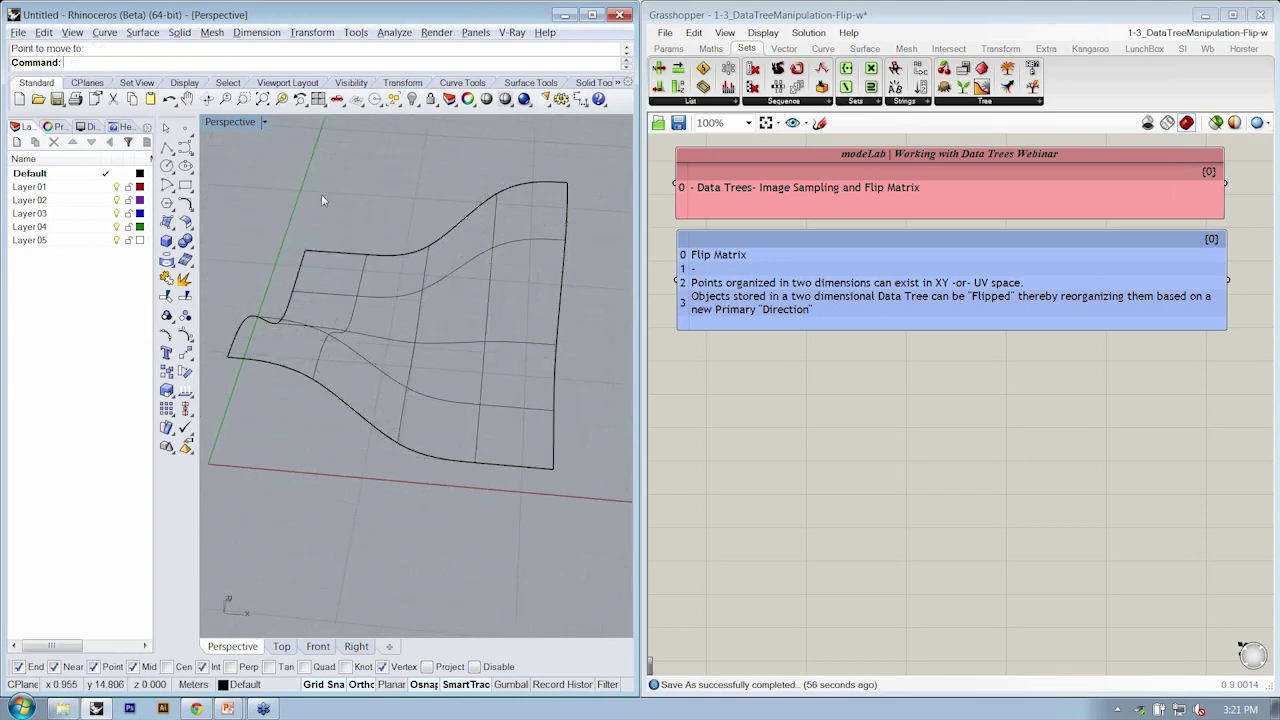
Set the Perspective viewport to shaded display.
click(230, 122)
click(242, 178)
mouse_move(460, 394)
right_down()
mouse_move(428, 396)
mouse_move(378, 340)
mouse_move(386, 434)
mouse_move(450, 400)
mouse_move(440, 395)
mouse_move(454, 420)
right_up()
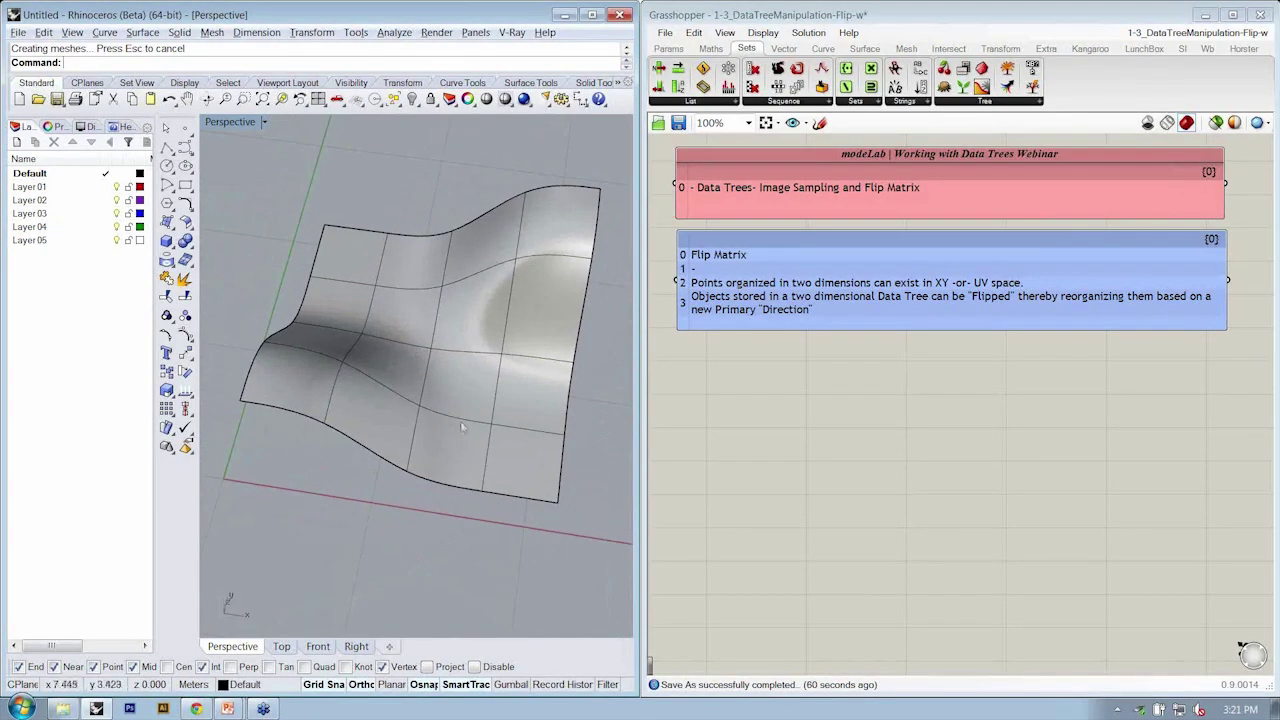
Place a Surface parameter on the Grasshopper canvas below the blue Flip Matrix panel.
mouse_move(822, 468)
right_down()
mouse_move(844, 451)
mouse_move(840, 481)
right_up()
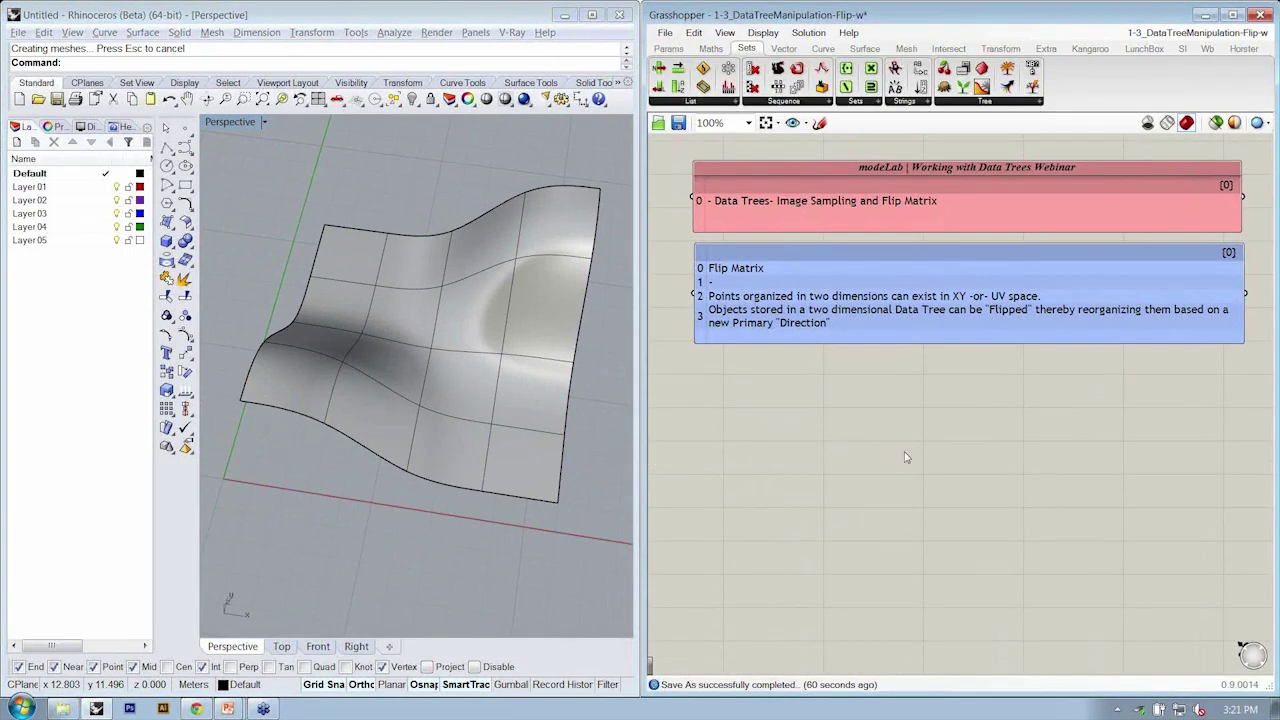
click(670, 49)
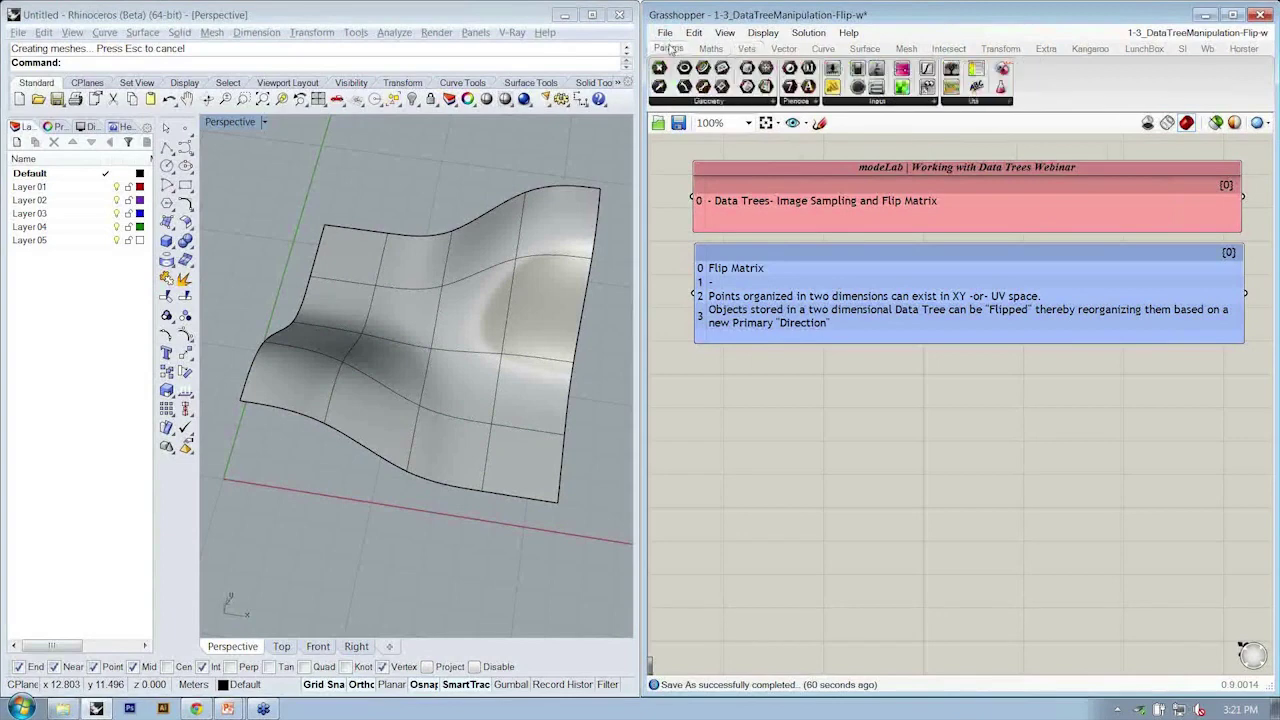
click(686, 101)
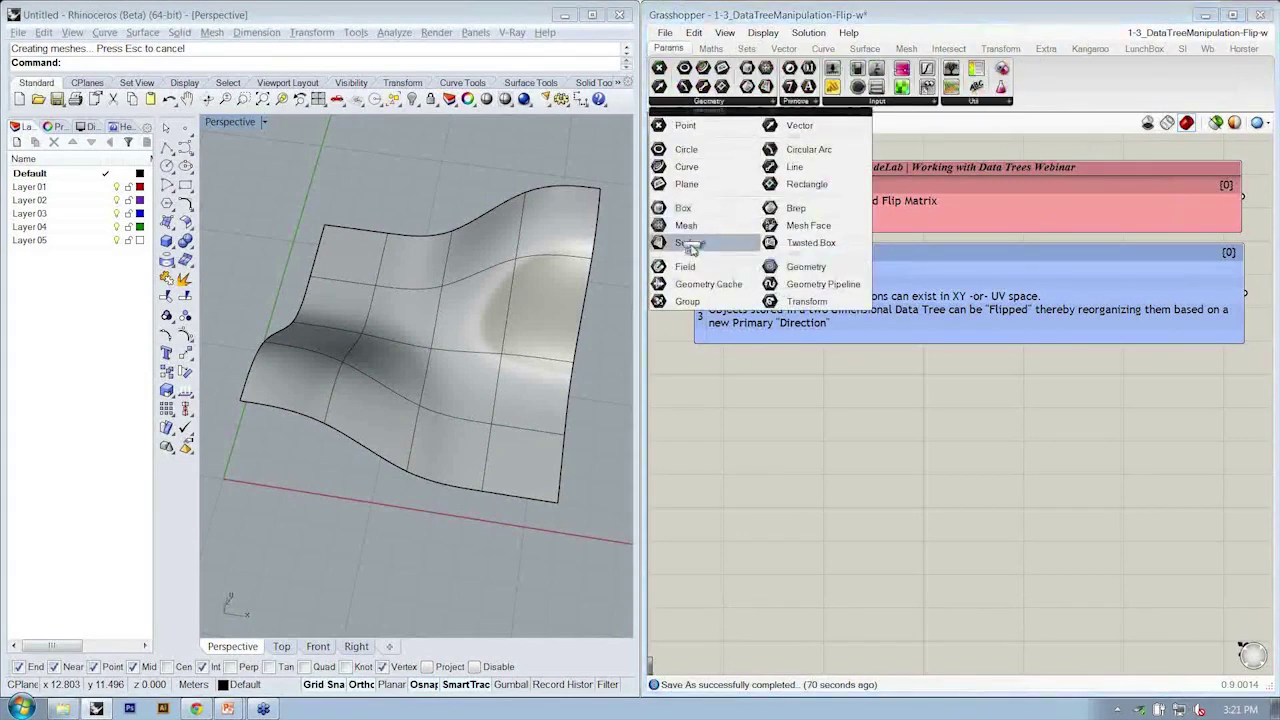
drag(690, 248, 753, 446)
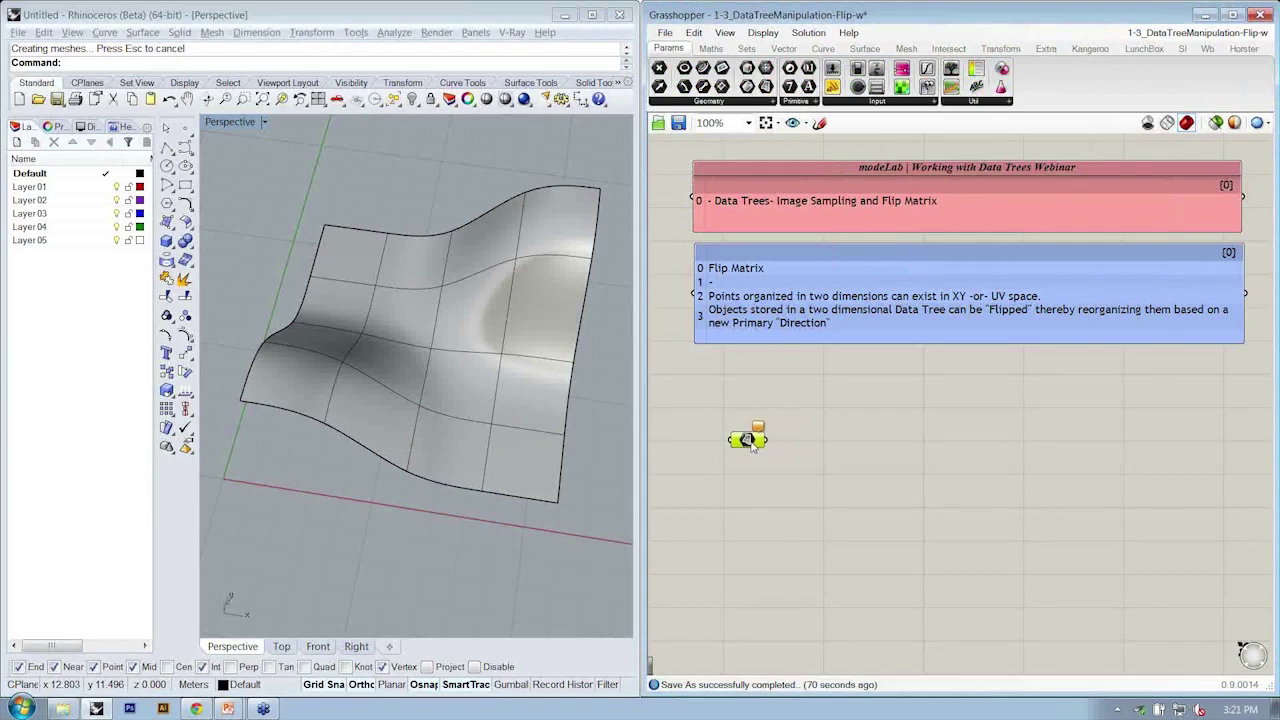
Reference the undulating Rhino surface as the single surface of the Surface parameter.
click(485, 312)
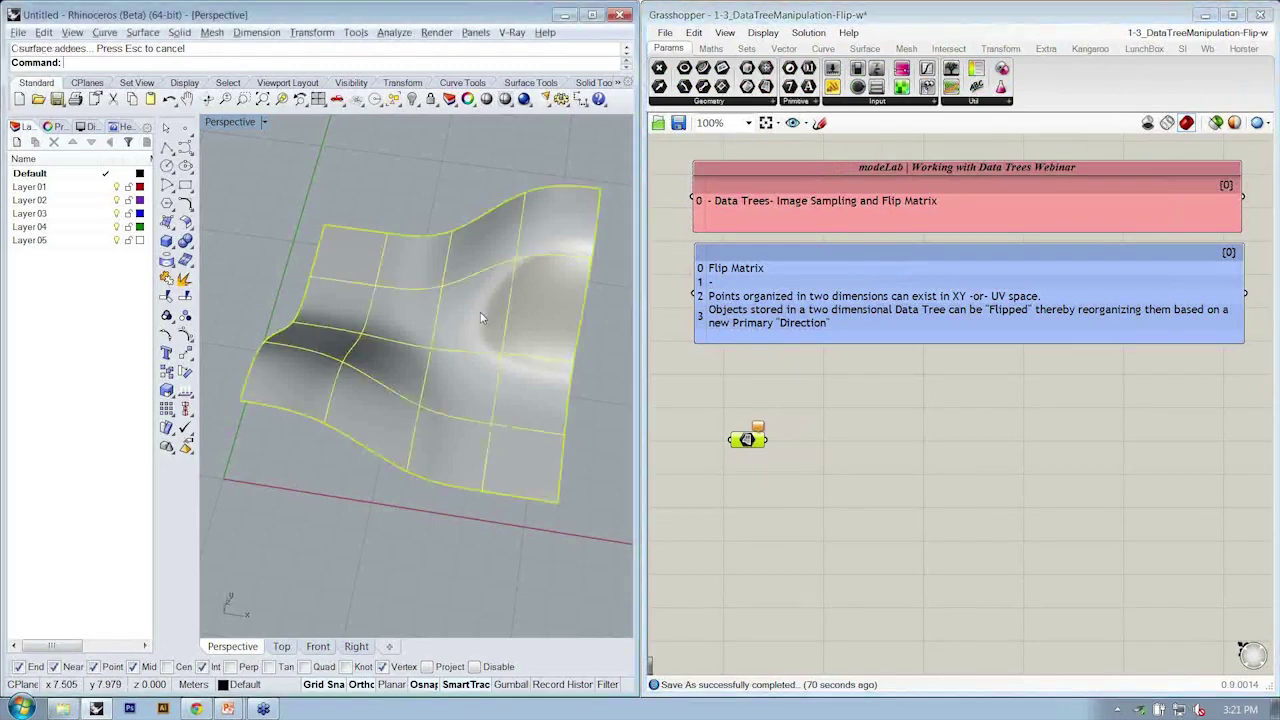
click(597, 389)
right_click(747, 440)
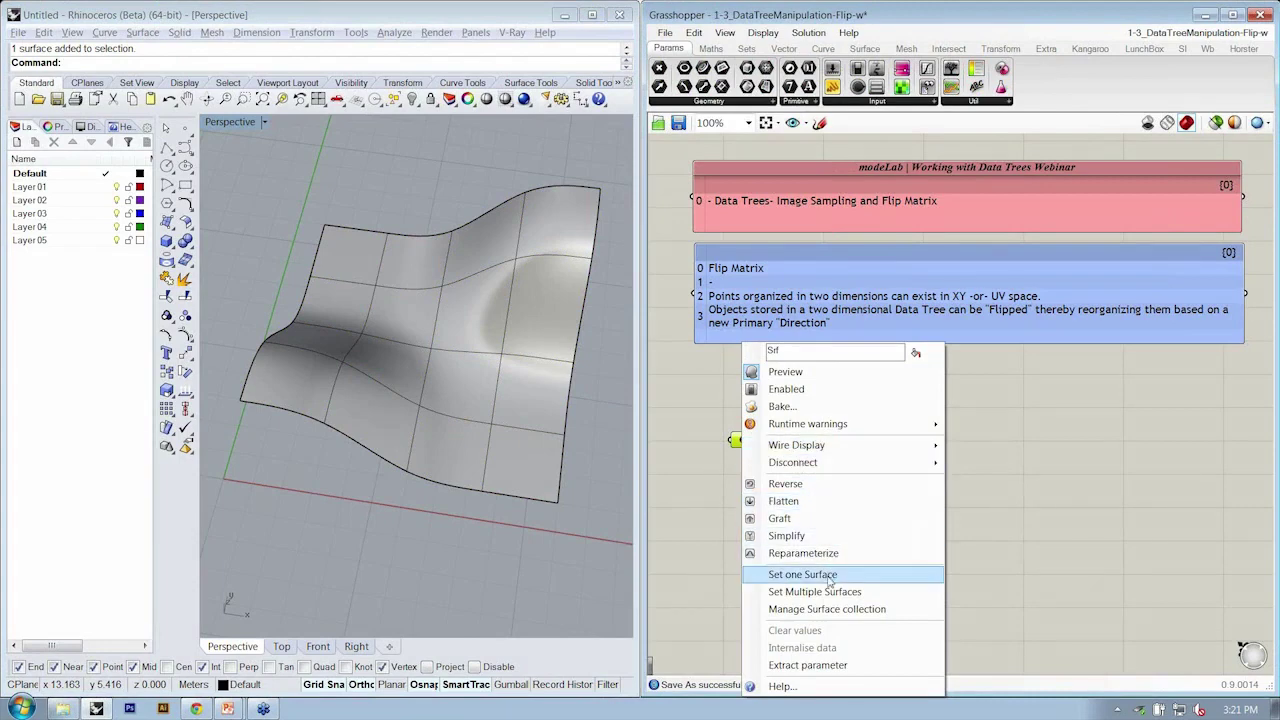
click(802, 574)
click(554, 400)
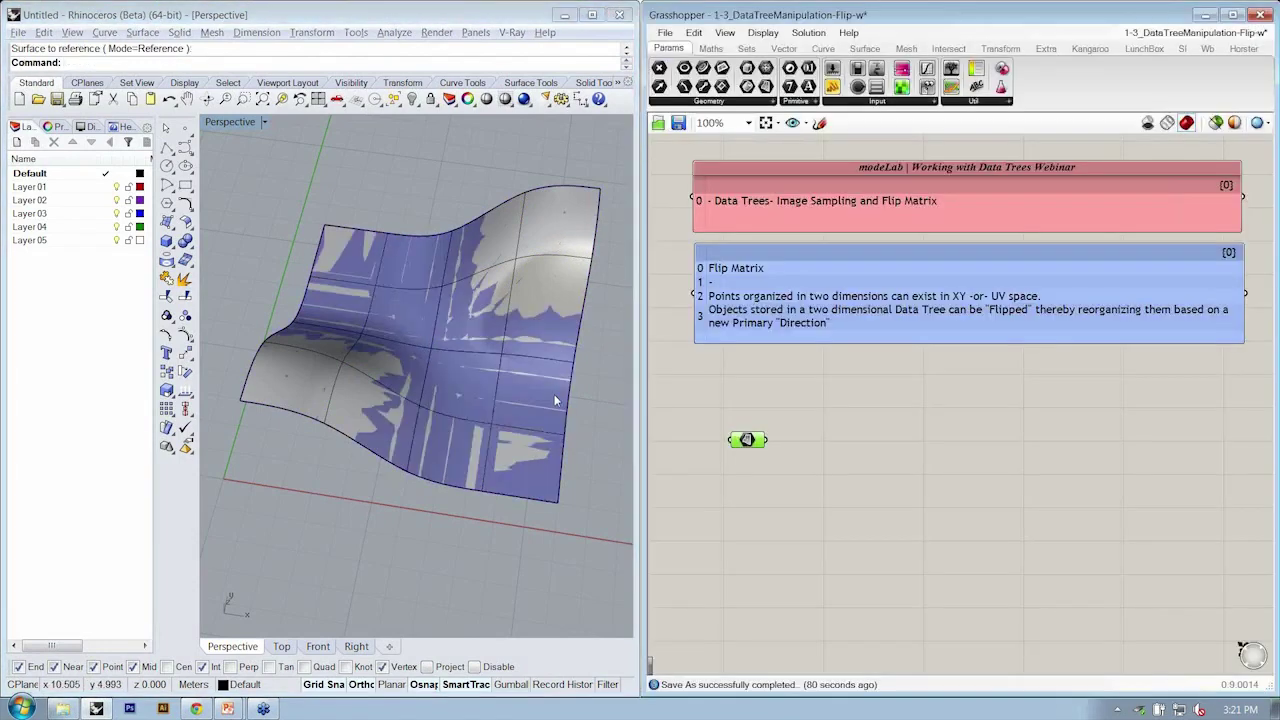
Turn off the viewport preview of the Surface parameter.
right_drag(554, 394, 465, 269)
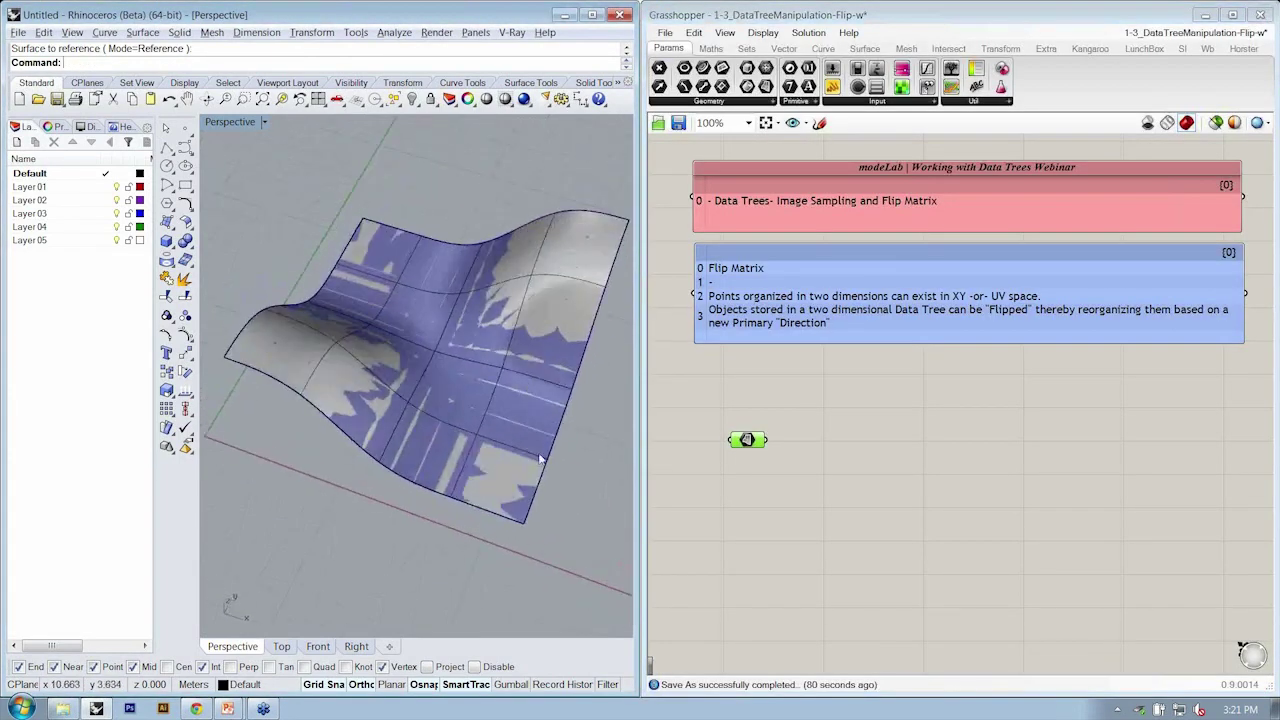
scroll(748, 445, up, 2)
right_click(742, 412)
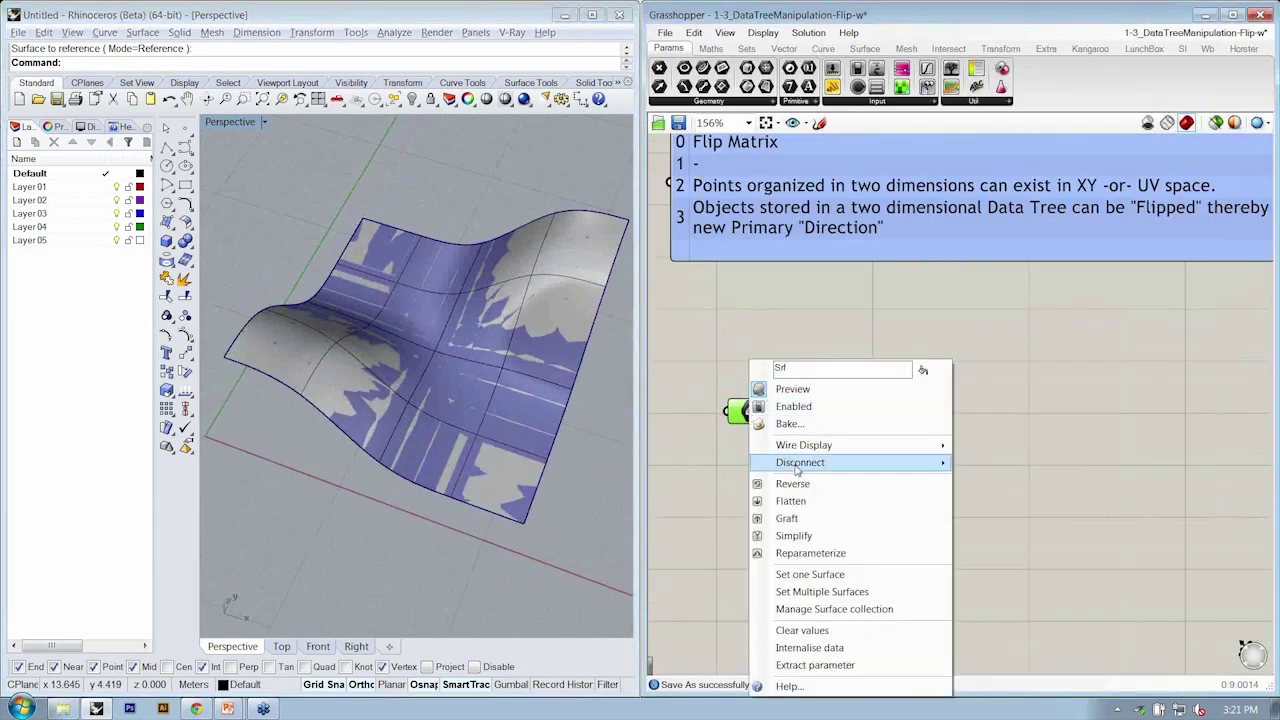
click(792, 389)
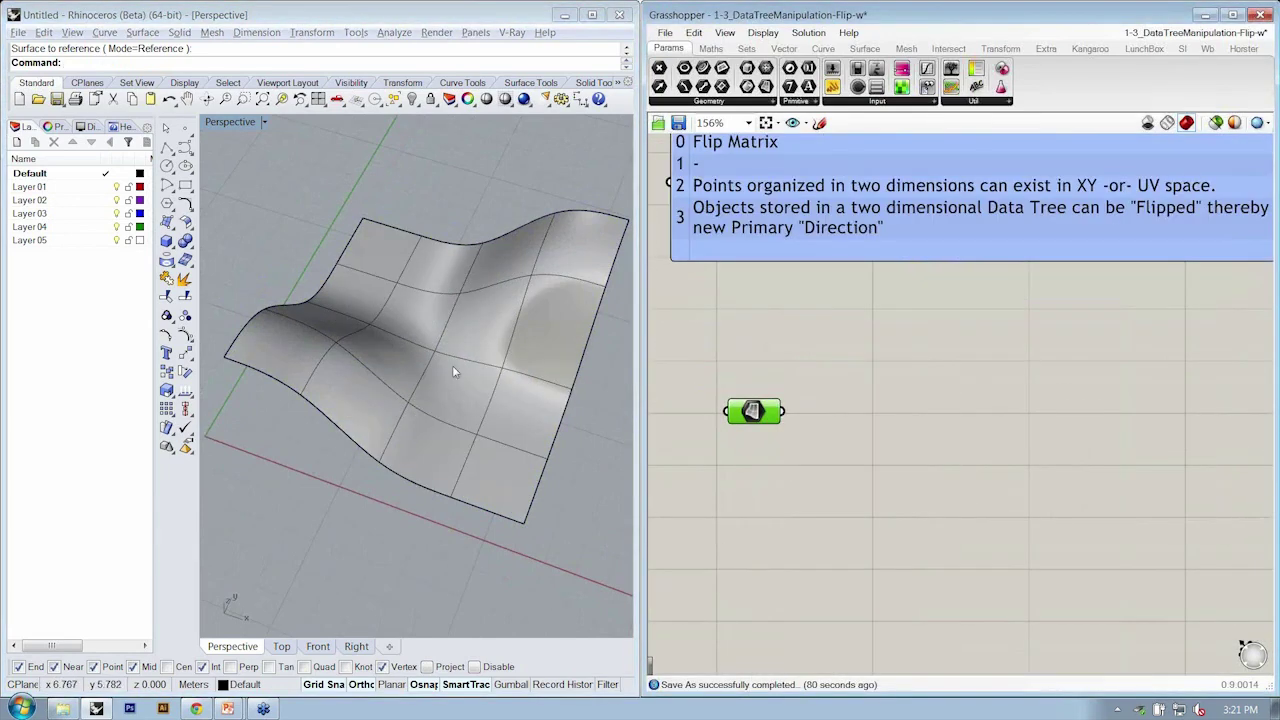
Group the Surface parameter on its own and label the group "Reference Surface".
mouse_move(507, 359)
right_down()
mouse_move(506, 336)
mouse_move(500, 346)
right_up()
drag(752, 410, 737, 416)
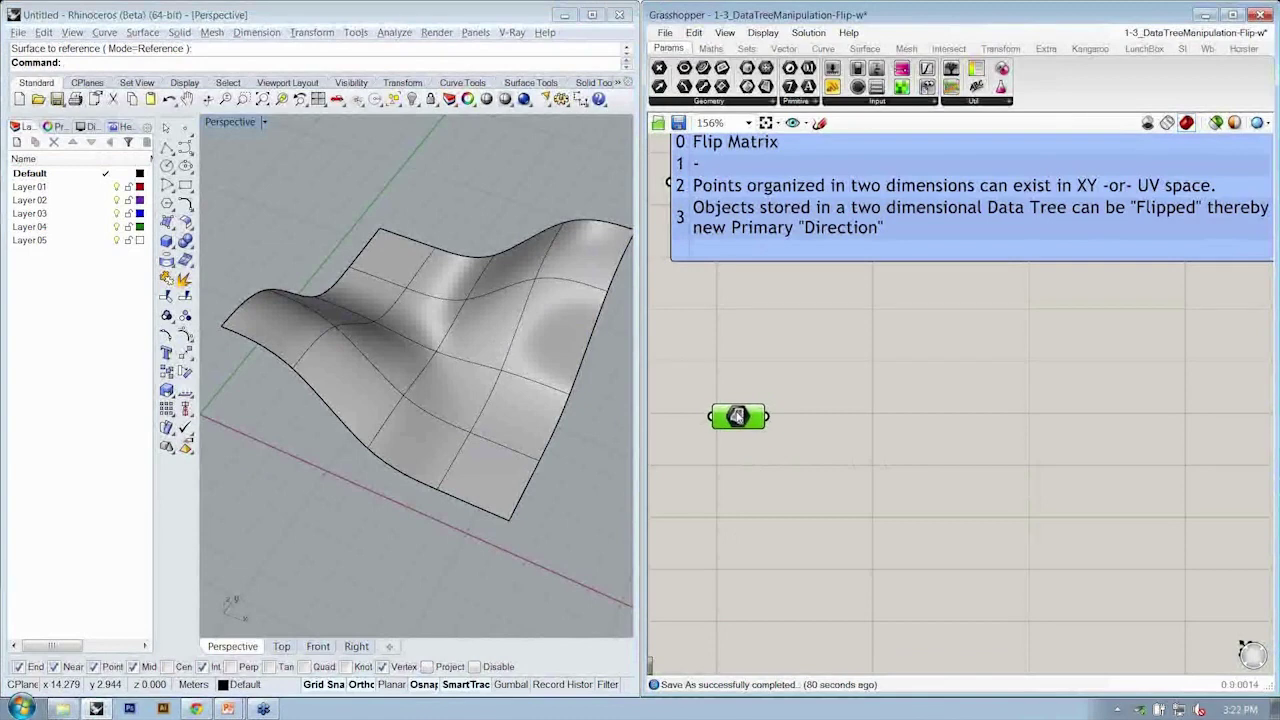
right_click(767, 435)
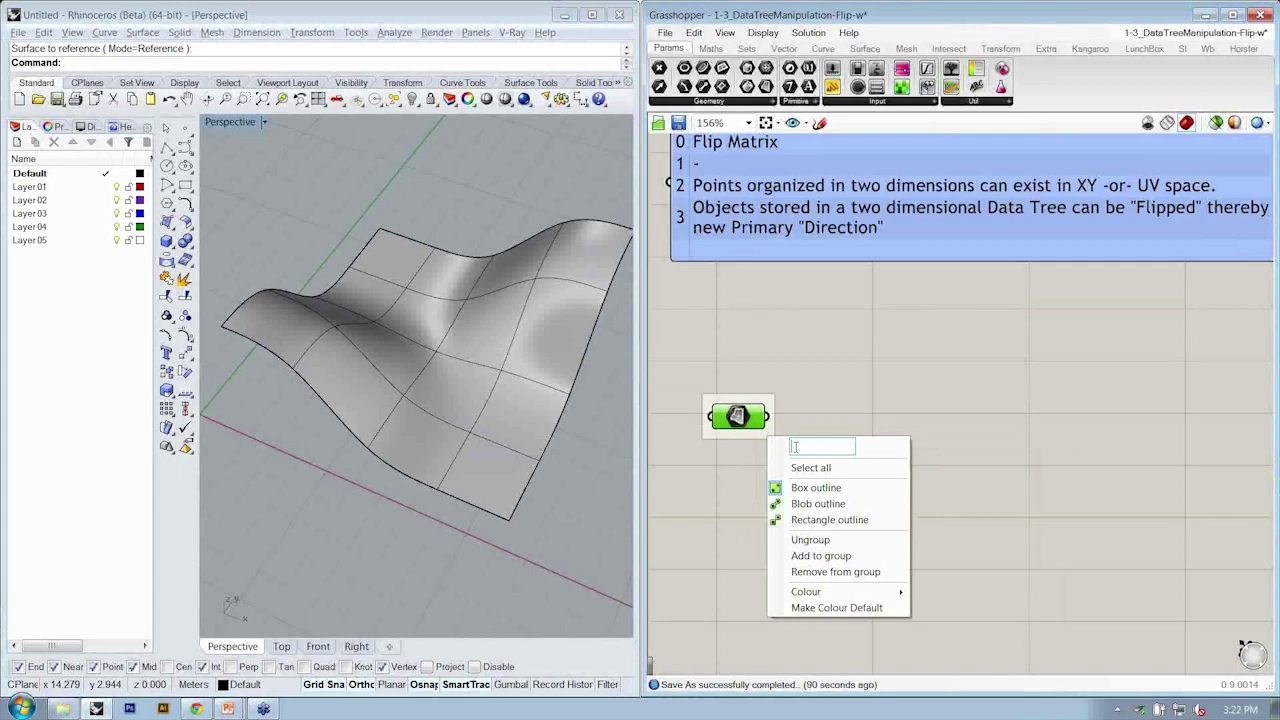
text(Referen)
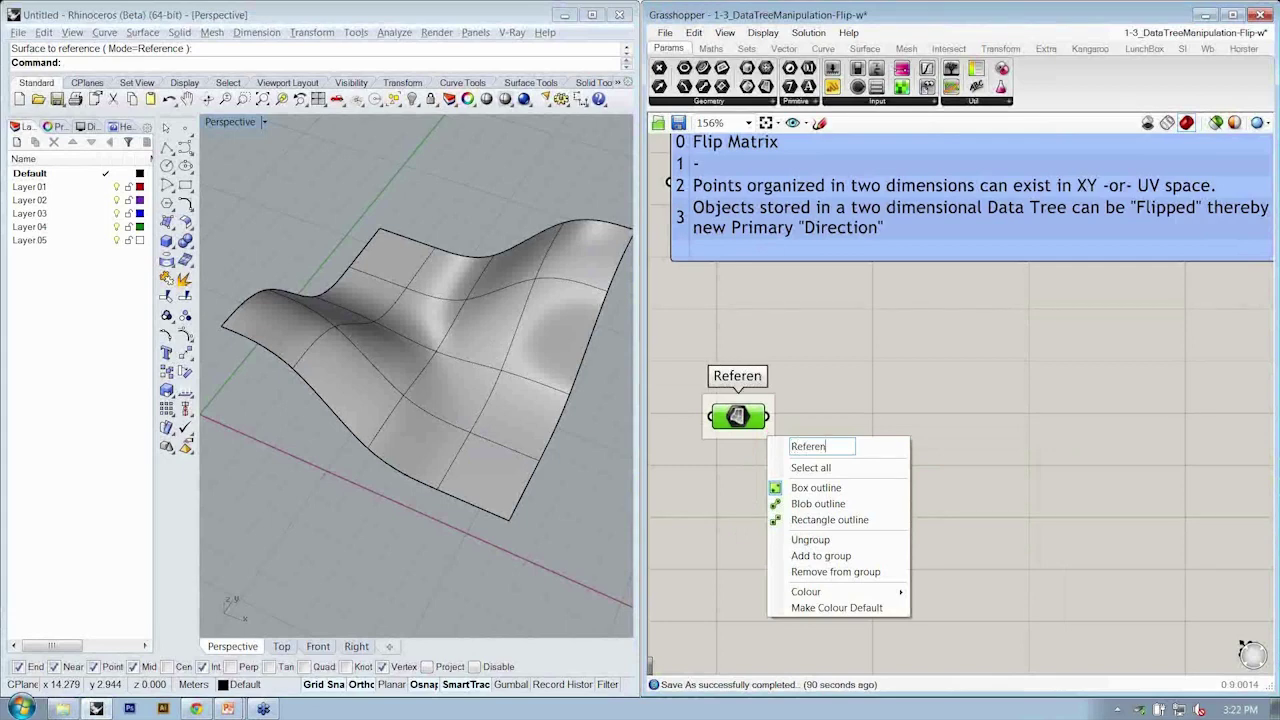
text(ce Surface)
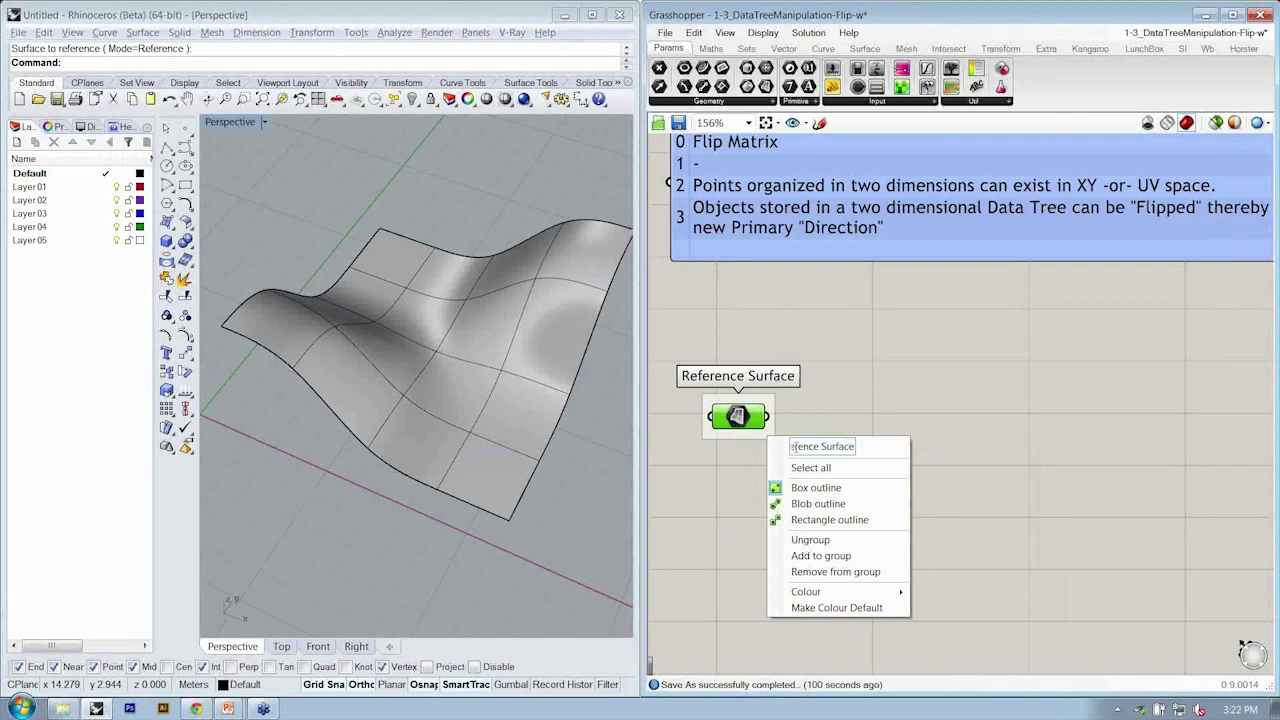
click(824, 366)
Add a Divide Surface component beside the Reference Surface group.
right_drag(458, 368, 472, 340)
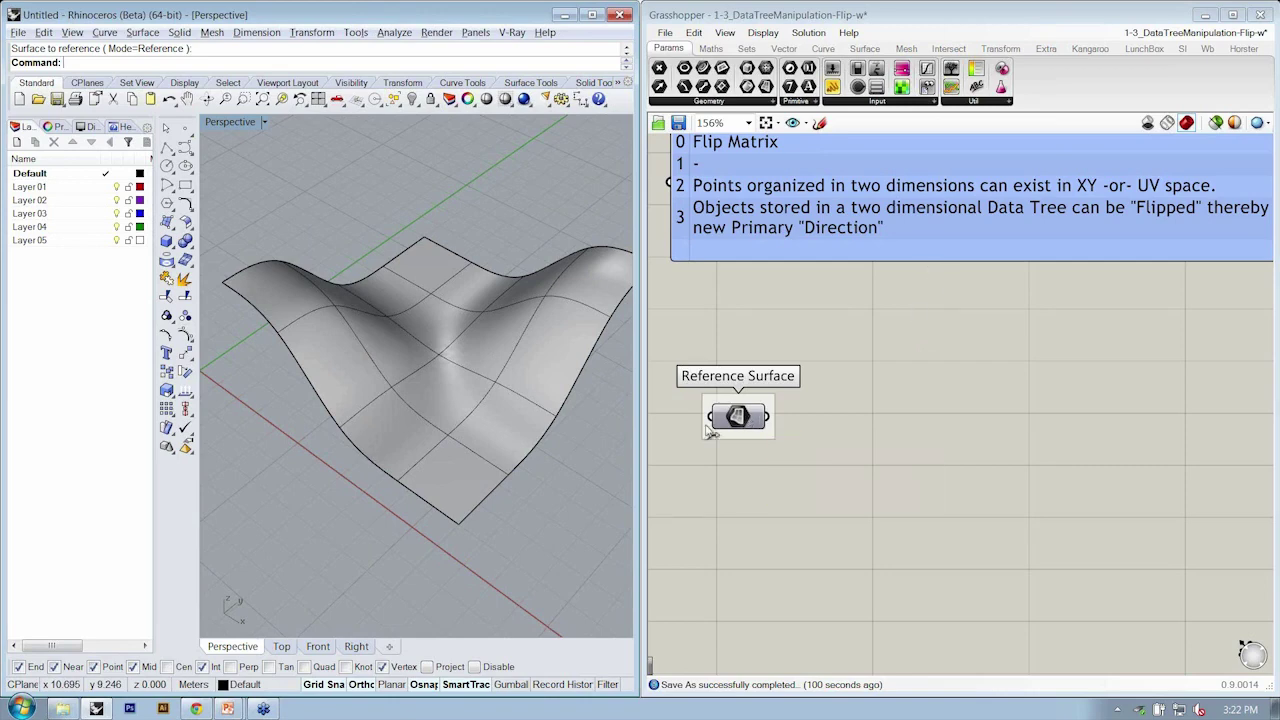
right_drag(477, 312, 474, 340)
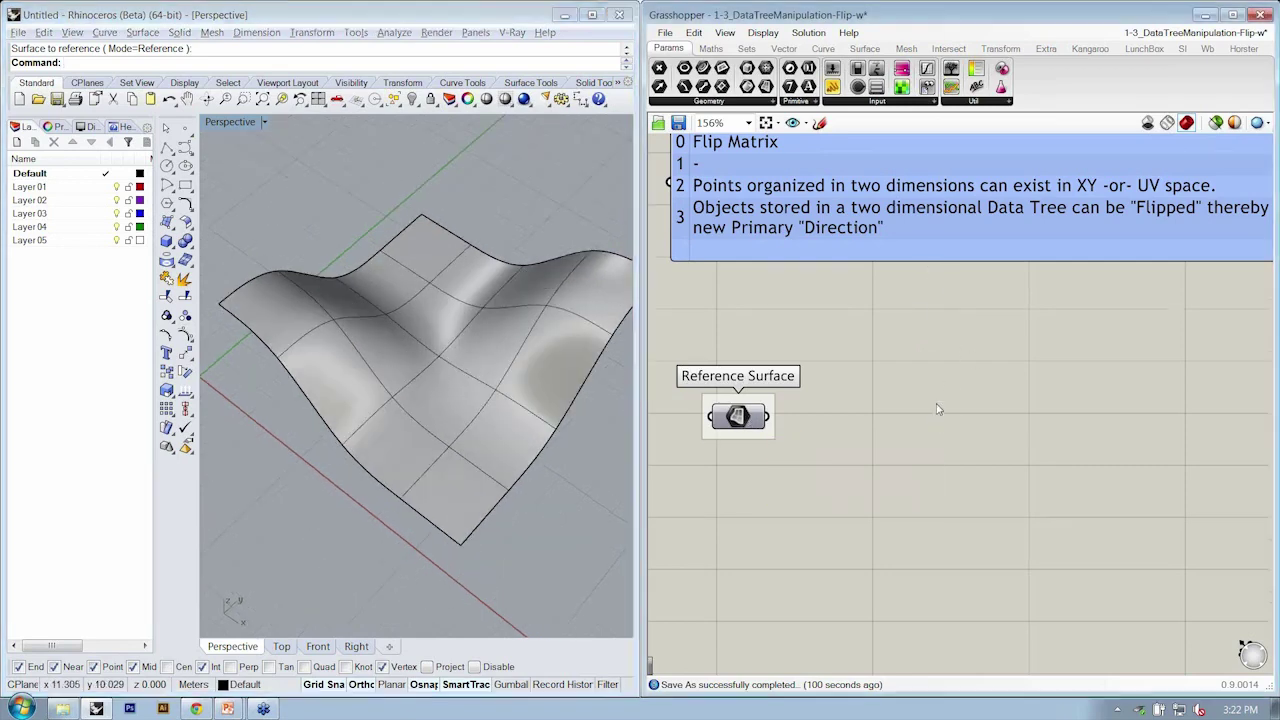
right_drag(936, 403, 935, 369)
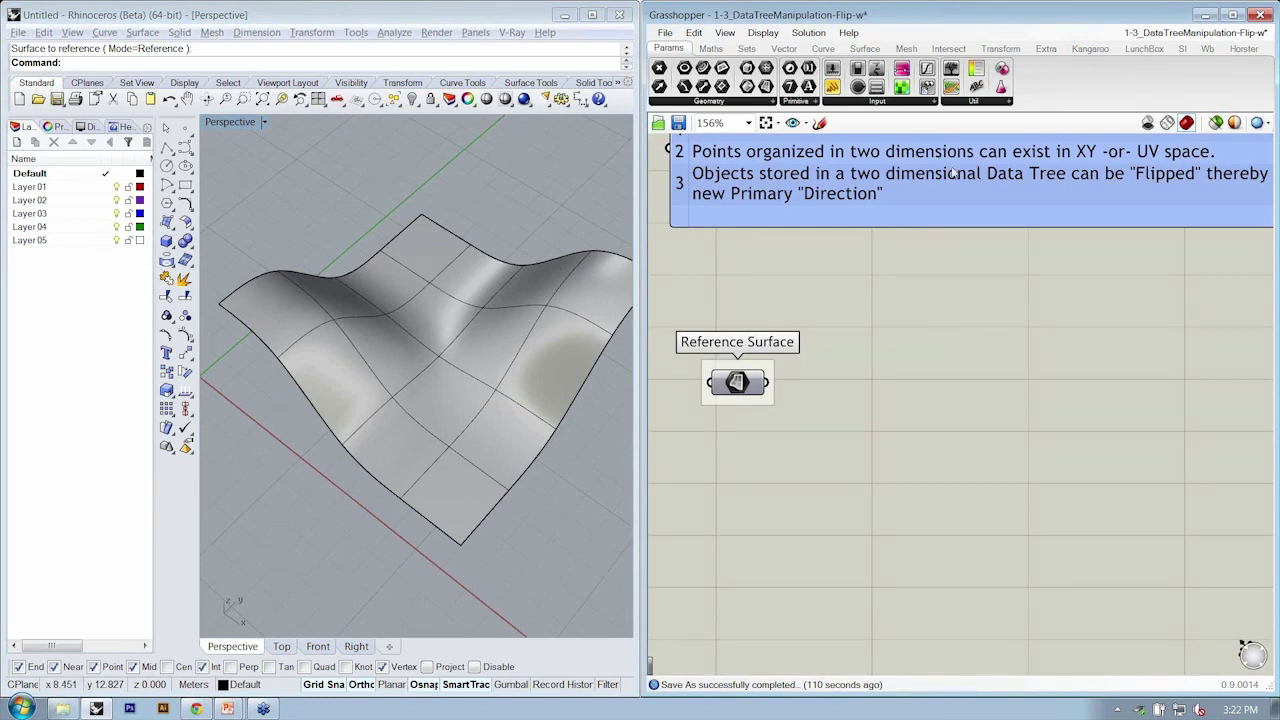
click(866, 49)
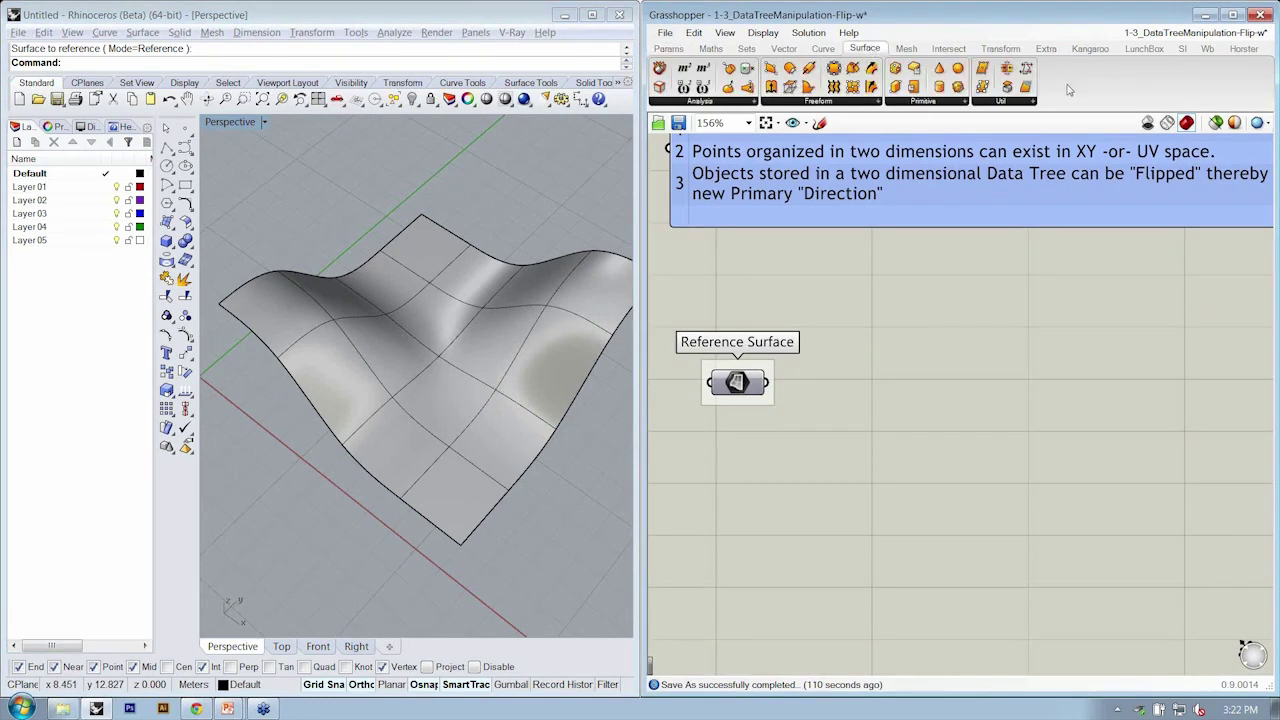
click(1033, 101)
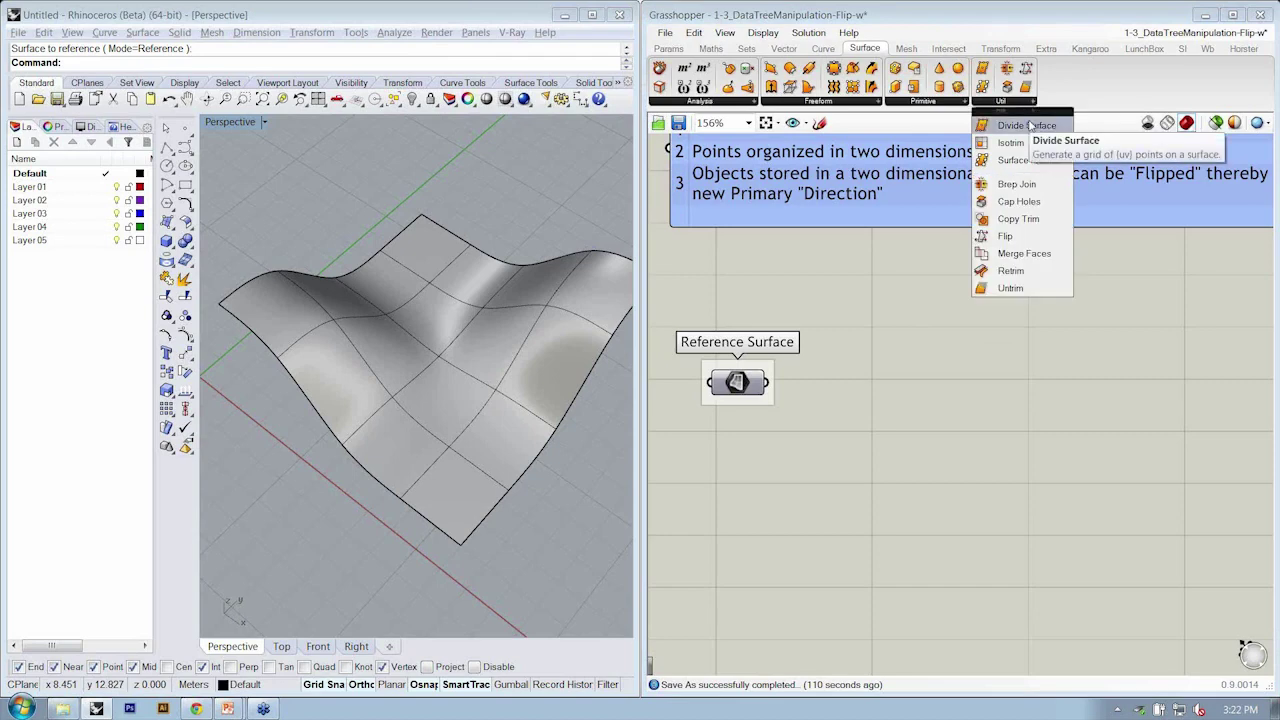
drag(1031, 126, 935, 414)
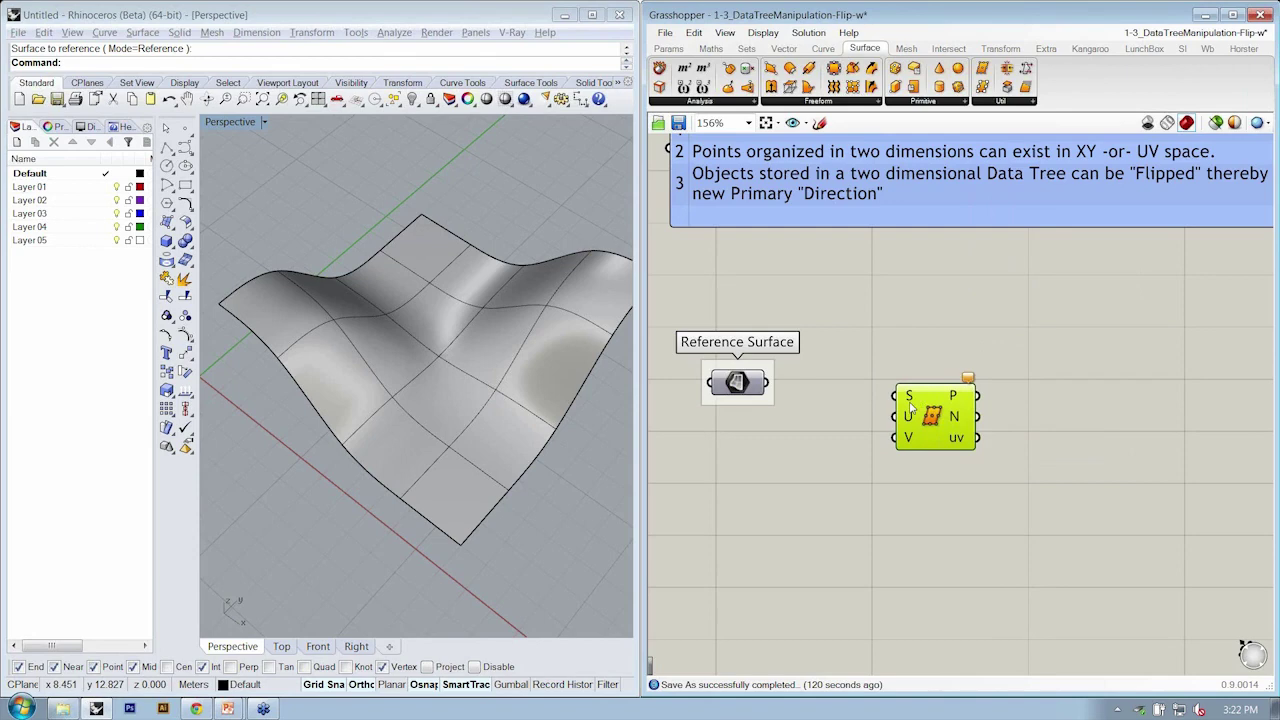
Feed the referenced surface into the S input of Divide Surface and shift the component slightly away from the group.
mouse_move(912, 421)
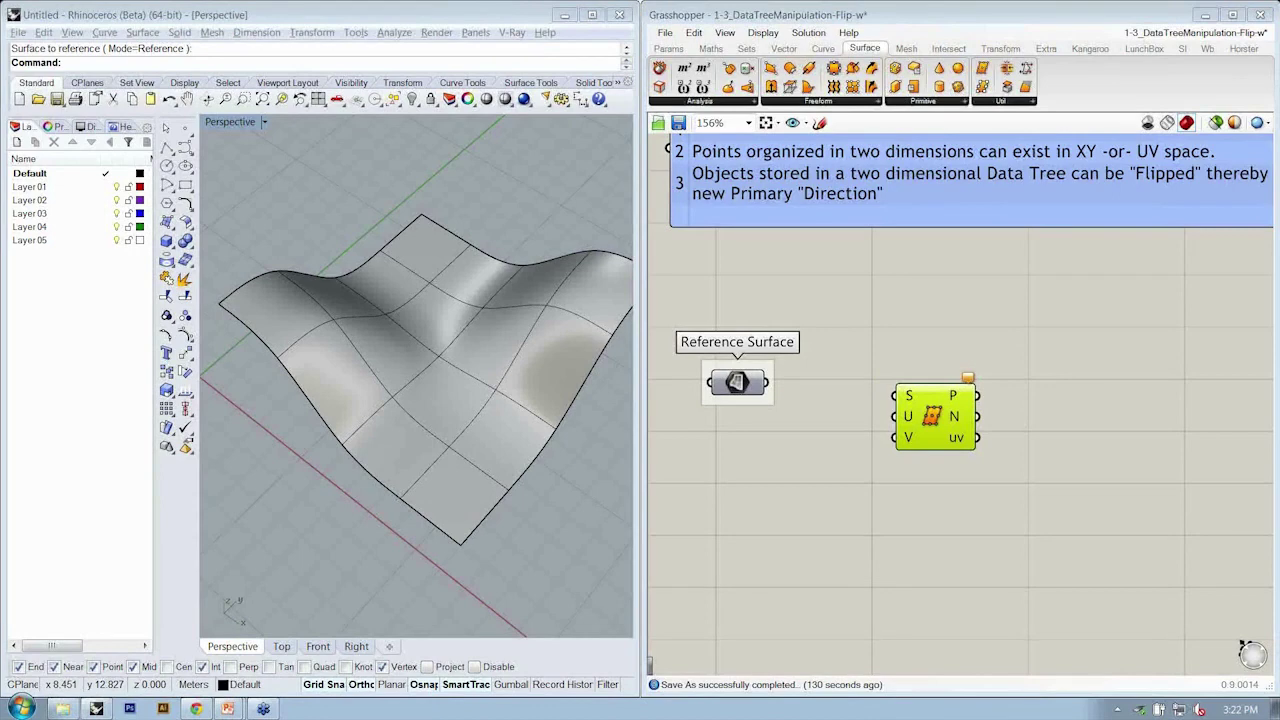
click(855, 345)
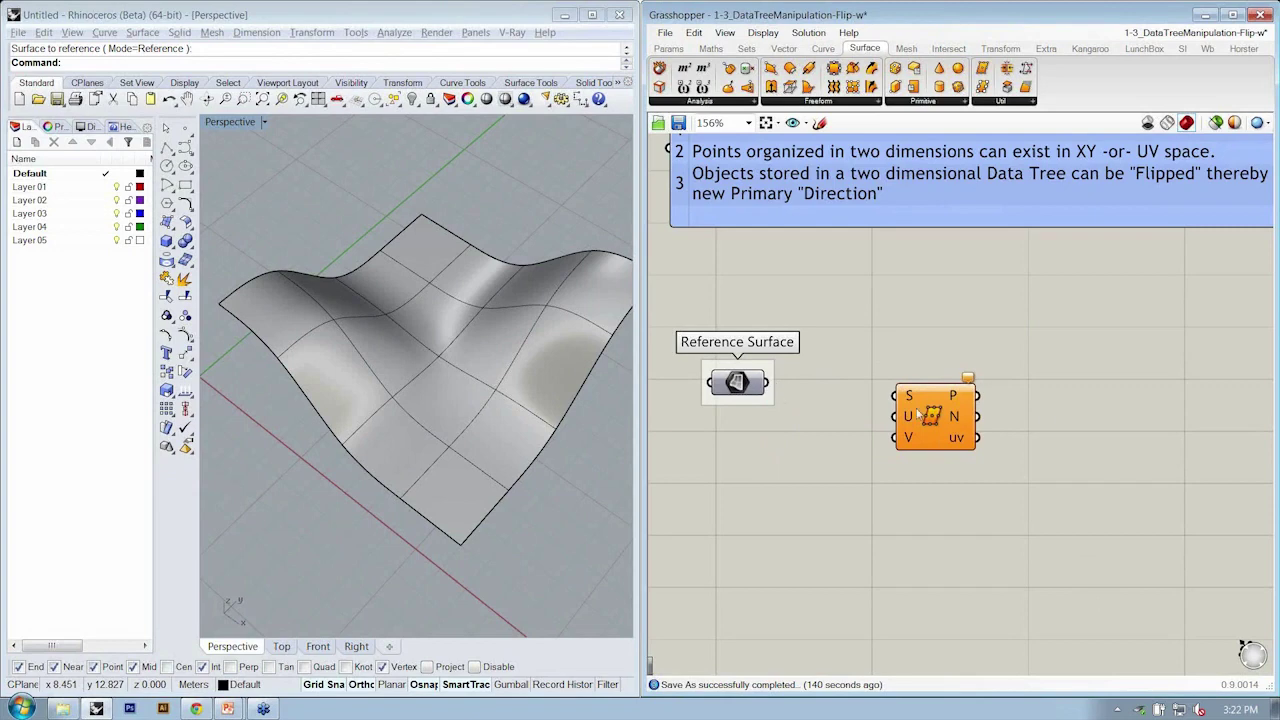
mouse_move(768, 384)
mouse_down()
mouse_move(872, 365)
mouse_move(896, 416)
mouse_move(769, 384)
mouse_move(900, 433)
mouse_move(768, 383)
mouse_up()
drag(924, 421, 960, 417)
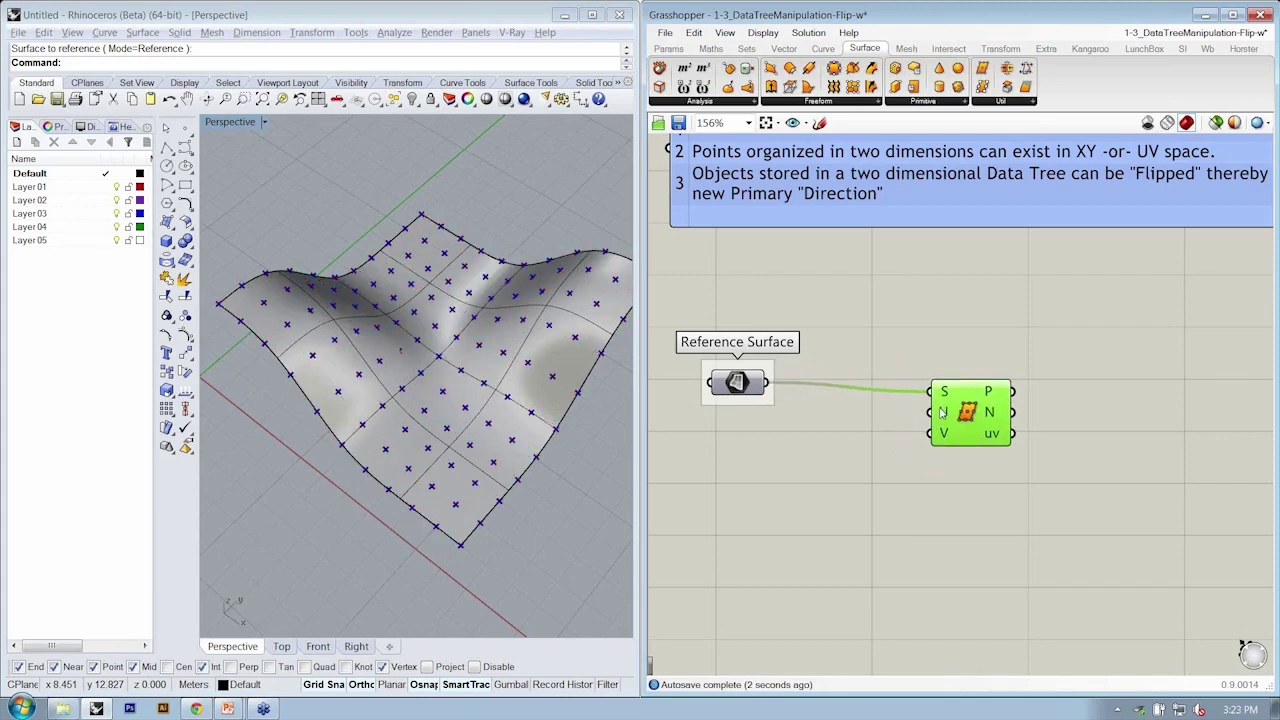
click(954, 480)
Create a number slider below the Reference Surface group with range 1 to 25 and value 10.
right_drag(765, 484, 806, 465)
right_drag(532, 468, 560, 458)
double_click(804, 488)
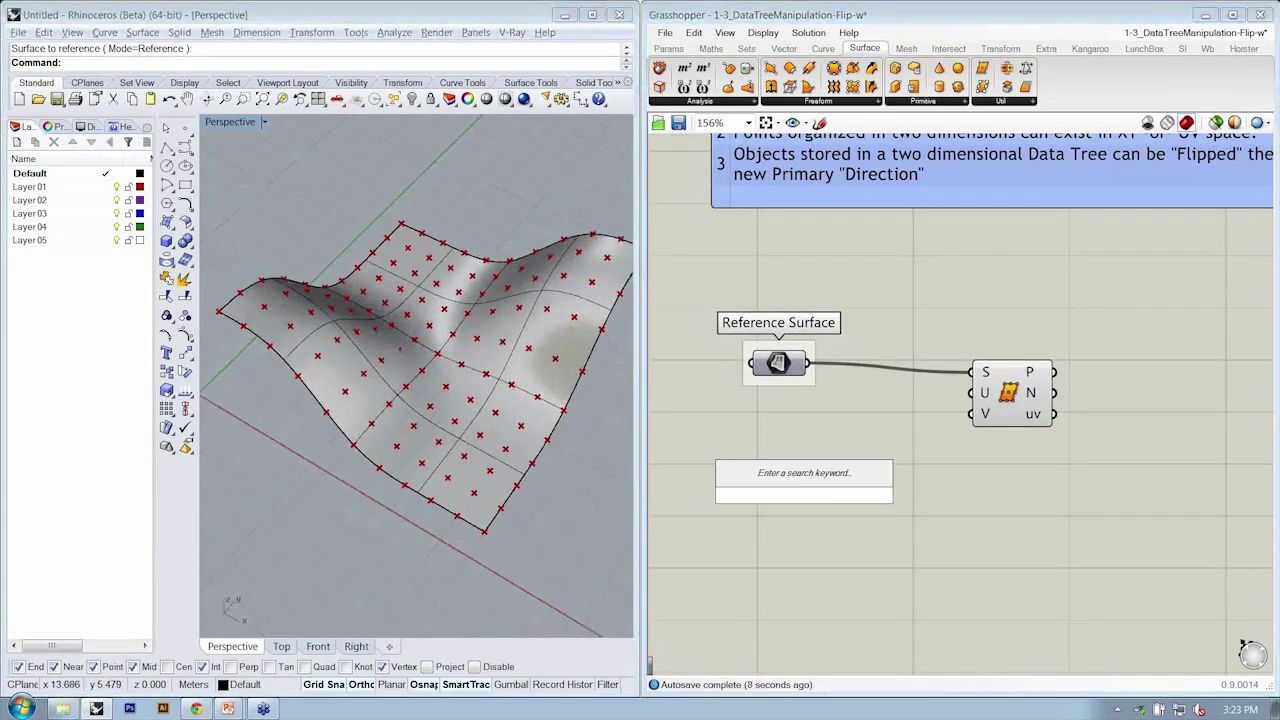
text(1)
key(Return)
text(<10,)
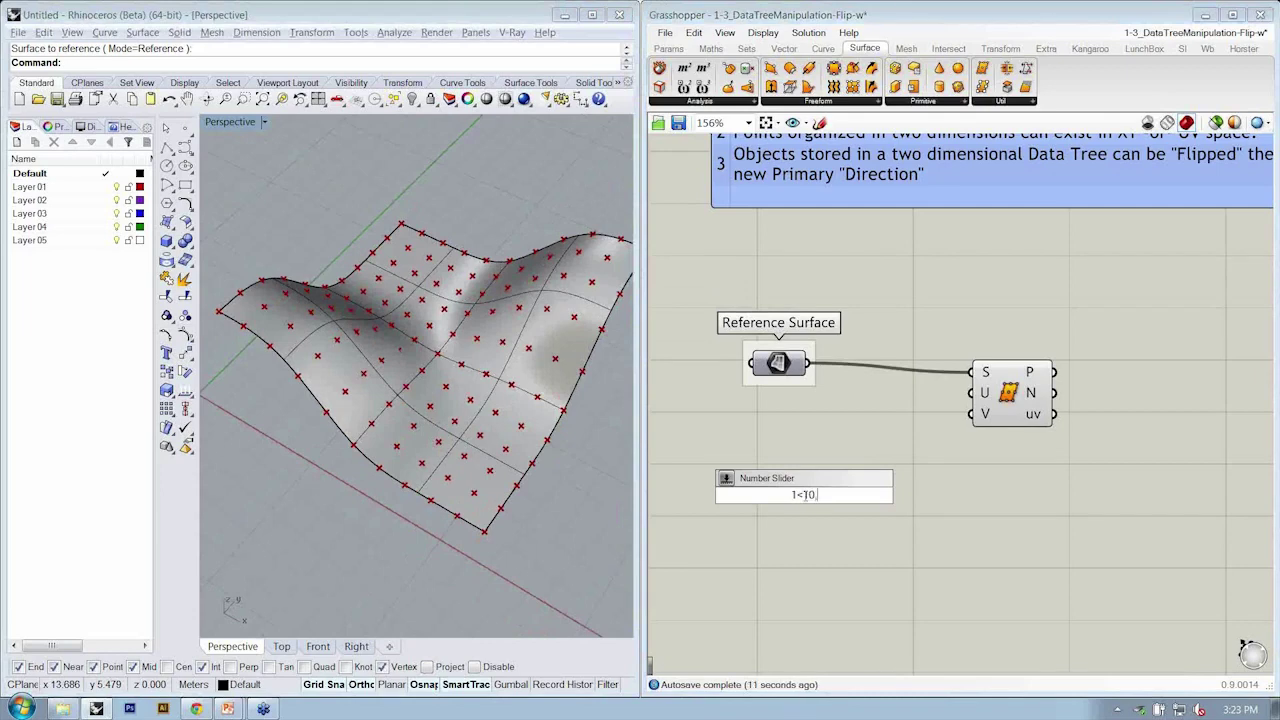
key(BackSpace)
text(<25)
key(Return)
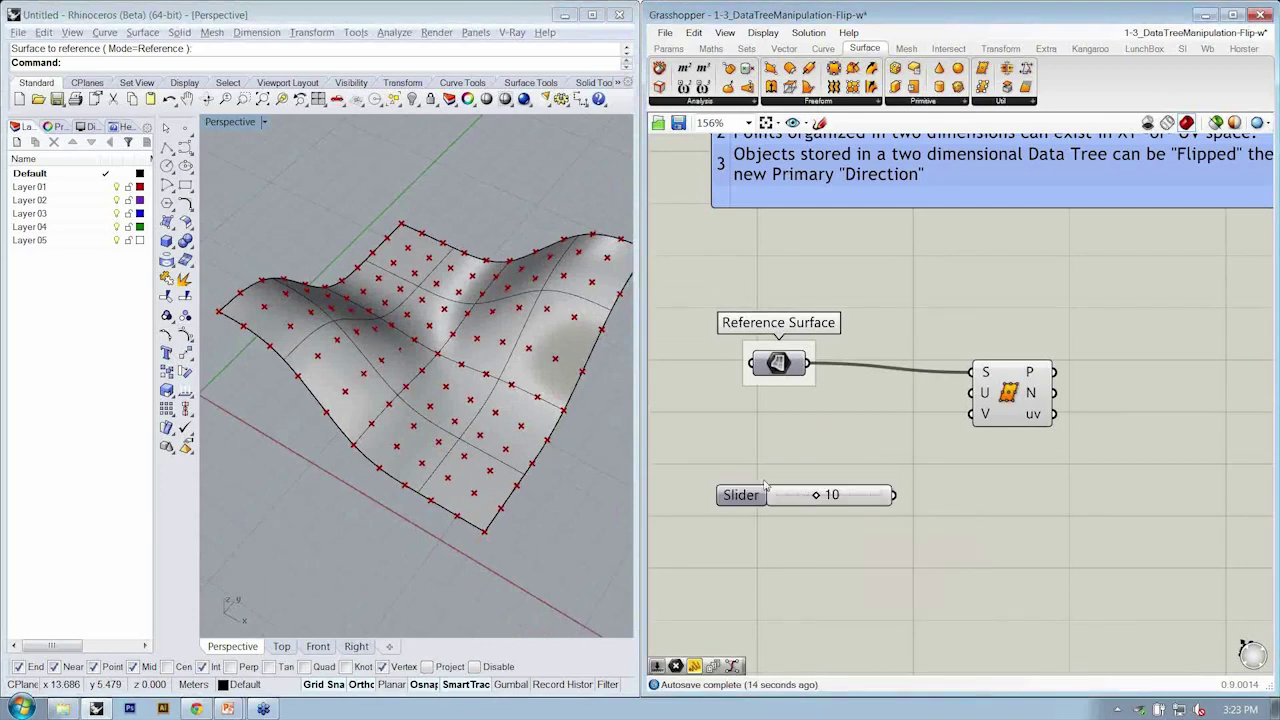
Move the new slider closer to the Reference Surface group and rename it numU.
drag(765, 486, 782, 464)
right_click(777, 478)
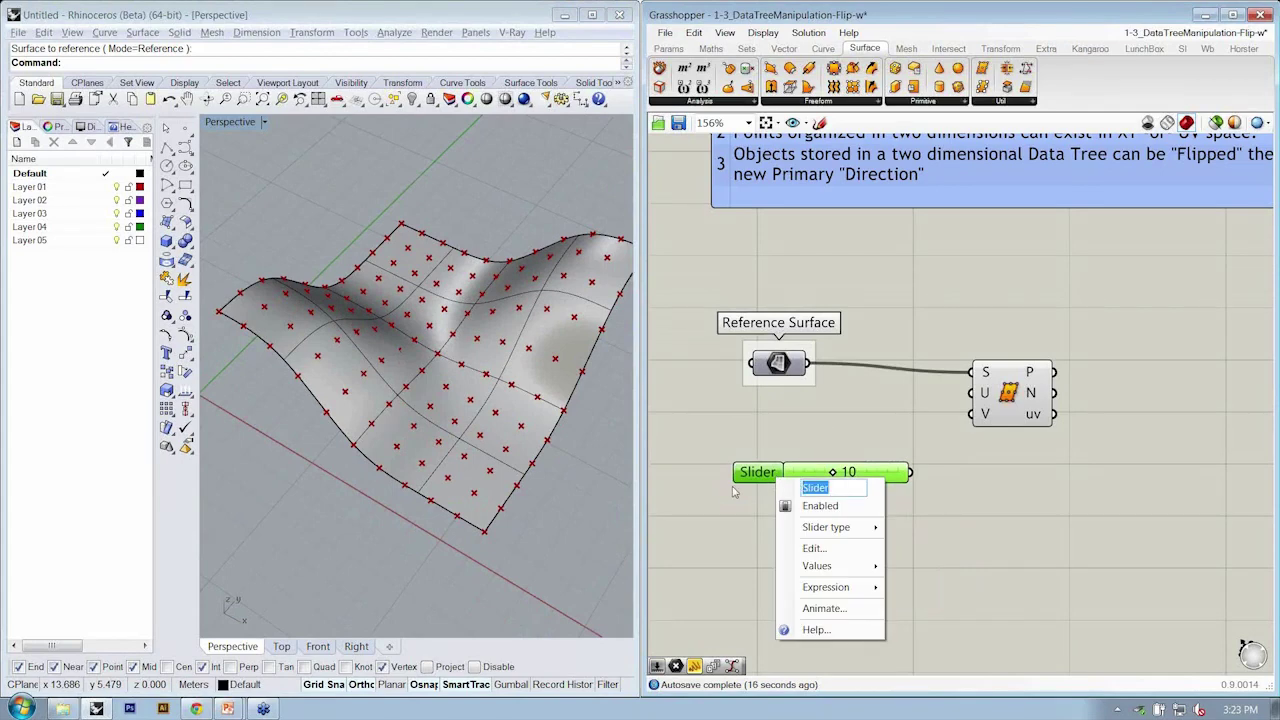
text(numU)
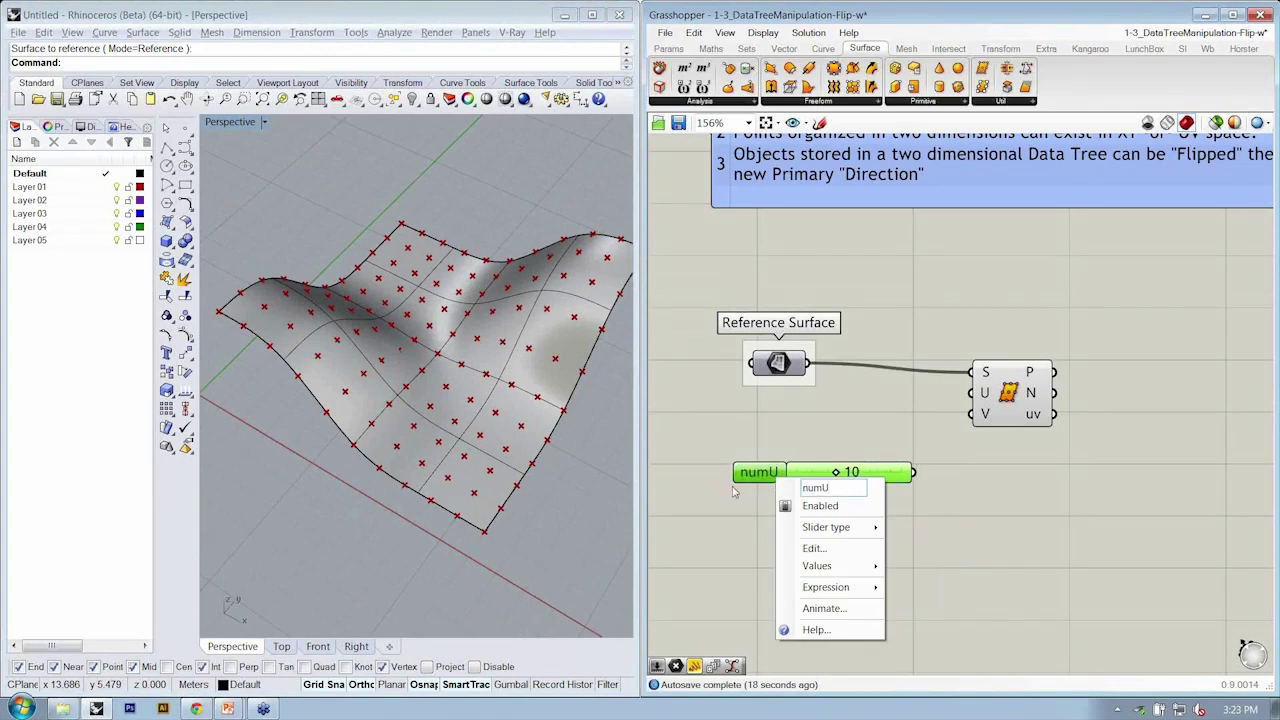
click(720, 498)
Duplicate the numU slider and rename the lower copy numV.
drag(760, 474, 774, 538)
key(ctrl+c)
key(ctrl+v)
right_click(776, 534)
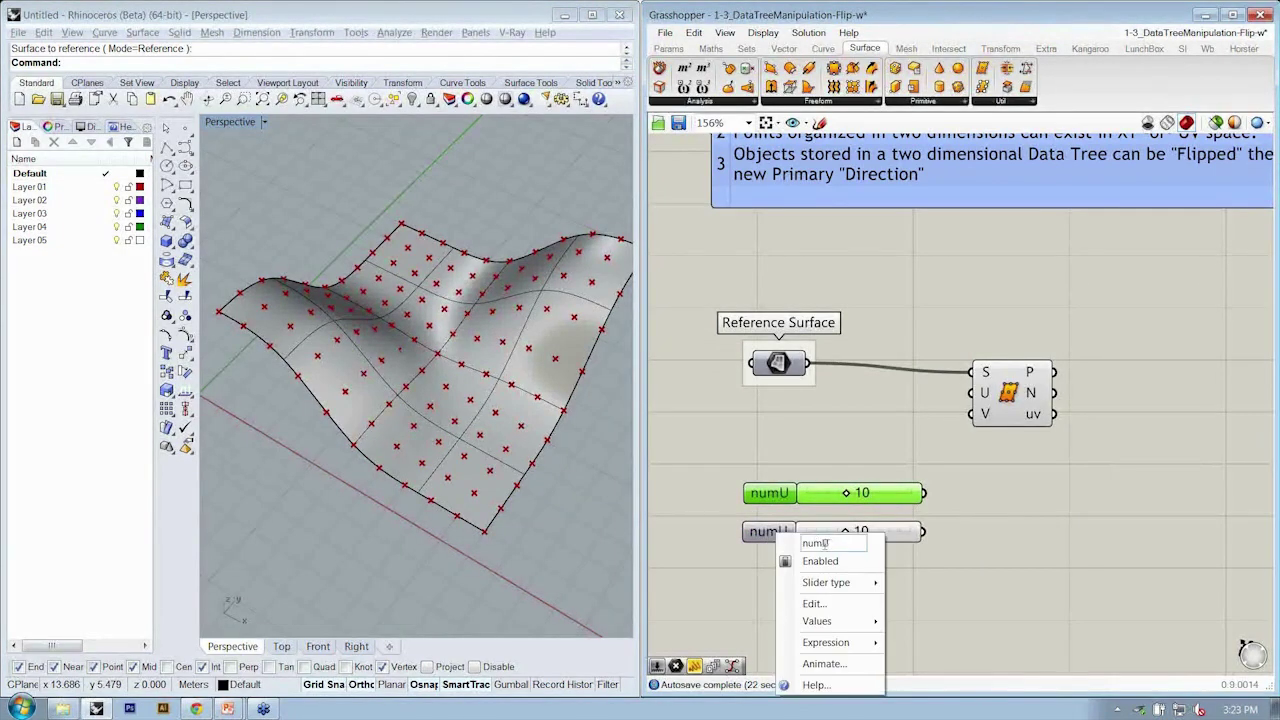
text(V)
key(Return)
Move the numU and numV sliders up beneath the Reference Surface group and align them with the Surface parameter.
drag(955, 578, 735, 476)
drag(881, 494, 891, 440)
drag(902, 538, 791, 338)
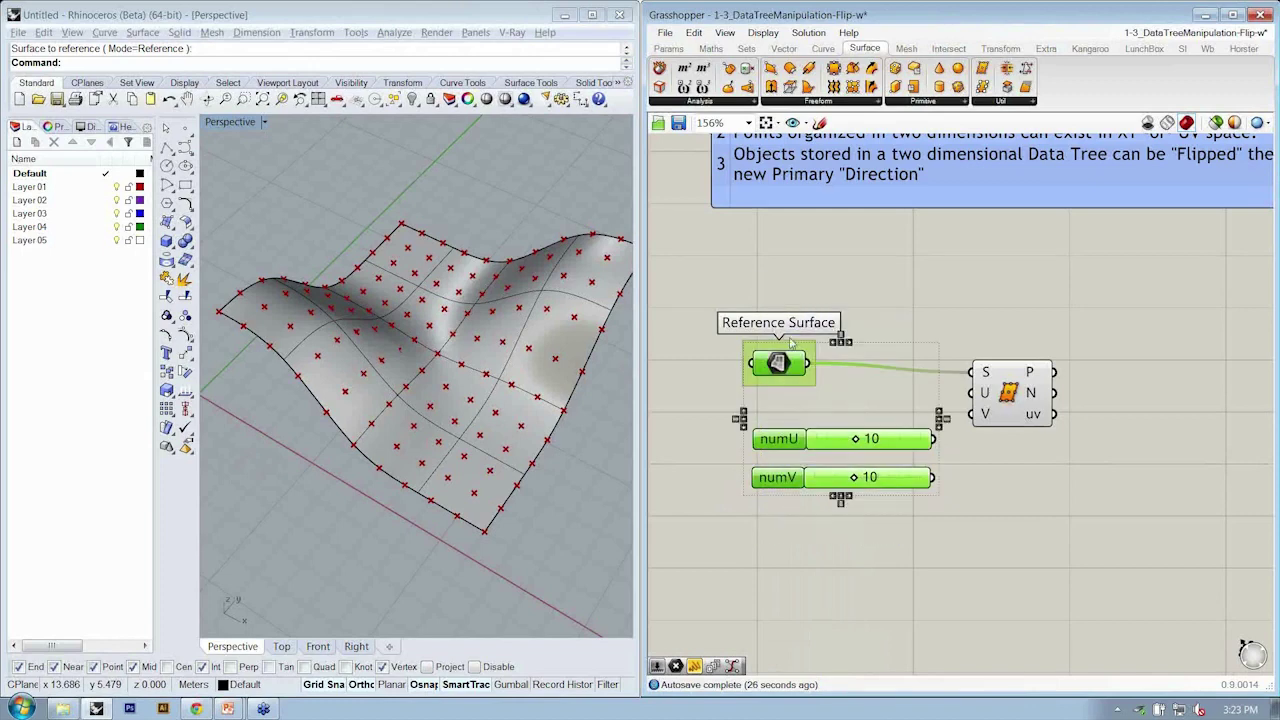
click(835, 345)
Connect numU and numV to the U and V inputs of Divide Surface and set both sliders to 13.
drag(972, 393, 933, 477)
drag(996, 422, 1030, 424)
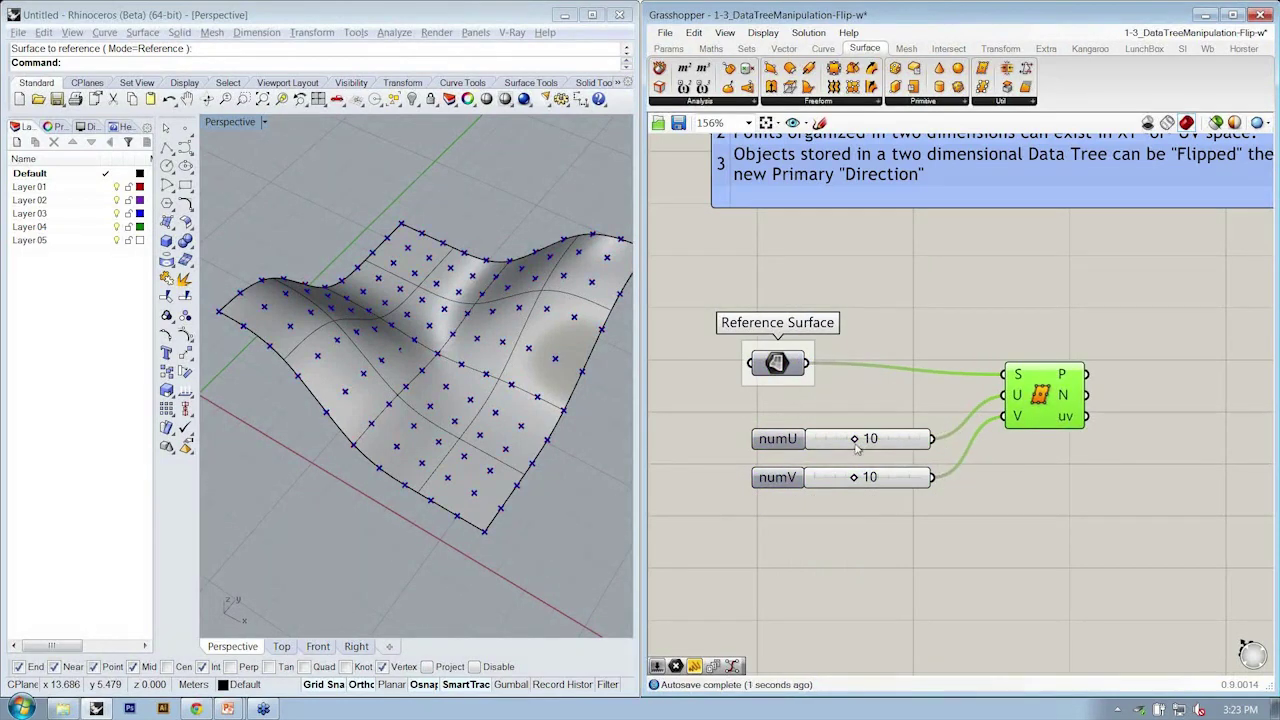
drag(854, 440, 866, 478)
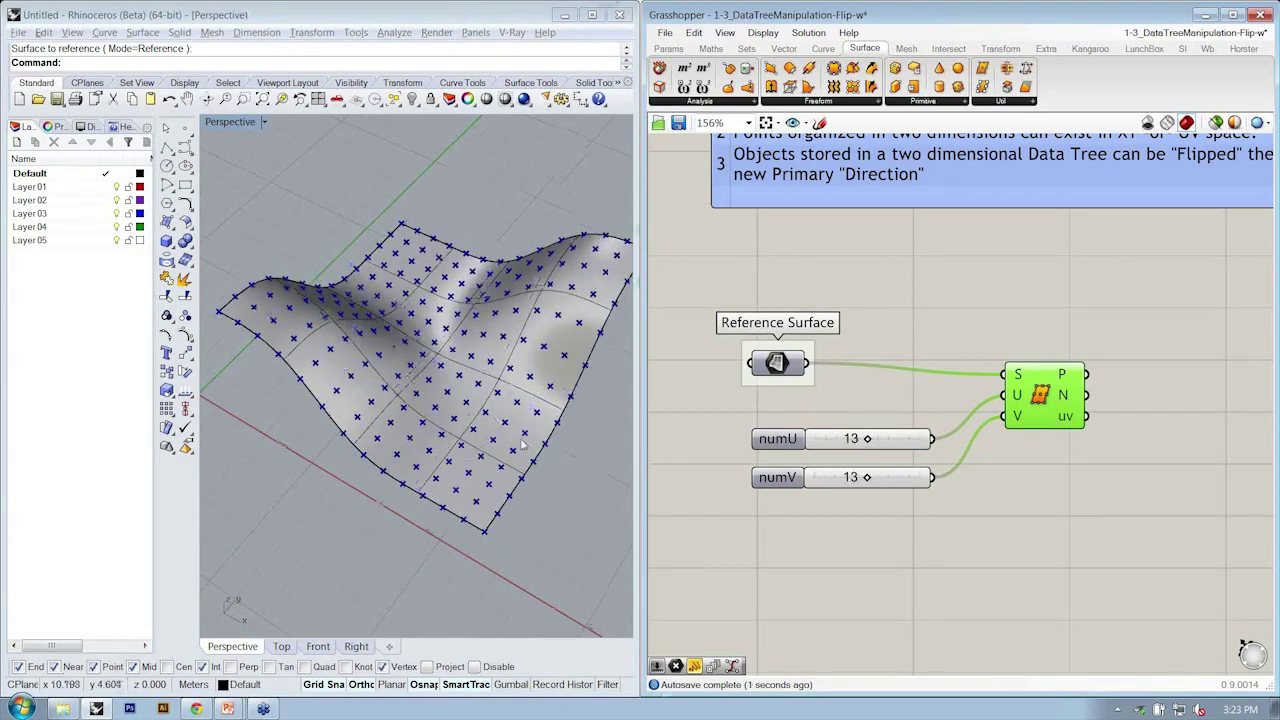
Move the Divide Surface component up so its S input is level with the Surface parameter.
right_drag(521, 445, 492, 421)
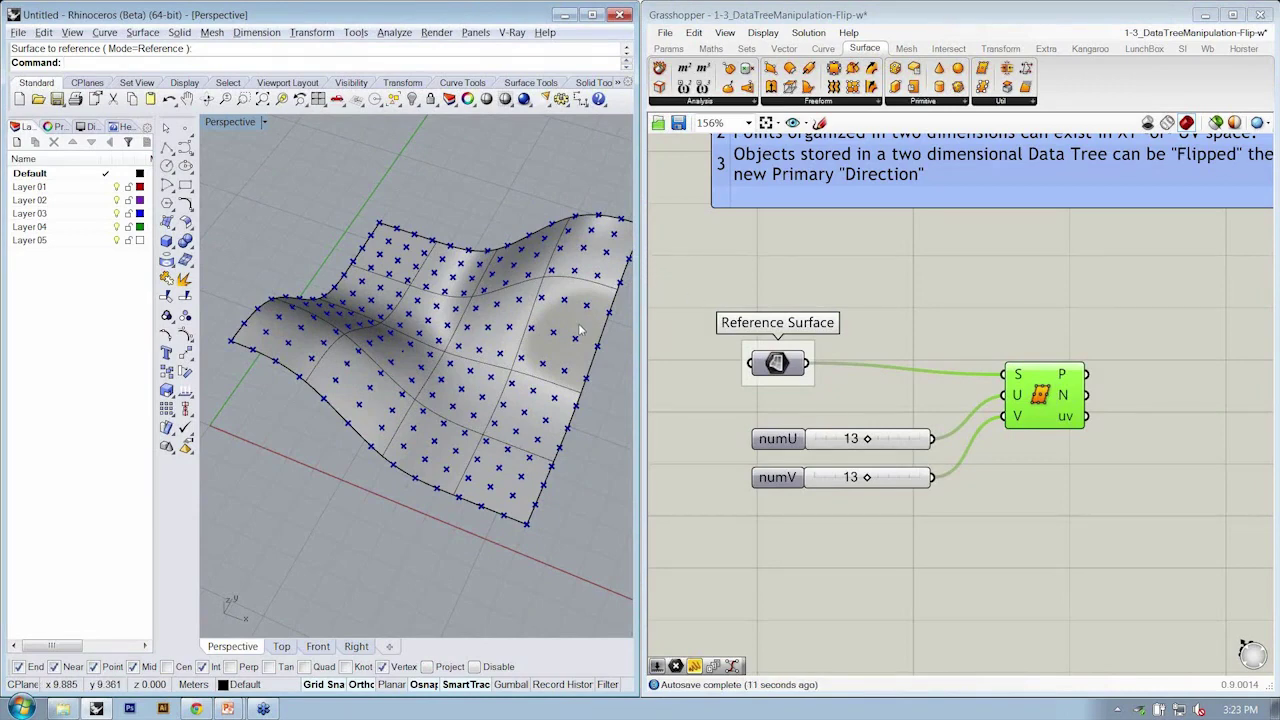
right_drag(527, 320, 478, 479)
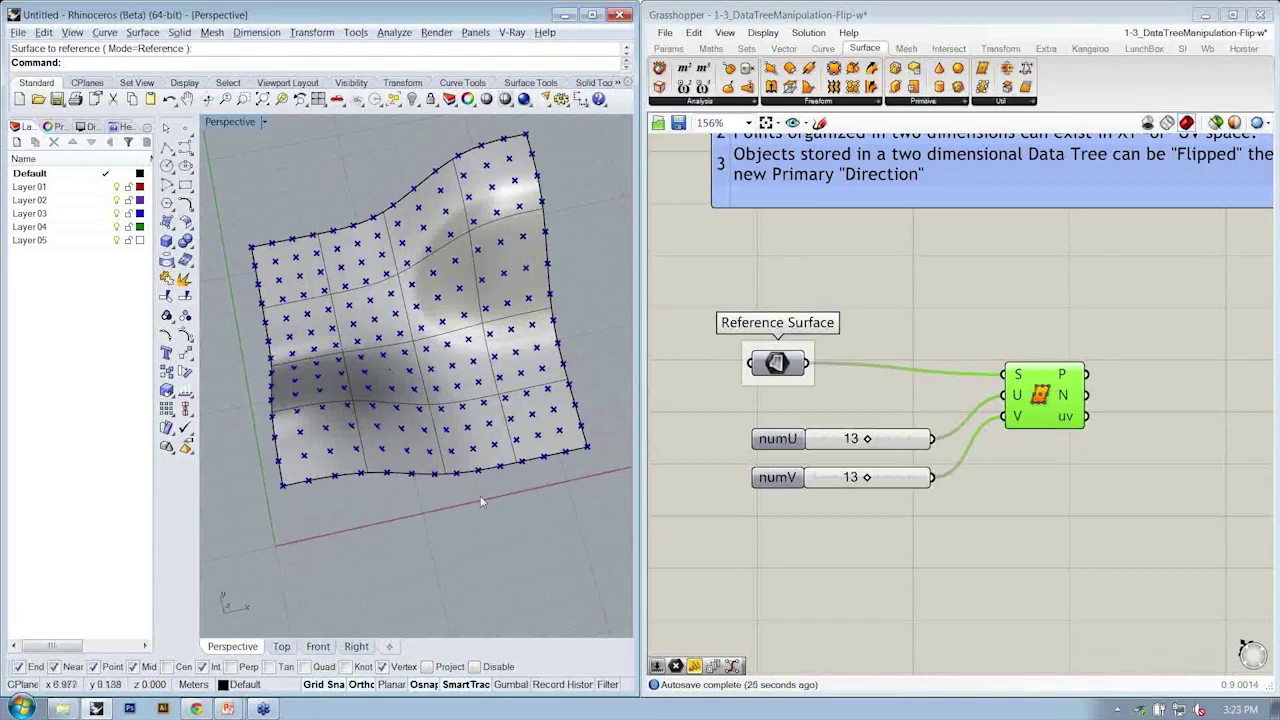
drag(1044, 396, 1044, 382)
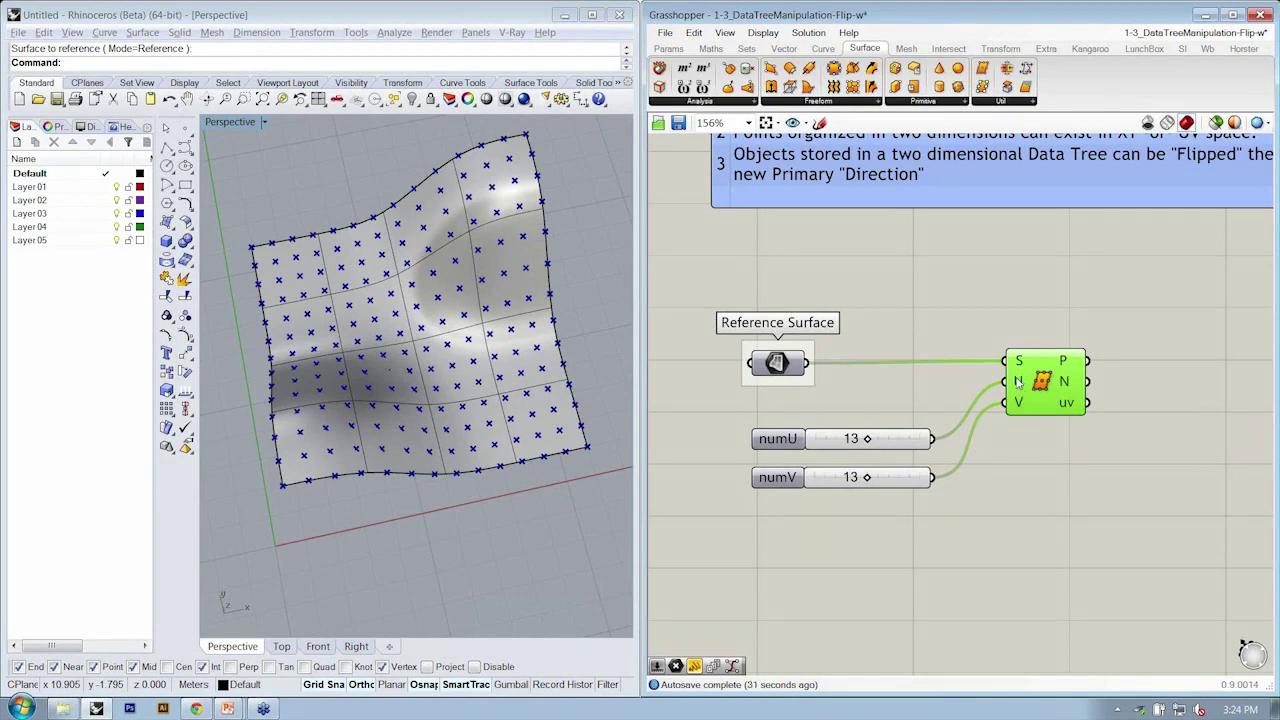
Nudge the Divide Surface component down so its S input lines up with the Surface parameter's output.
right_drag(1093, 414, 1063, 404)
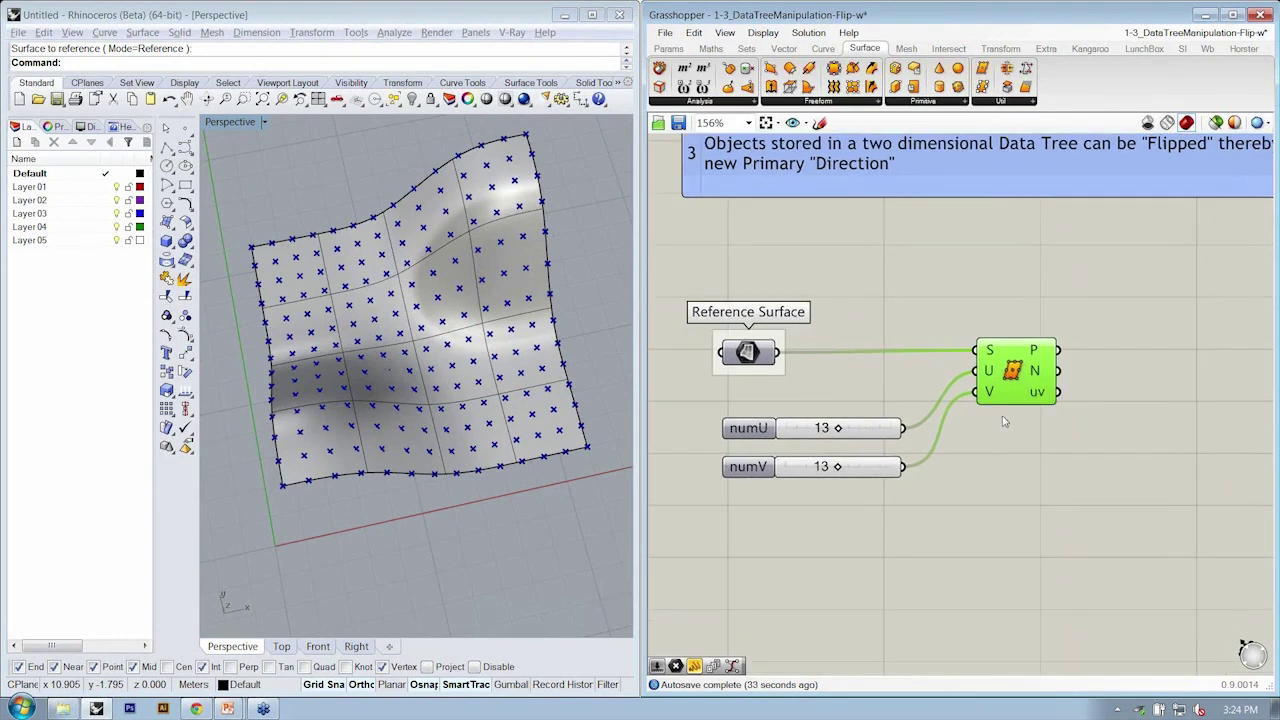
drag(1018, 375, 1016, 378)
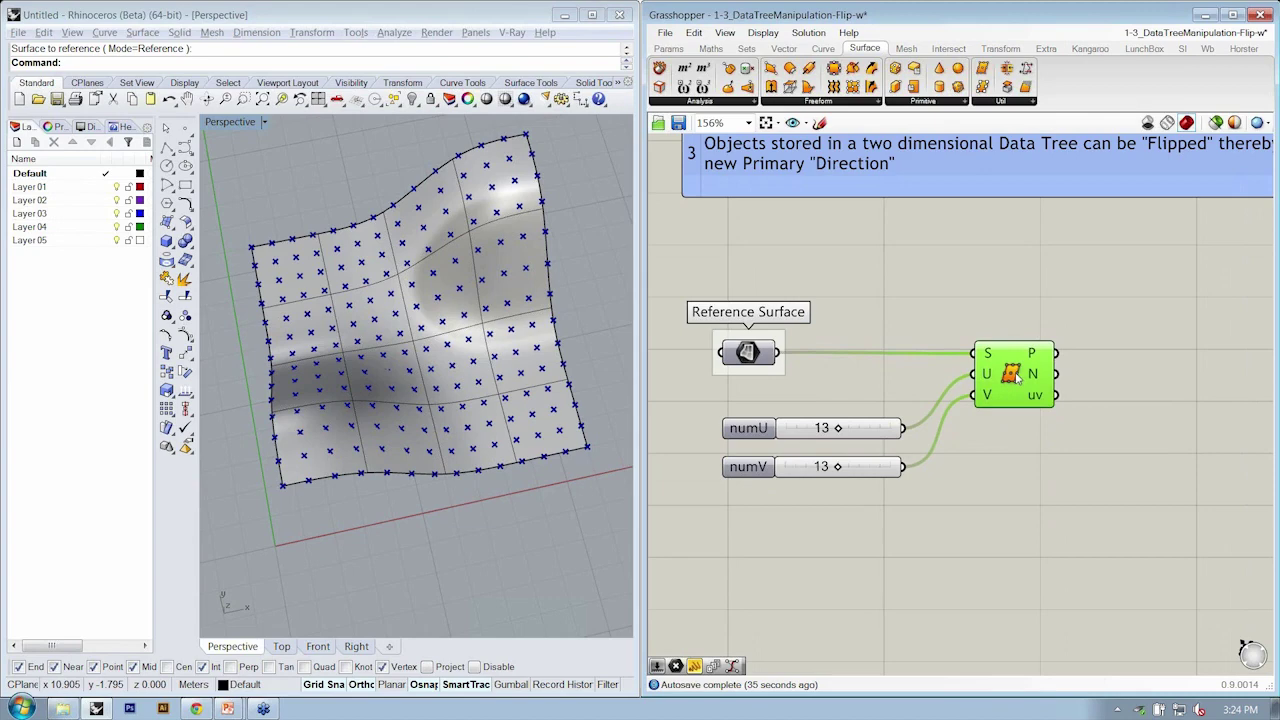
click(1150, 391)
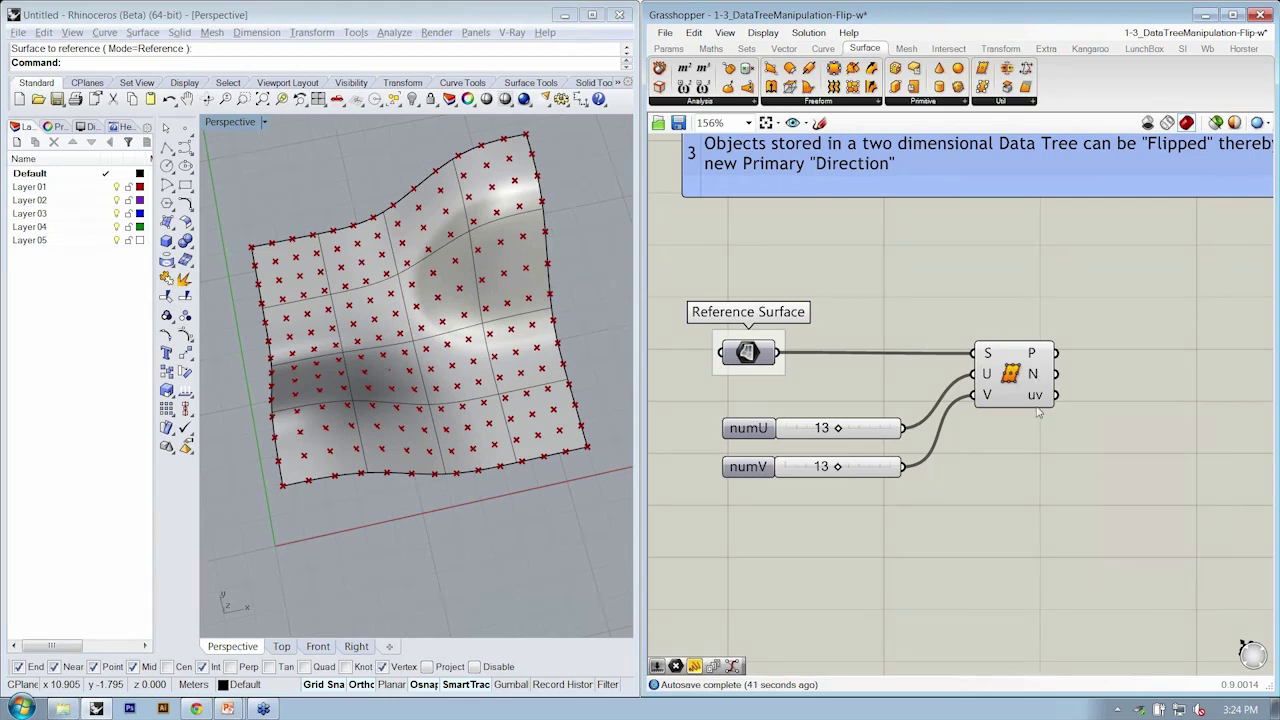
Add a Param Viewer beside the Divide Surface component and connect the P output to it.
right_drag(1079, 434, 999, 506)
click(668, 48)
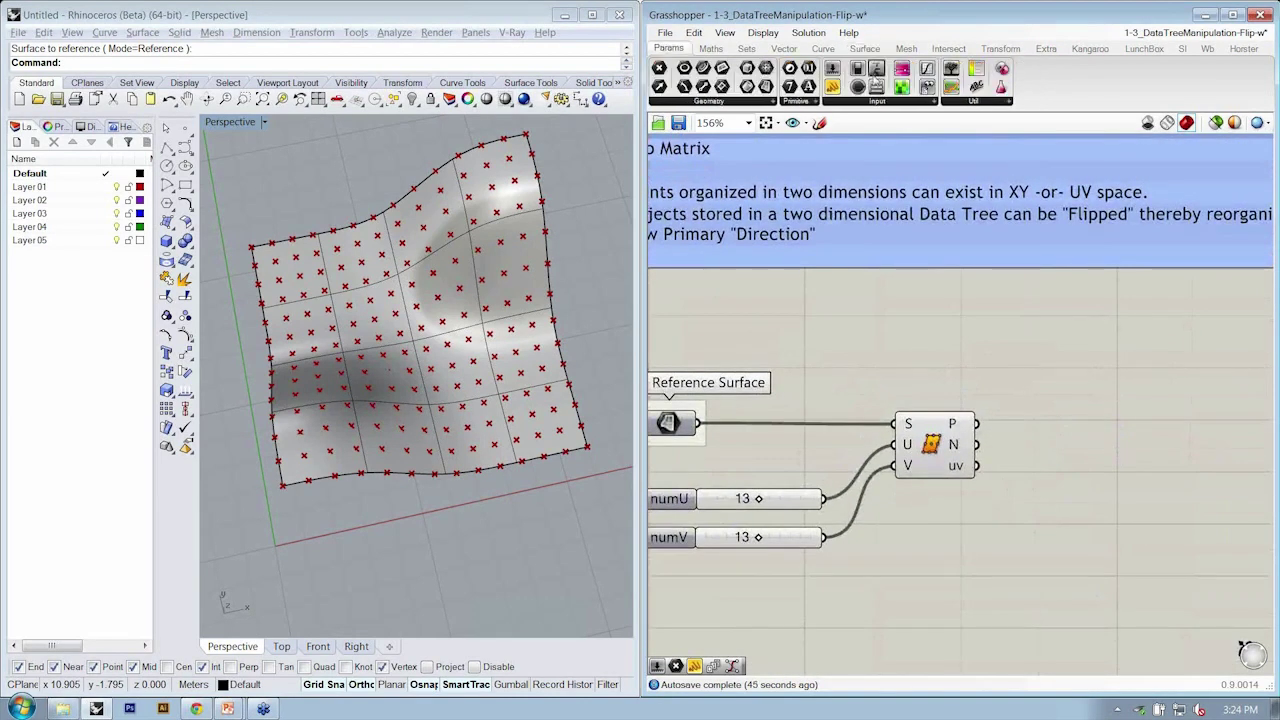
drag(946, 66, 1157, 374)
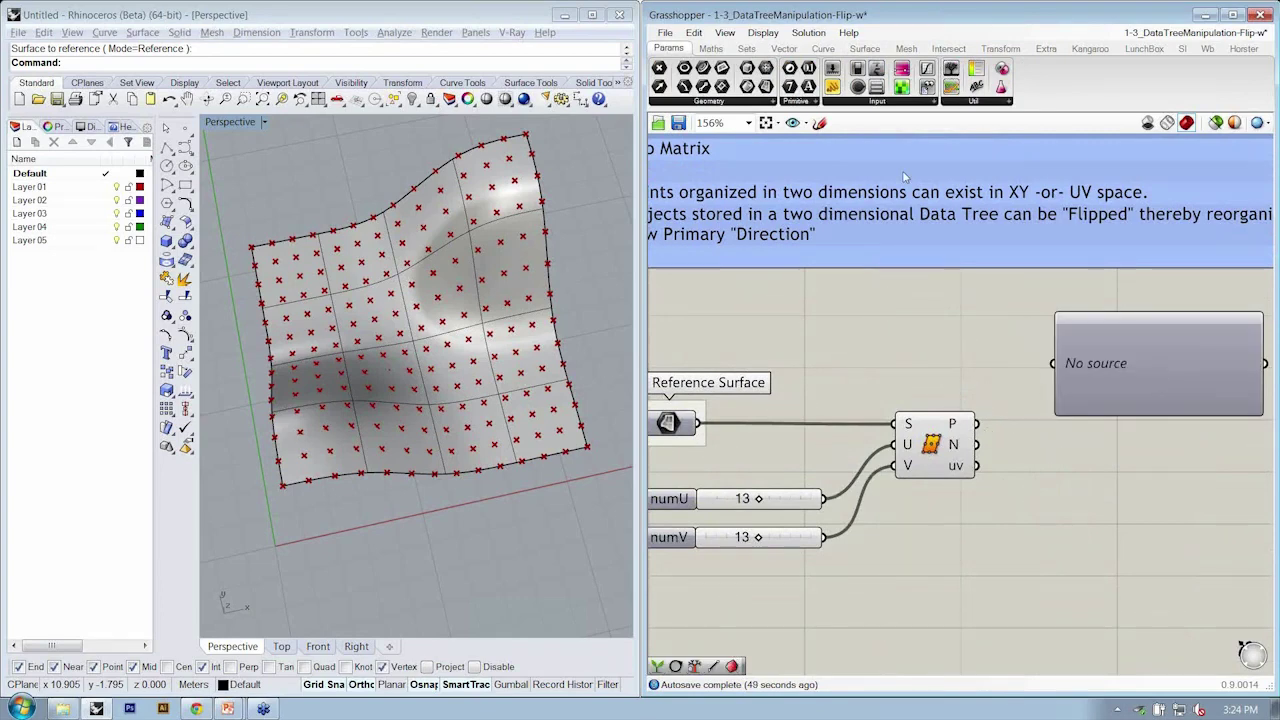
drag(976, 423, 1048, 364)
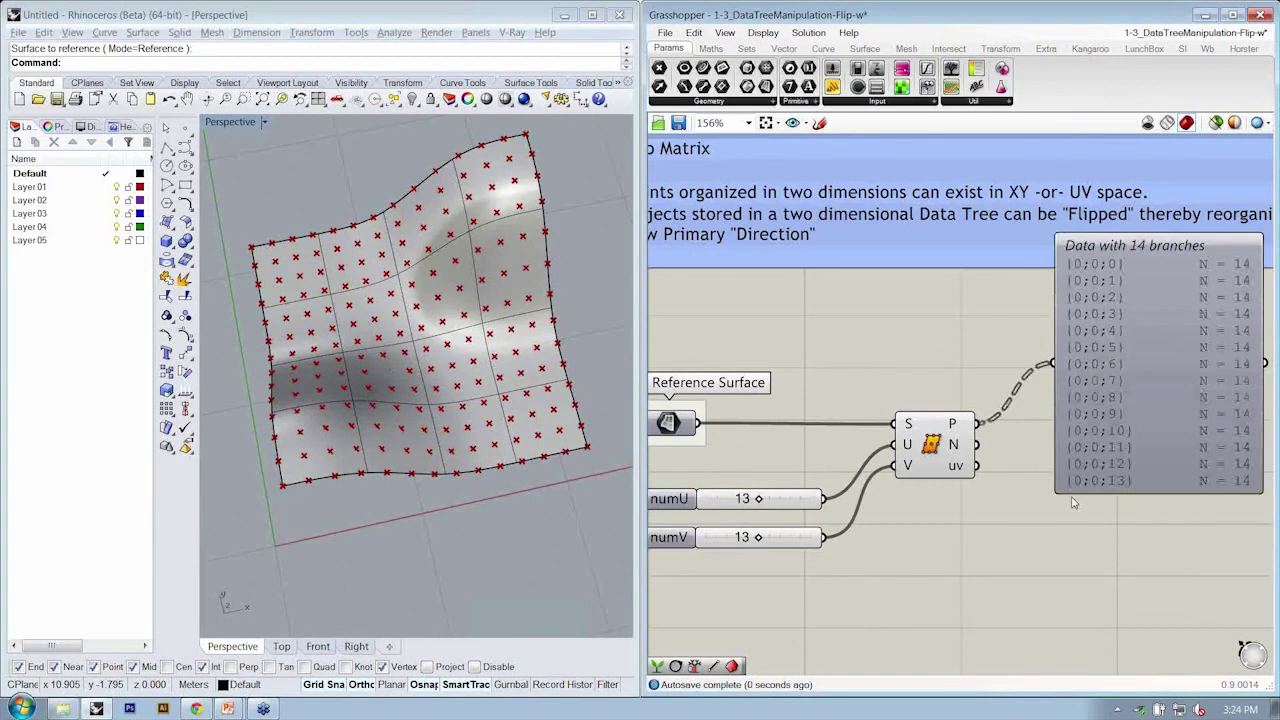
Shorten the Param Viewer from its upper and lower edges and scroll its branch list.
right_drag(1120, 264, 1090, 280)
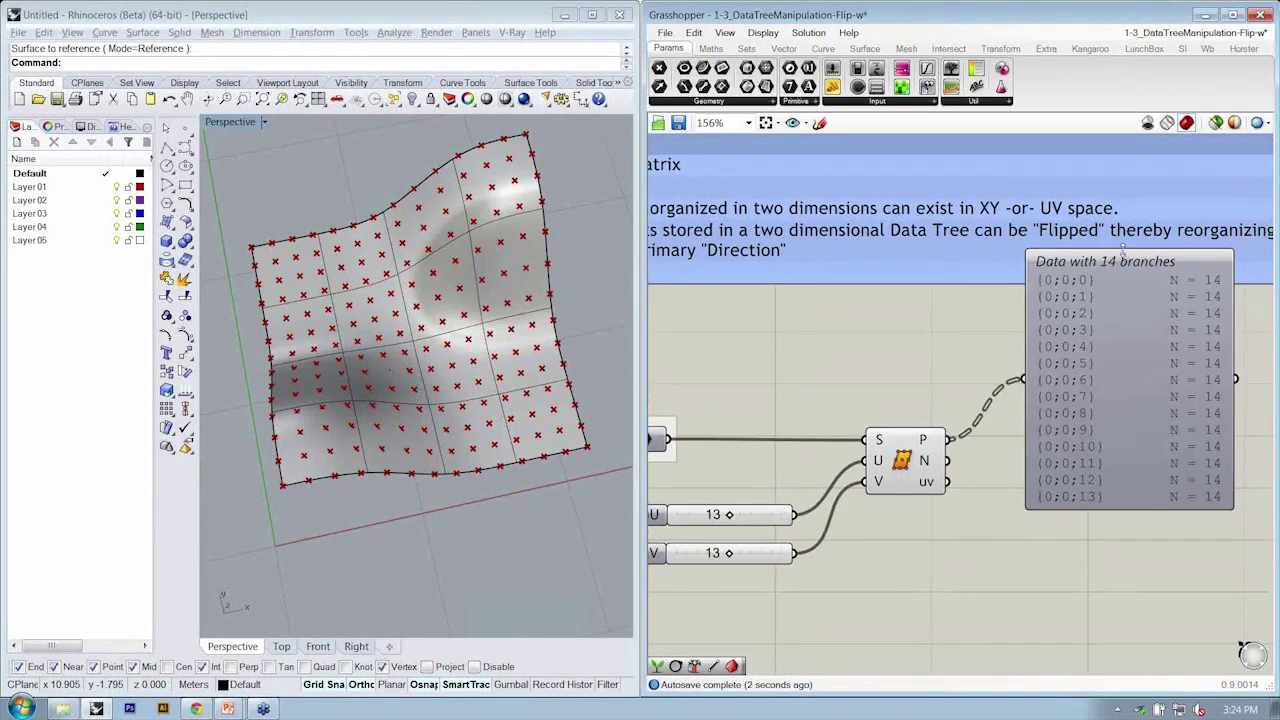
drag(1123, 248, 1129, 377)
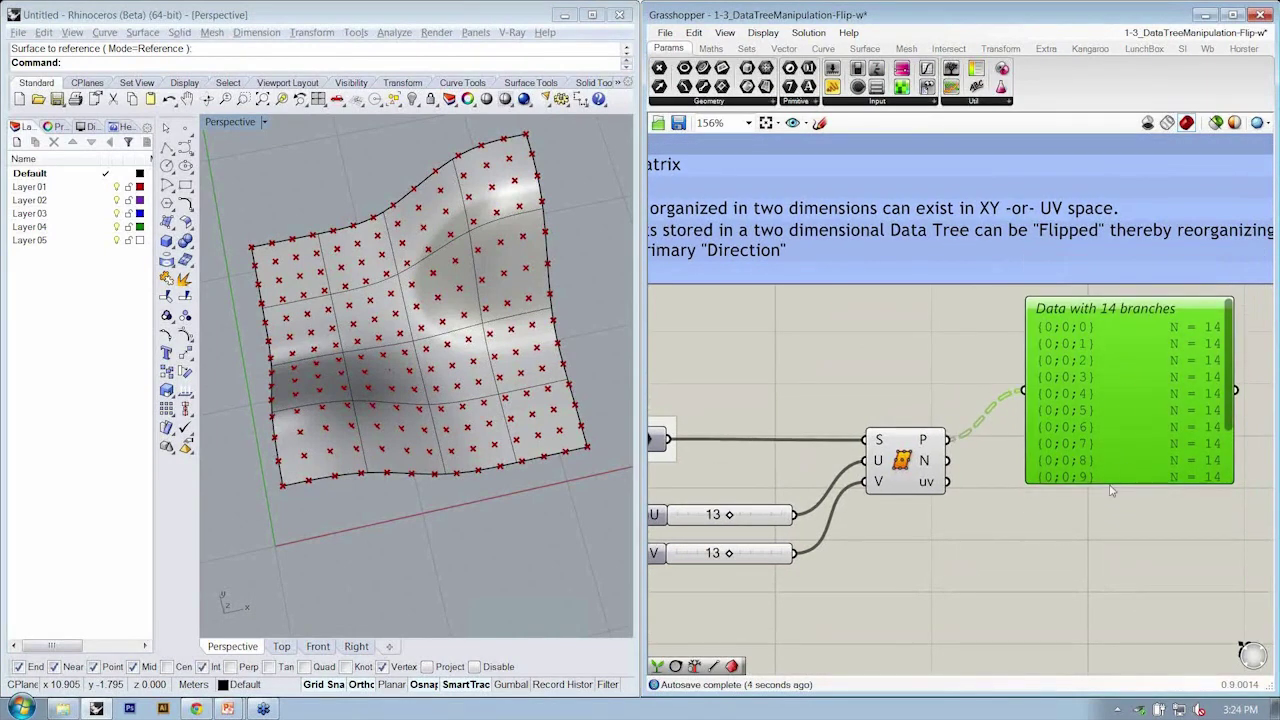
drag(1110, 488, 1112, 452)
drag(1233, 325, 1234, 355)
Set the numU slider to 7 and inspect the branch list and the points on the surface.
right_drag(678, 532, 714, 522)
drag(770, 508, 740, 507)
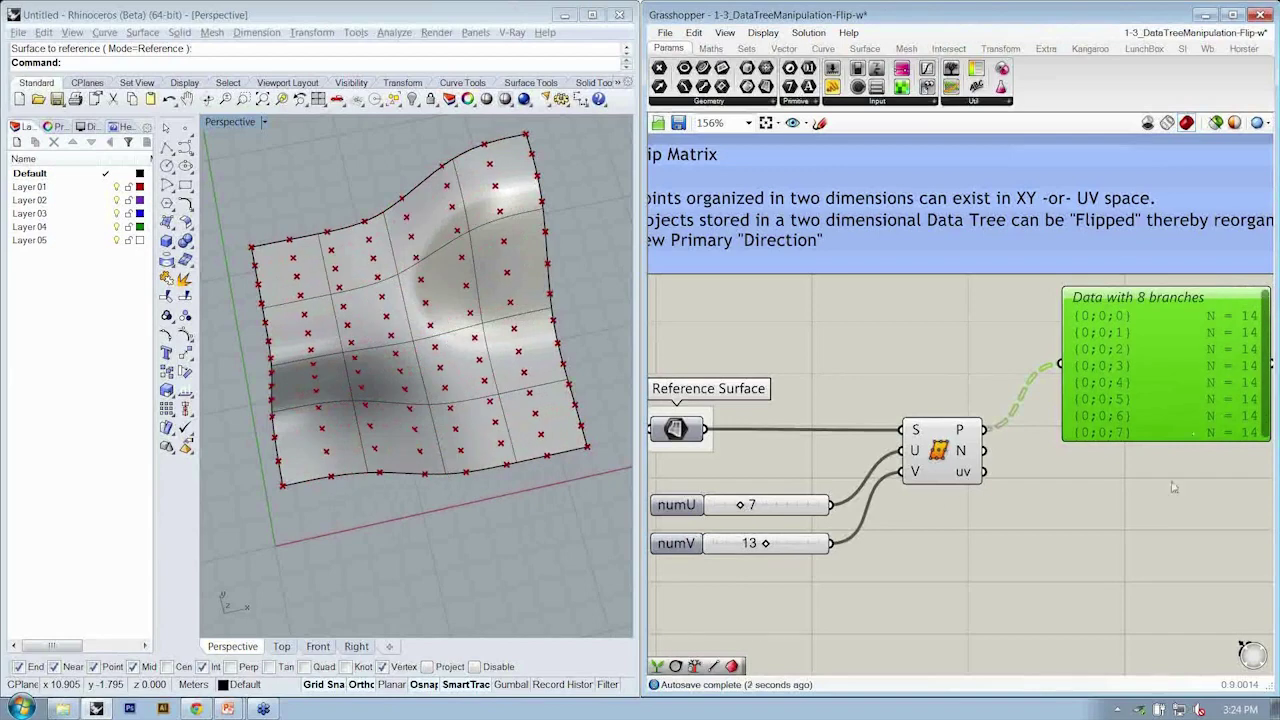
right_drag(1188, 324, 1119, 333)
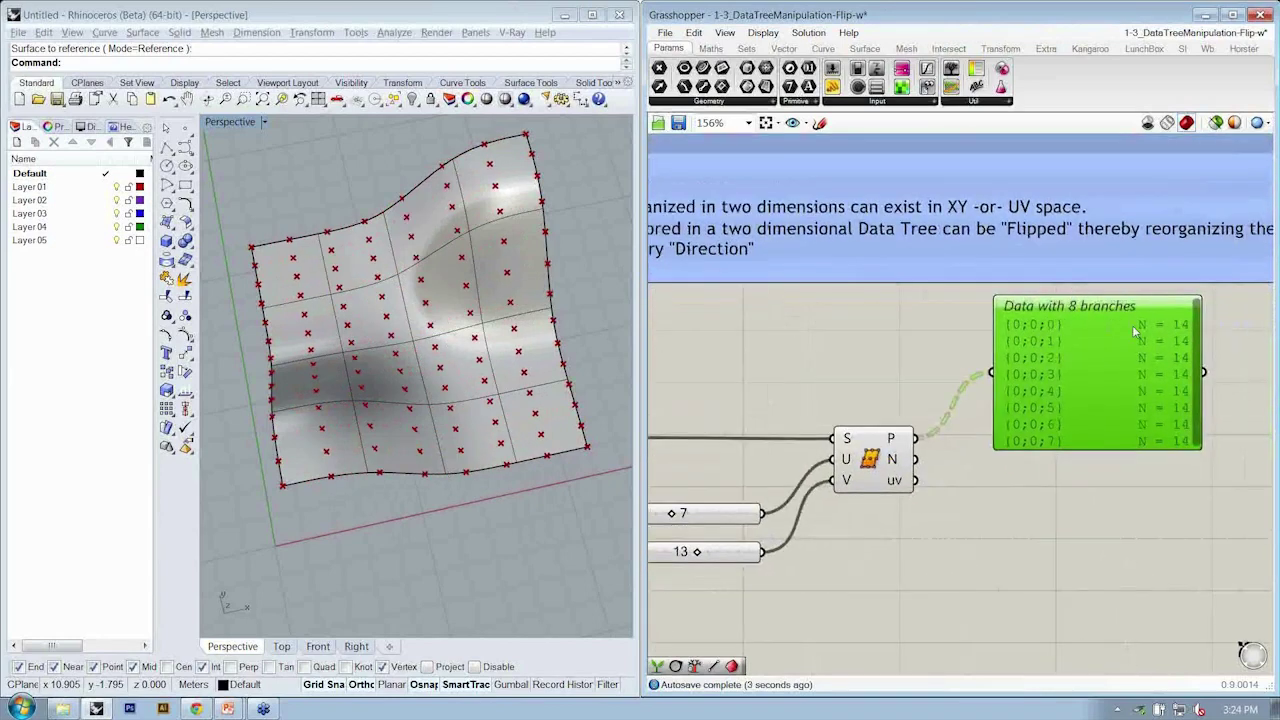
right_drag(1006, 494, 1060, 467)
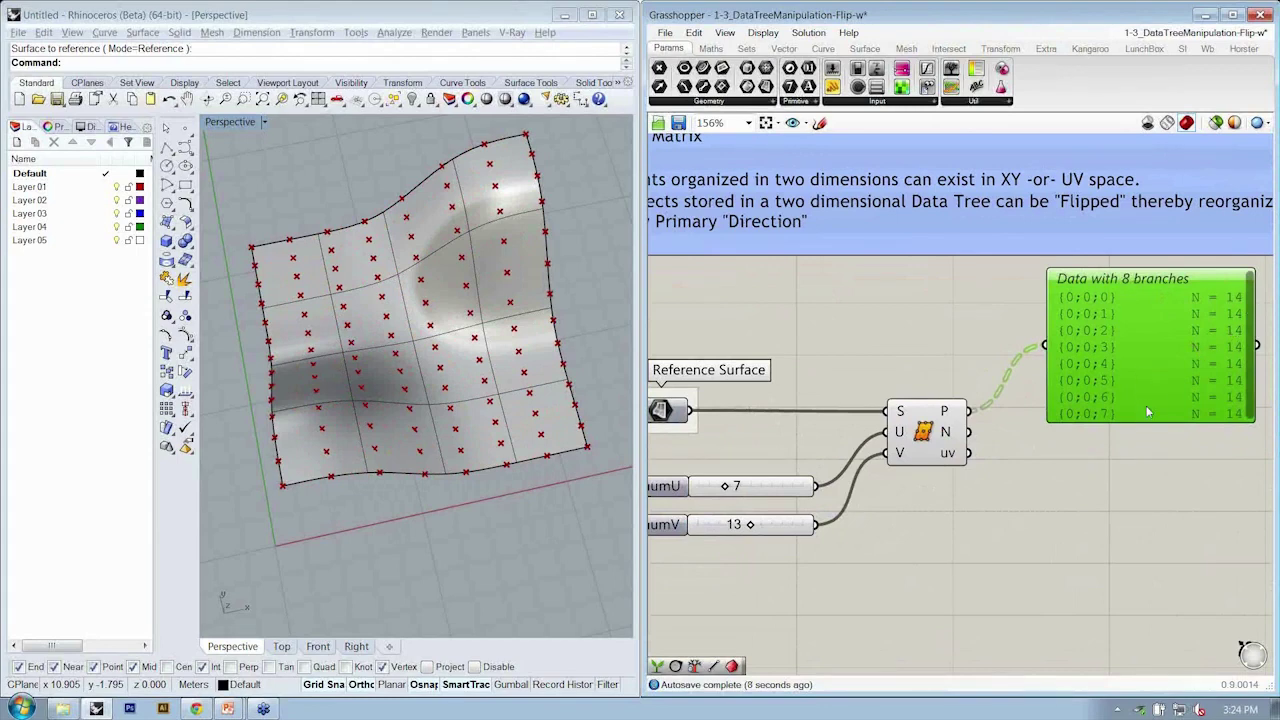
right_drag(489, 483, 1070, 474)
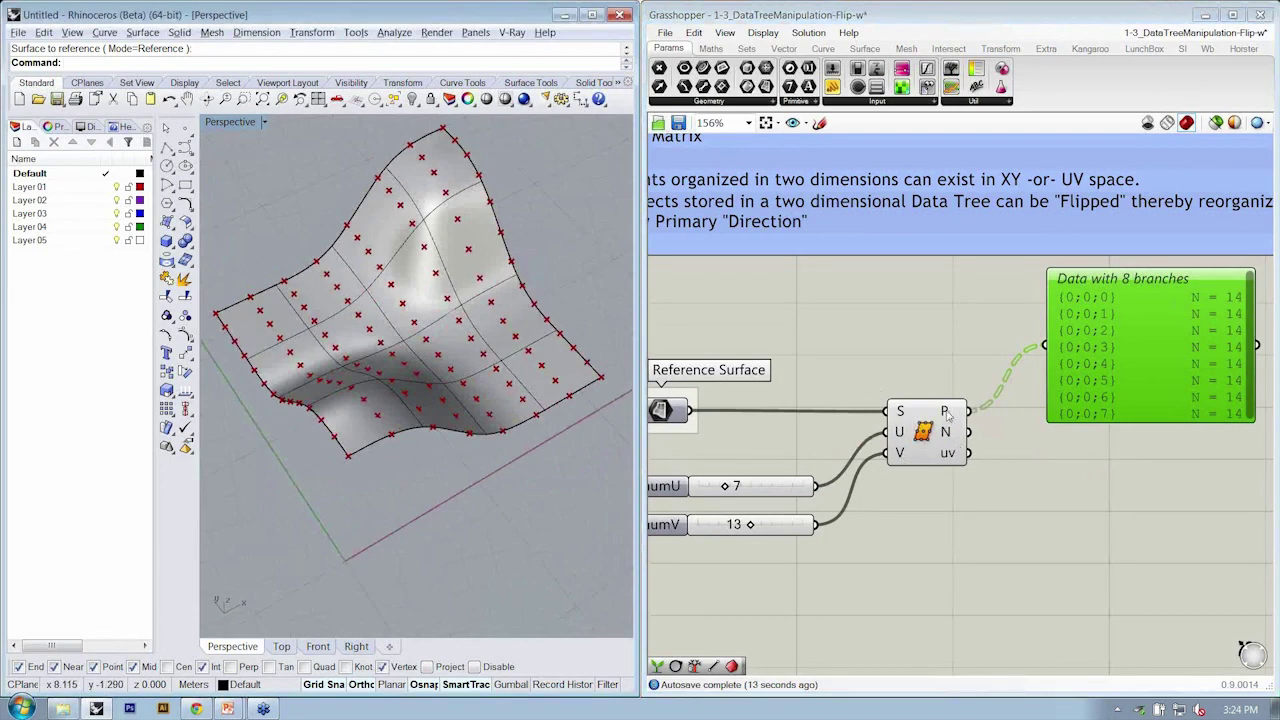
Move the Param Viewer farther away from the Divide Surface component to widen the gap between them.
right_drag(1031, 409, 962, 408)
drag(1018, 378, 1032, 378)
click(1012, 489)
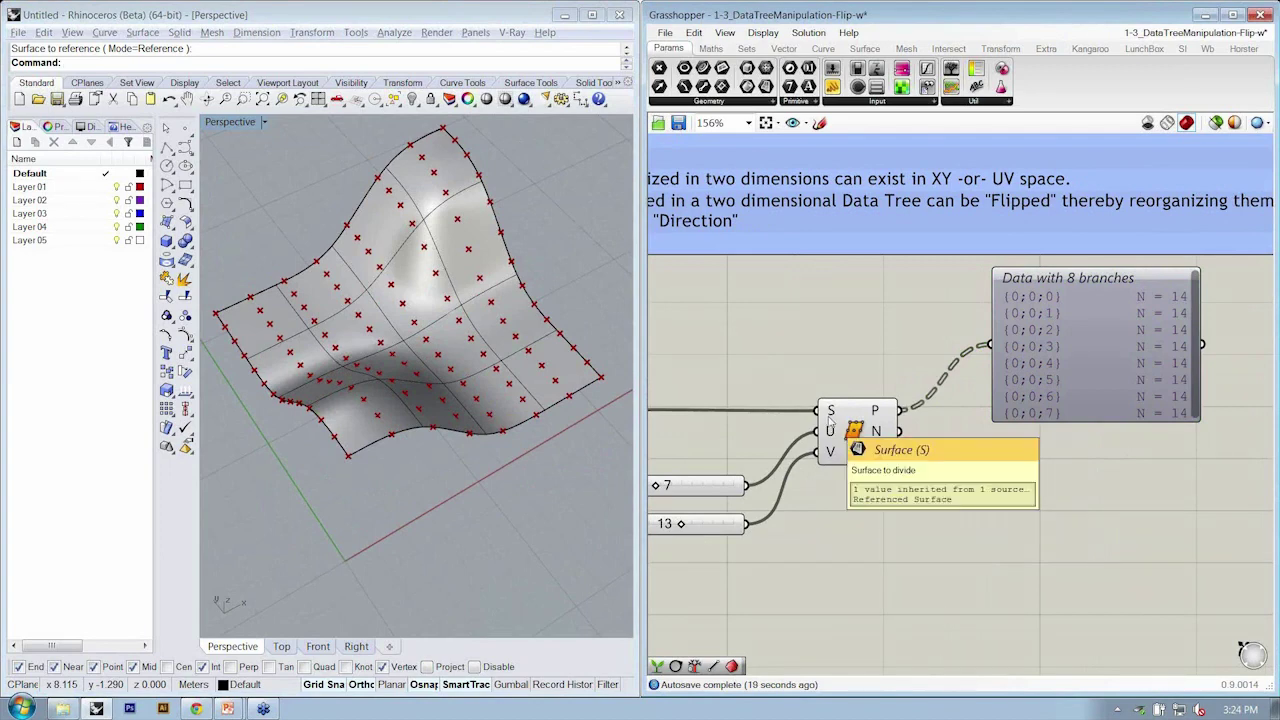
right_drag(912, 443, 898, 436)
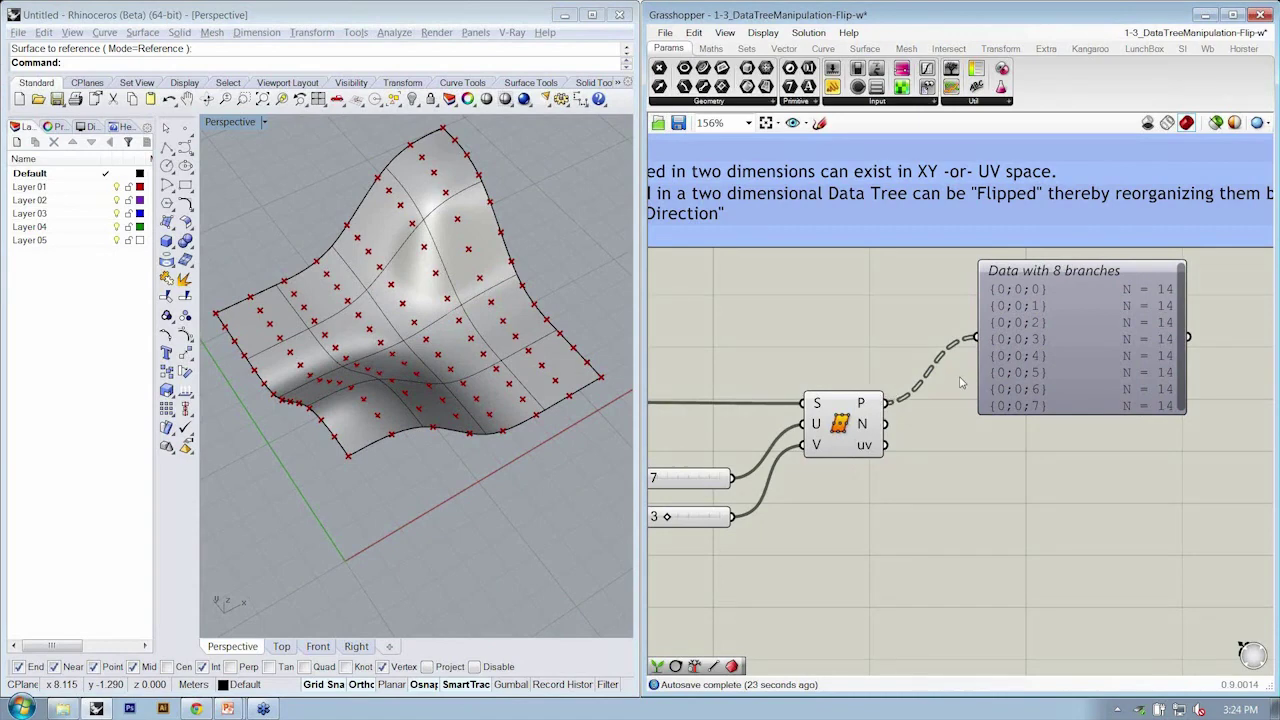
drag(1055, 351, 1100, 351)
Compare the Param Viewer's branch paths and item counts with the rows of points on the surface from several angles.
right_drag(946, 446, 1000, 431)
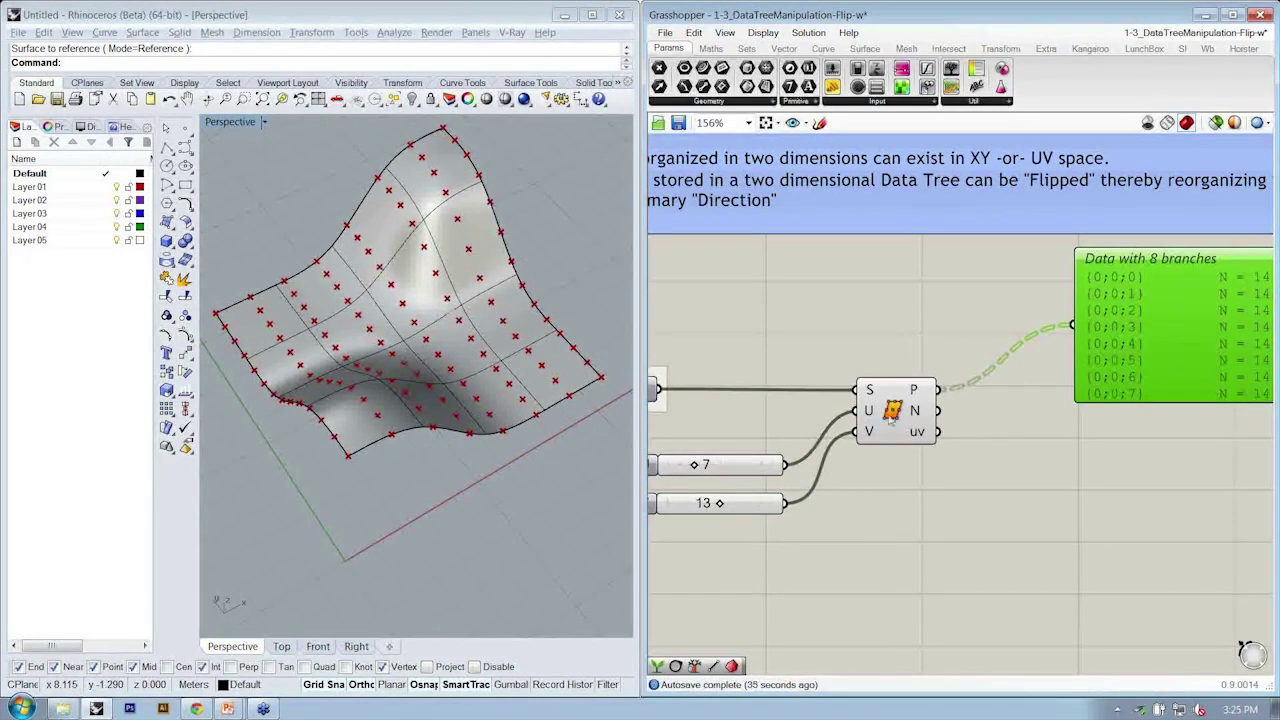
right_drag(1001, 432, 972, 430)
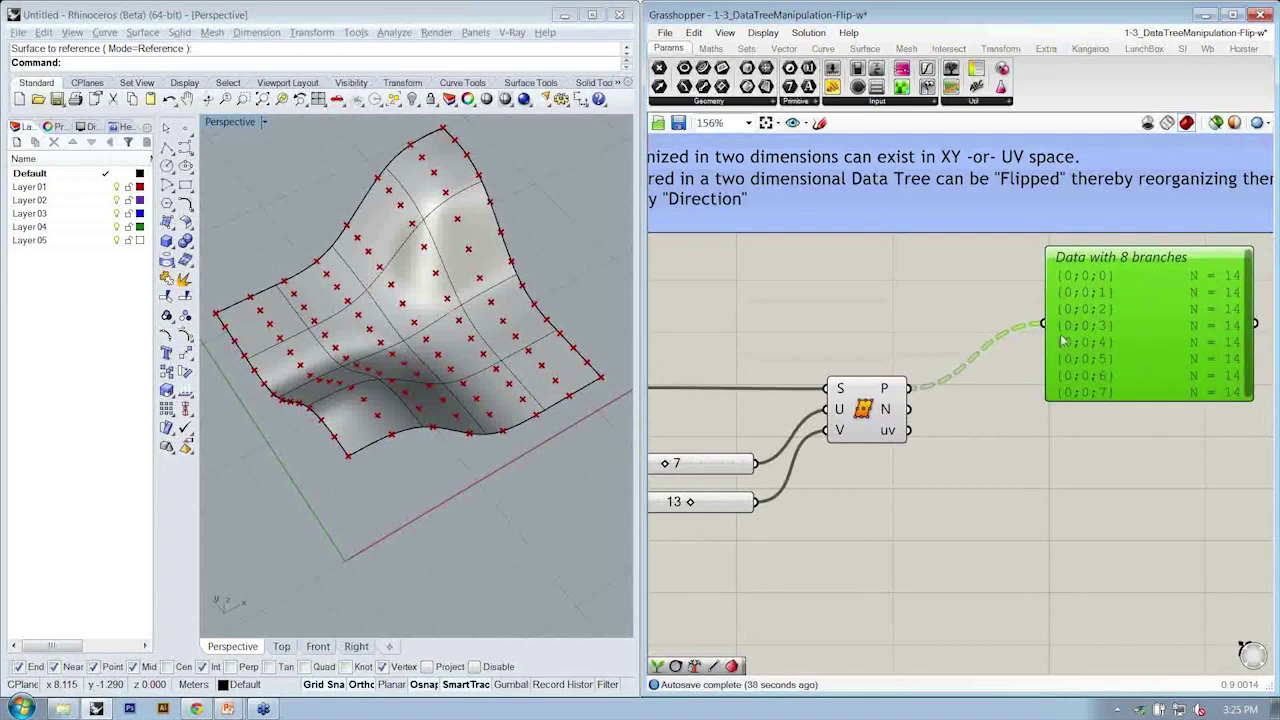
right_drag(384, 414, 344, 466)
right_drag(437, 488, 411, 457)
right_drag(960, 467, 960, 464)
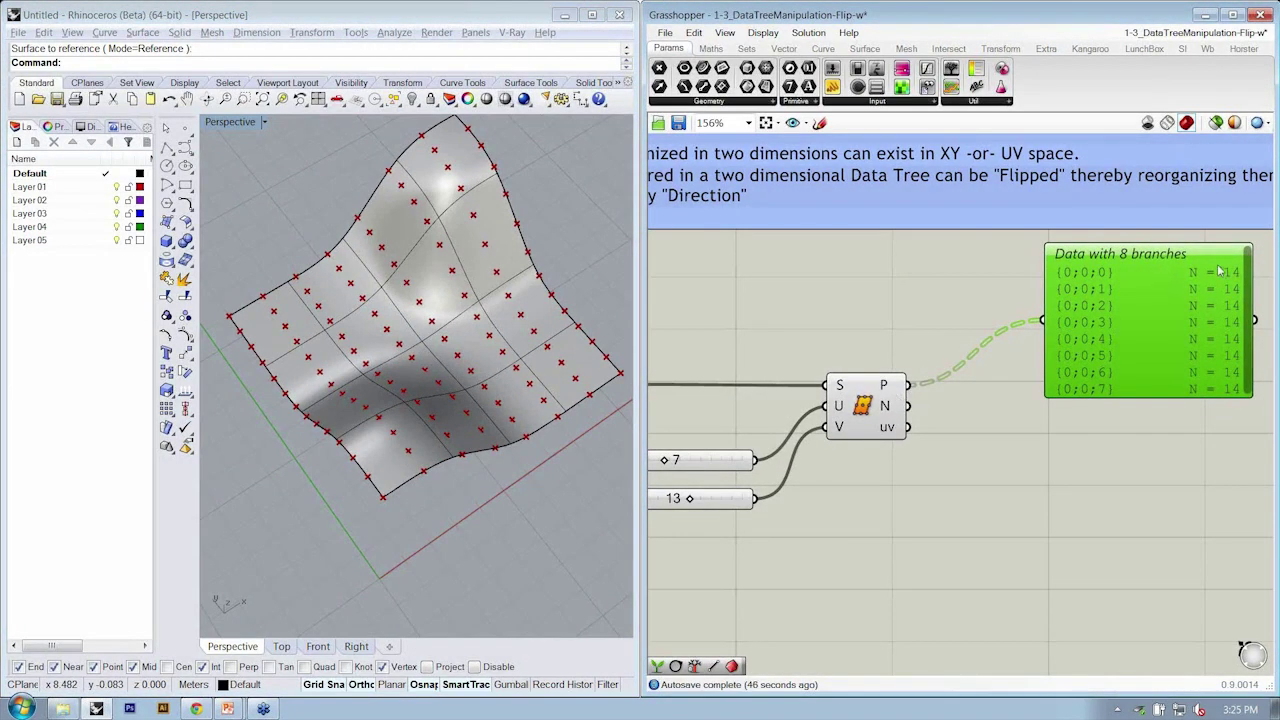
right_drag(814, 307, 816, 306)
scroll(816, 306, down, 2)
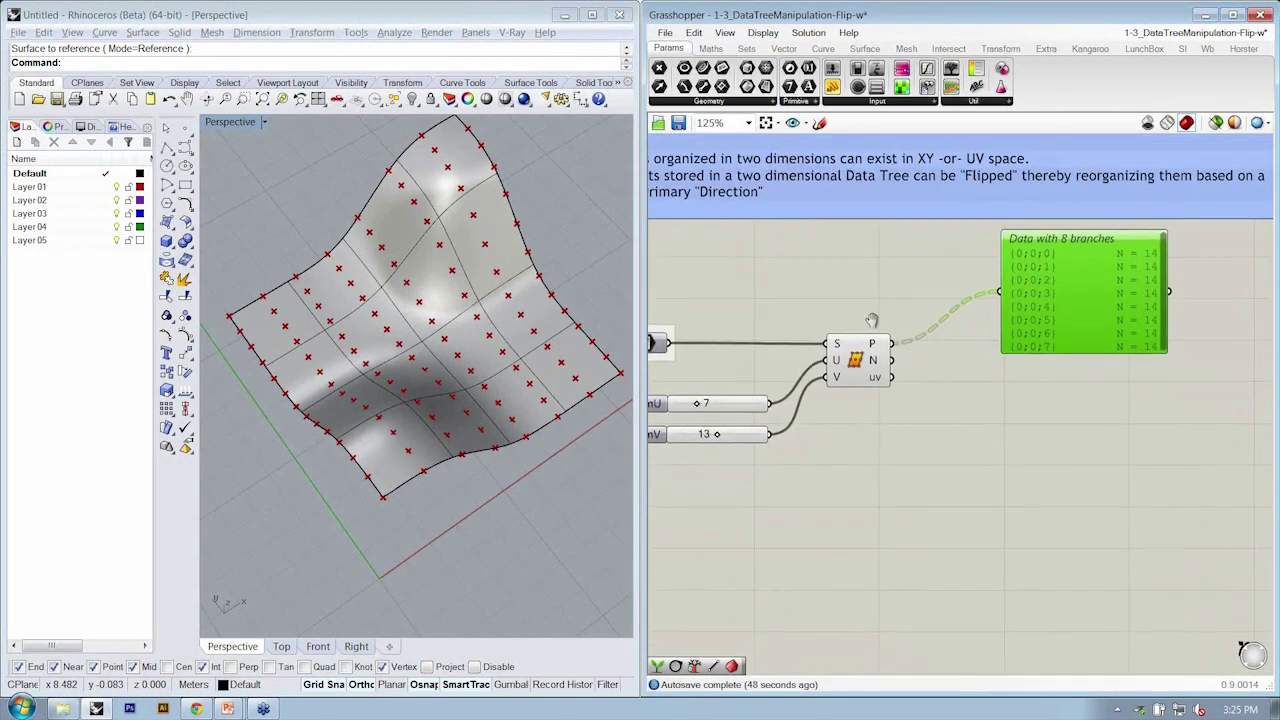
right_drag(479, 372, 418, 326)
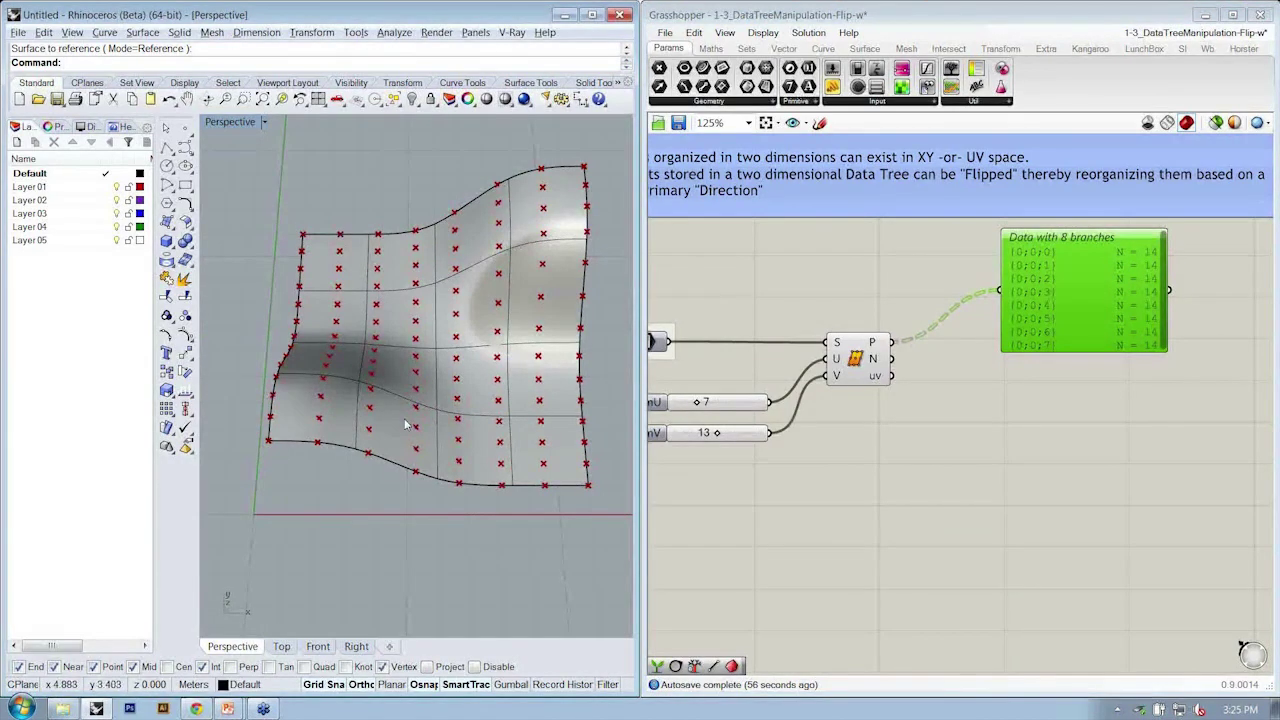
right_drag(413, 426, 378, 270)
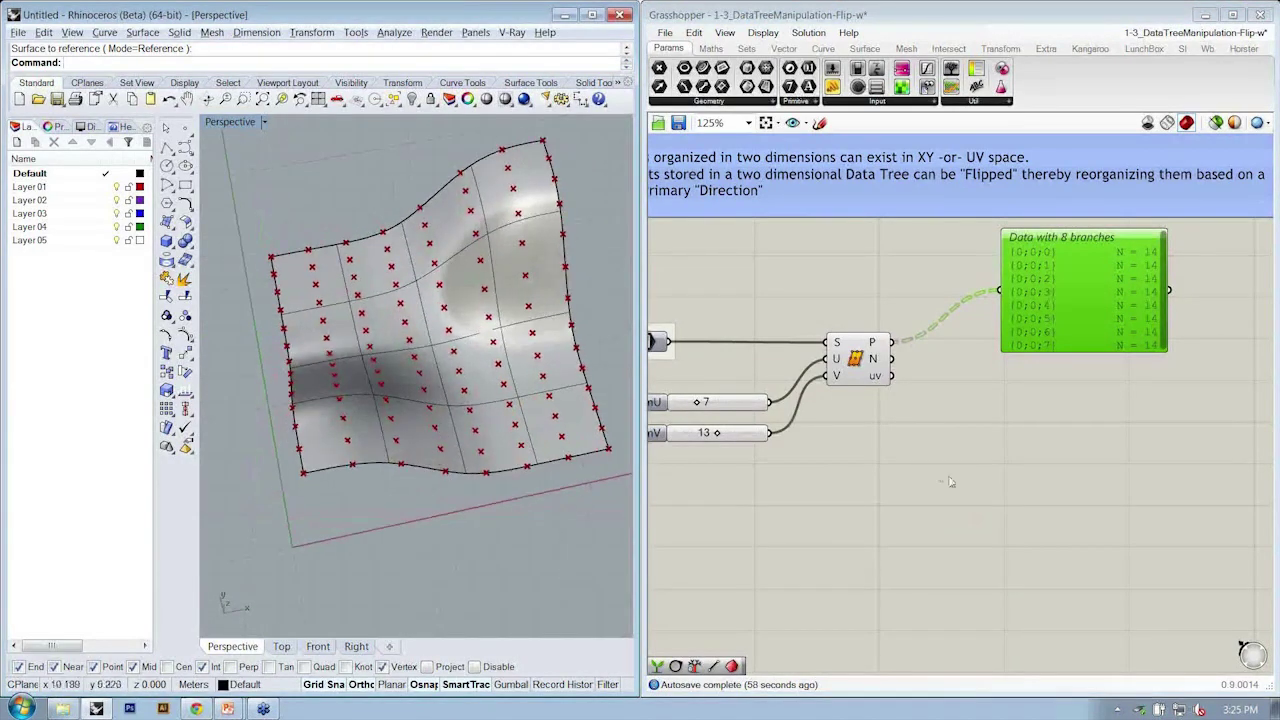
Move the numU and numV sliders together slightly up, closer to the Reference Surface group.
right_drag(943, 476, 1040, 452)
drag(864, 486, 830, 412)
drag(832, 414, 833, 406)
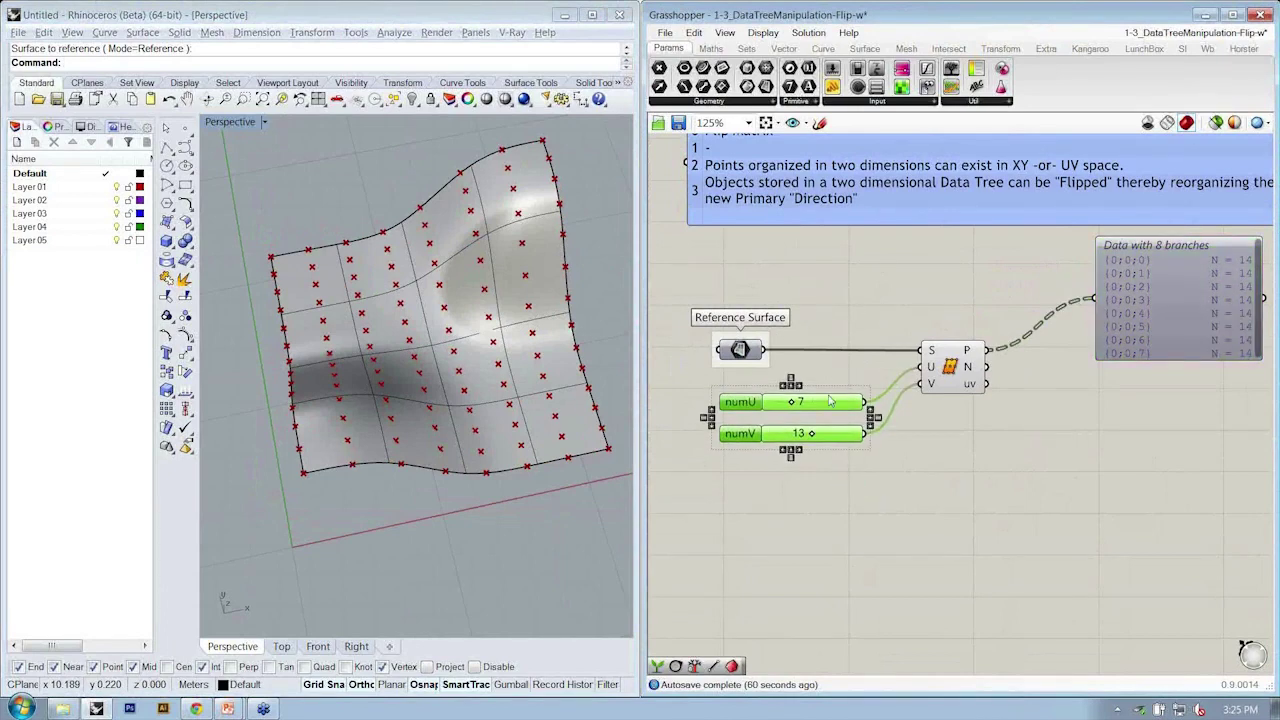
click(829, 322)
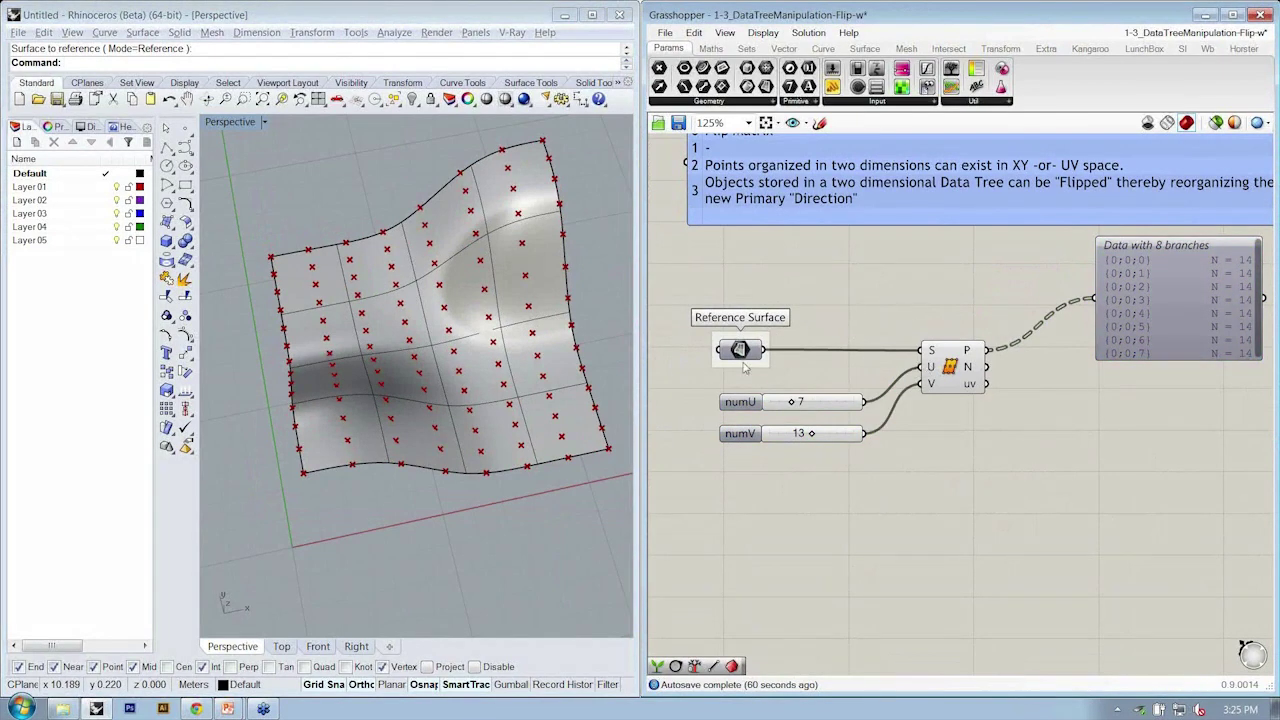
Put the Divide Surface component into its own group.
drag(902, 313, 1007, 466)
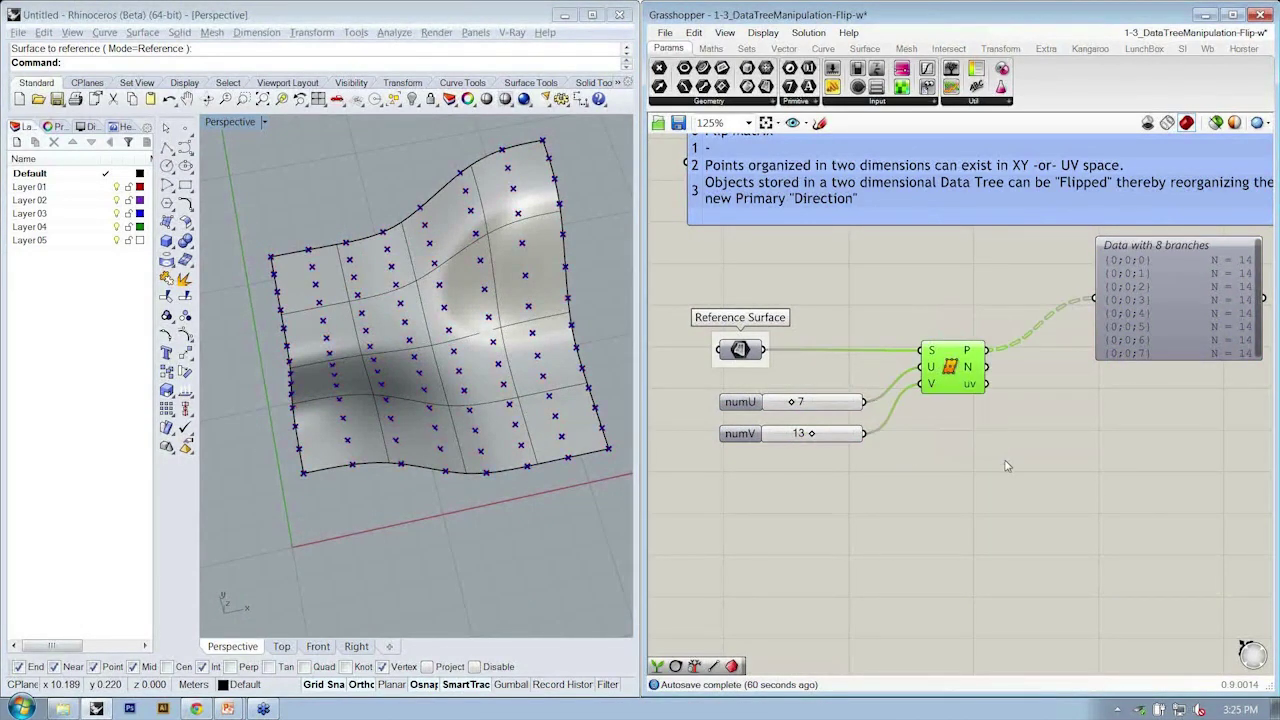
click(693, 33)
click(1000, 312)
Nudge the grouped Divide Surface component up to straighten the wire coming from the Surface parameter.
scroll(990, 345, up, 2)
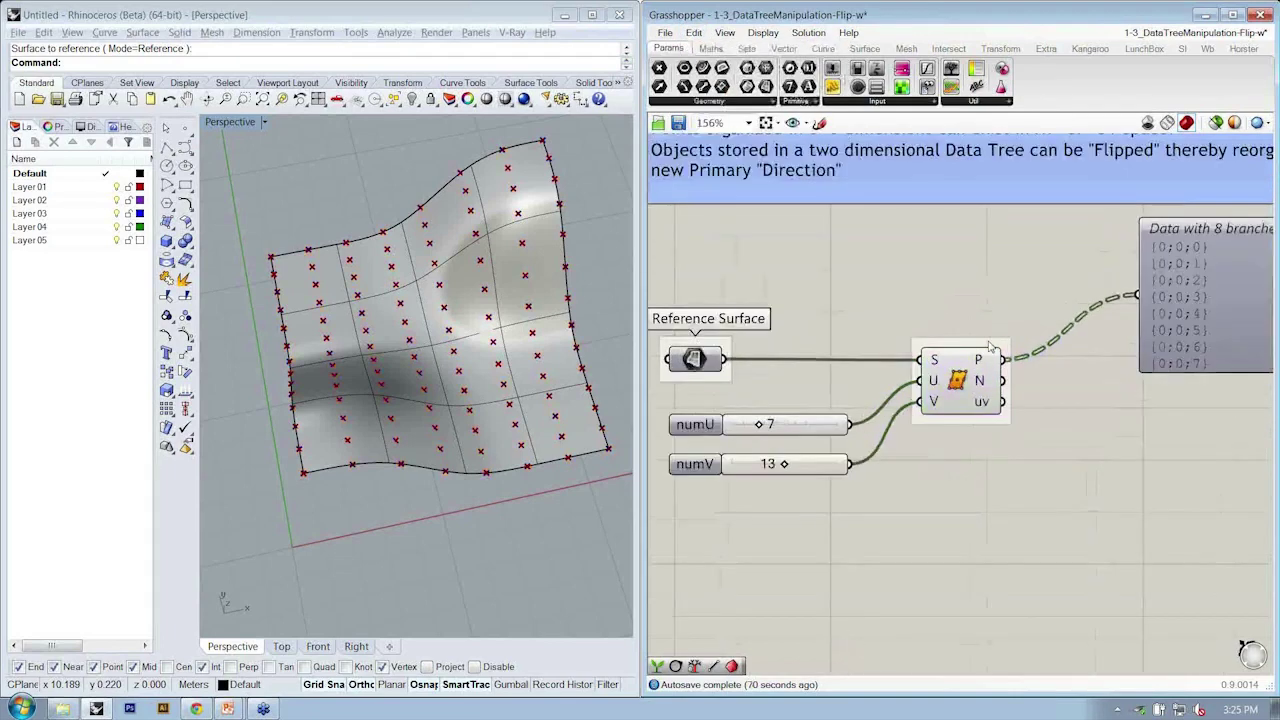
scroll(990, 345, up, 1)
click(985, 345)
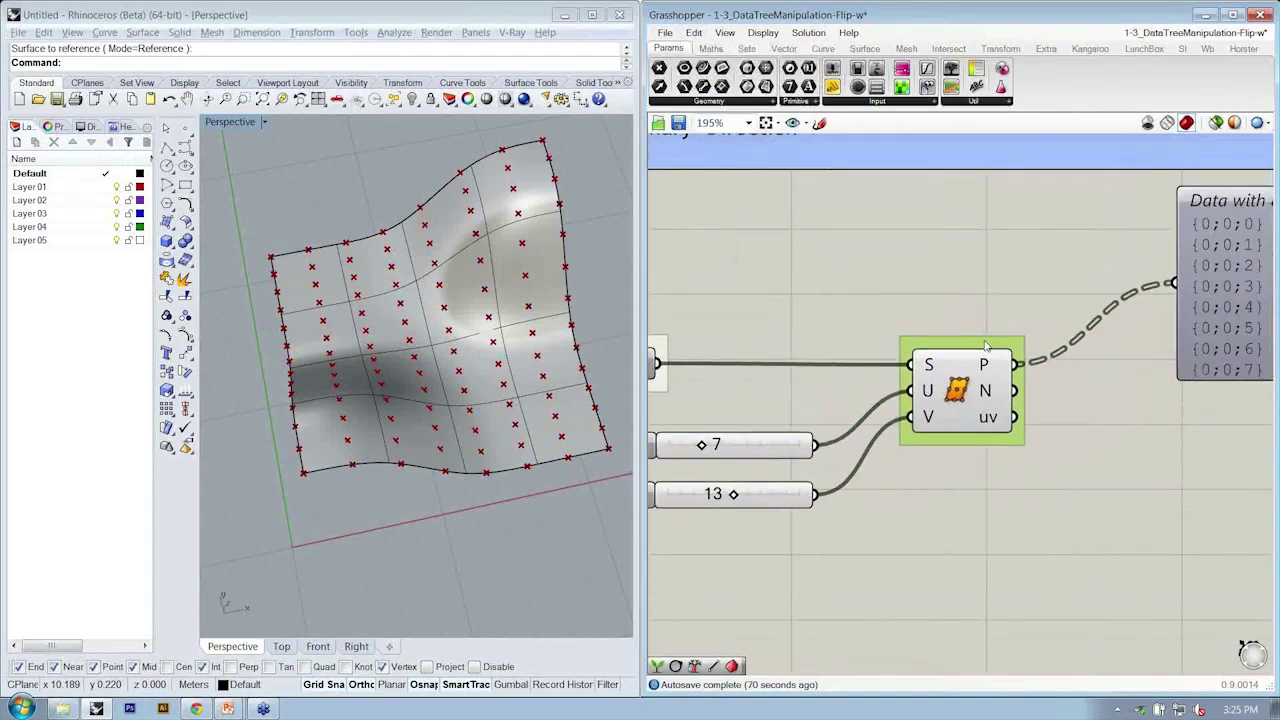
drag(984, 341, 985, 339)
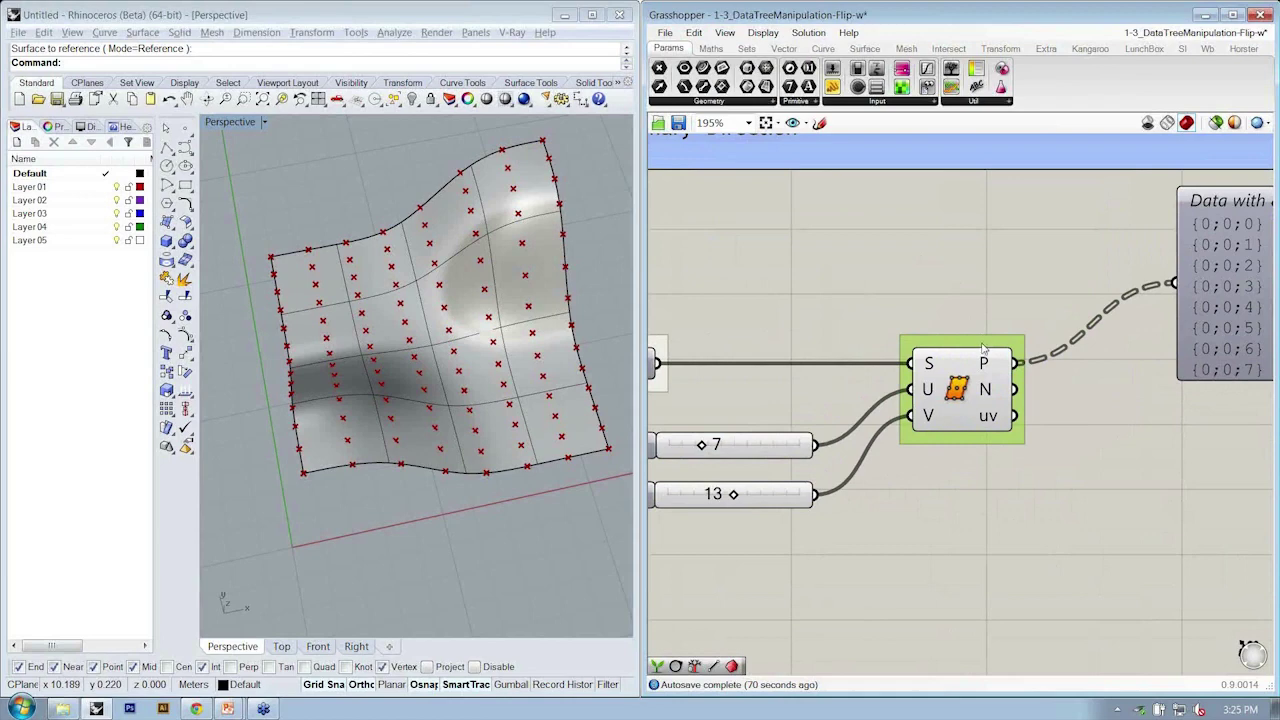
Name the group around the surface division component "Divide Surface".
right_click(983, 348)
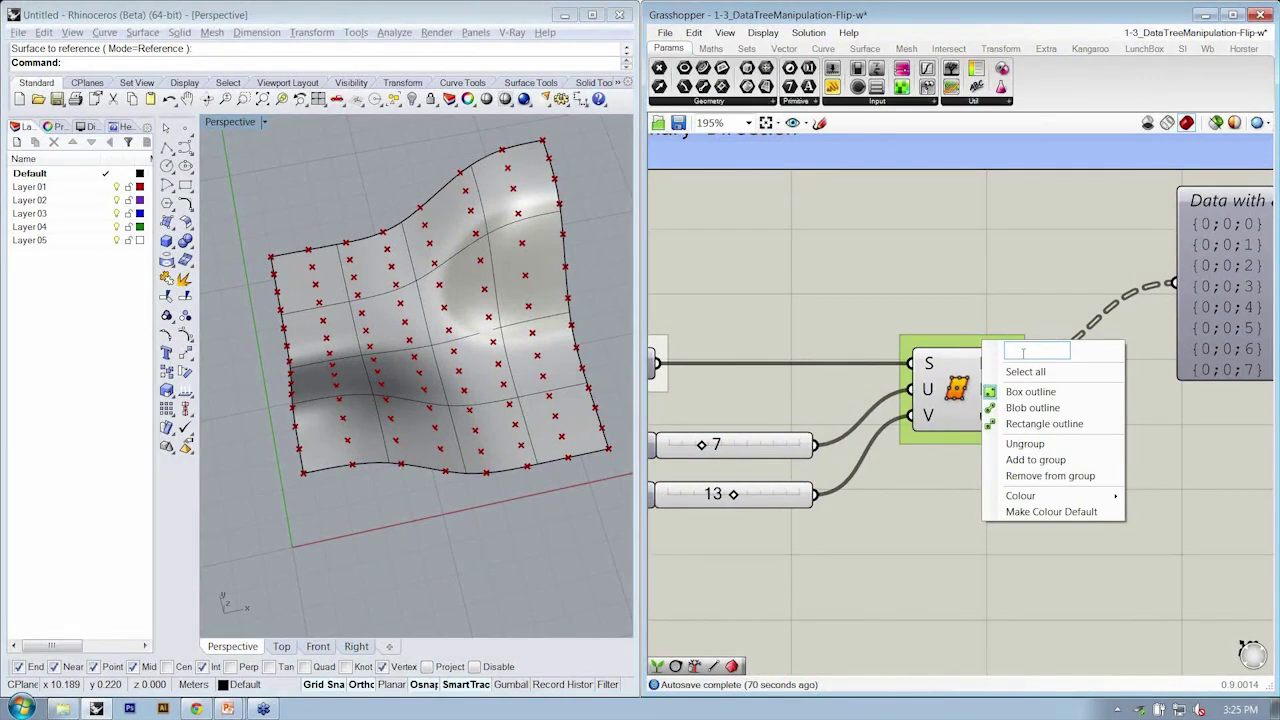
text(Div)
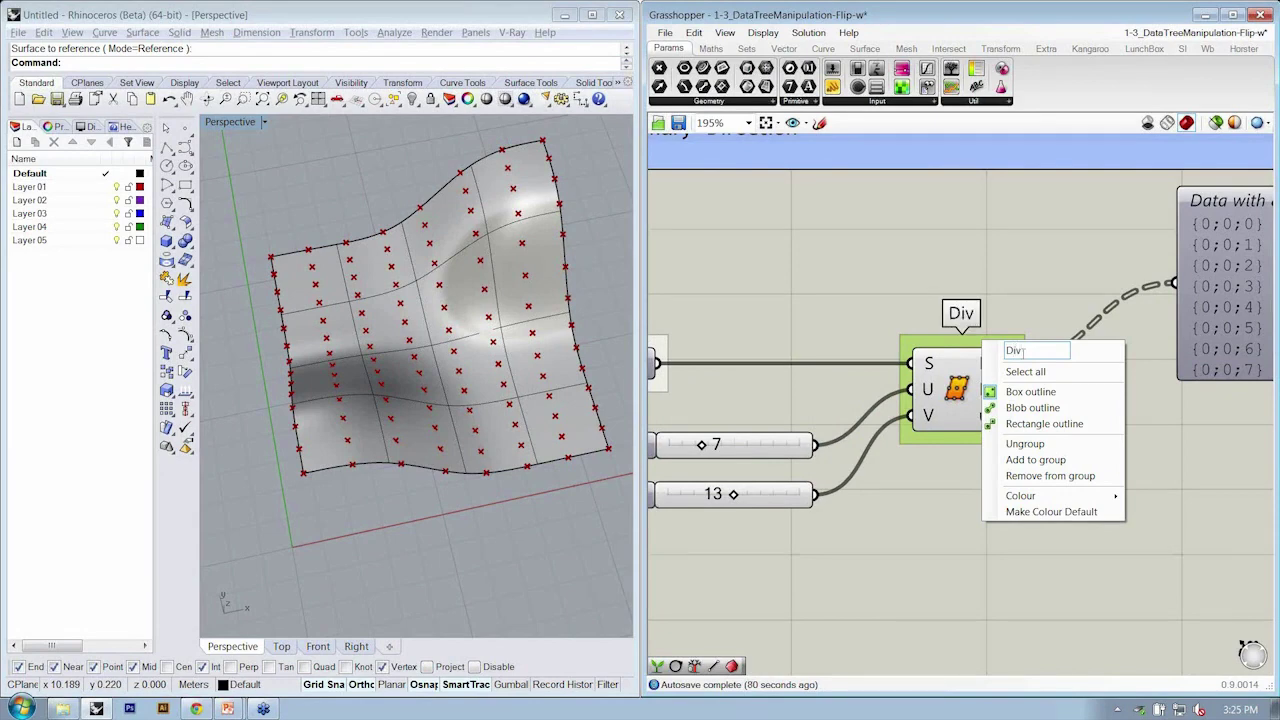
text(ide Surface)
key(Return)
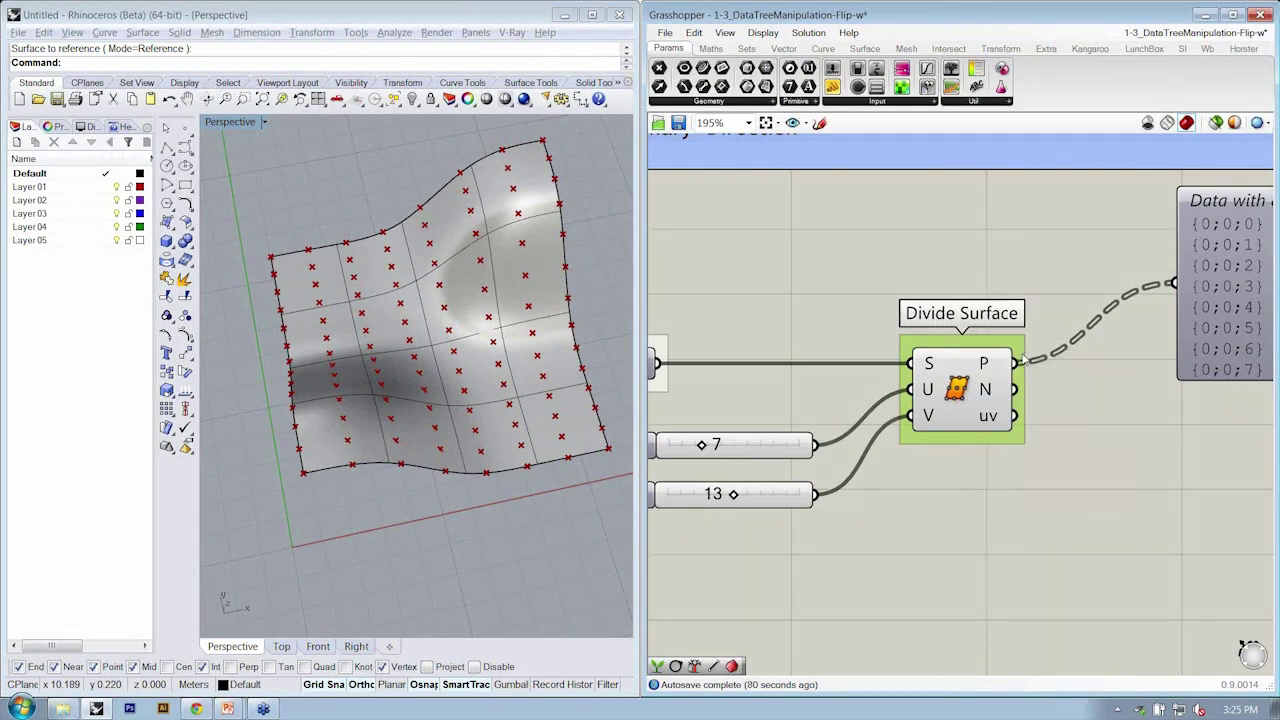
right_drag(1023, 511, 1032, 510)
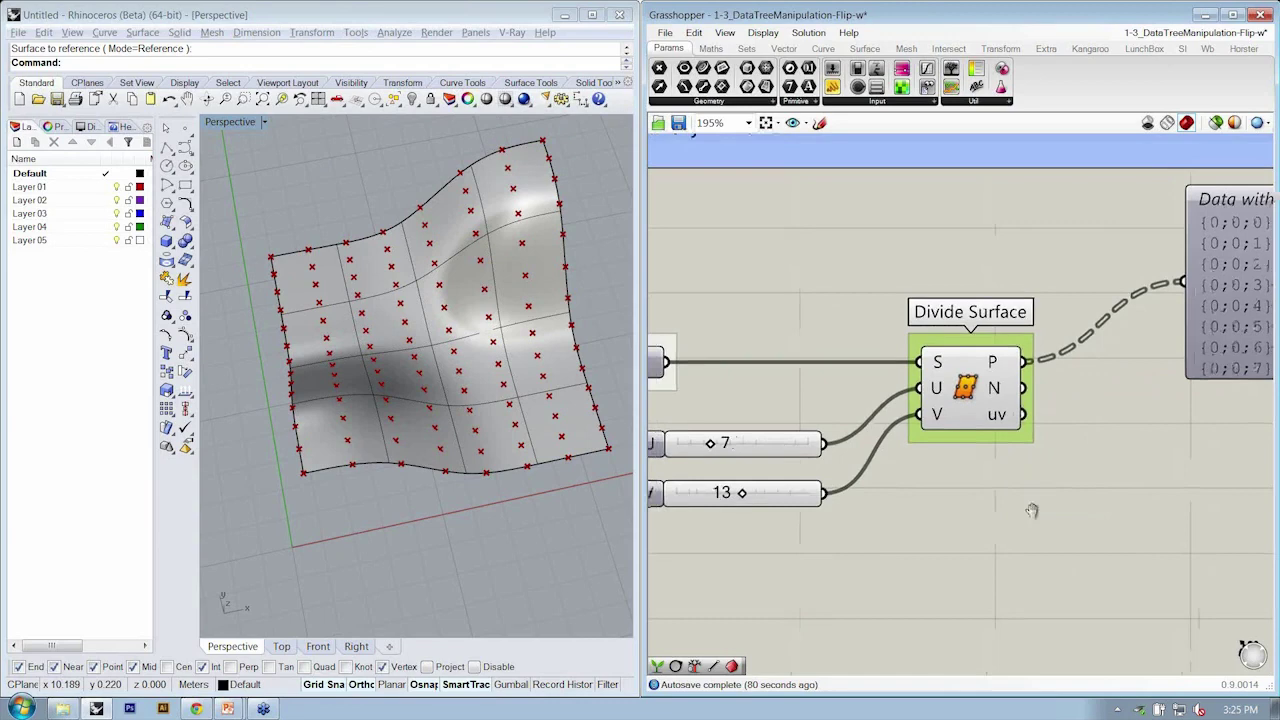
scroll(1032, 510, down, 1)
scroll(975, 400, down, 1)
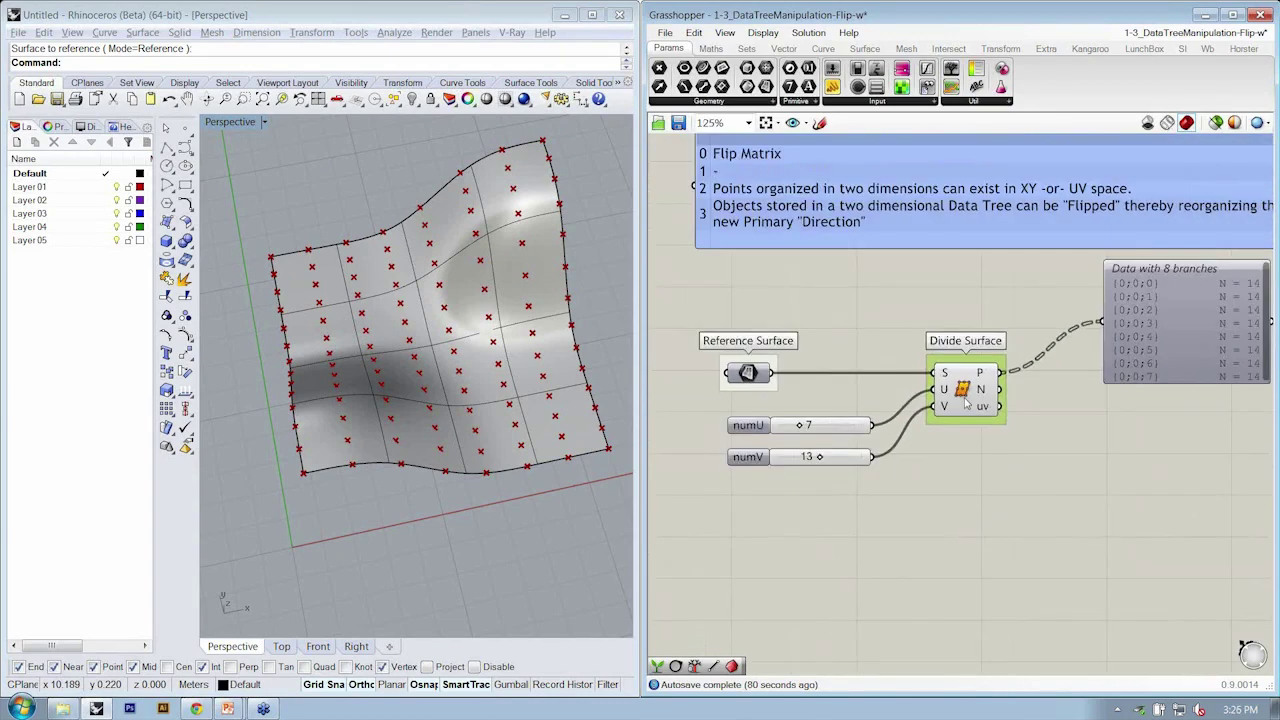
right_drag(965, 401, 1010, 397)
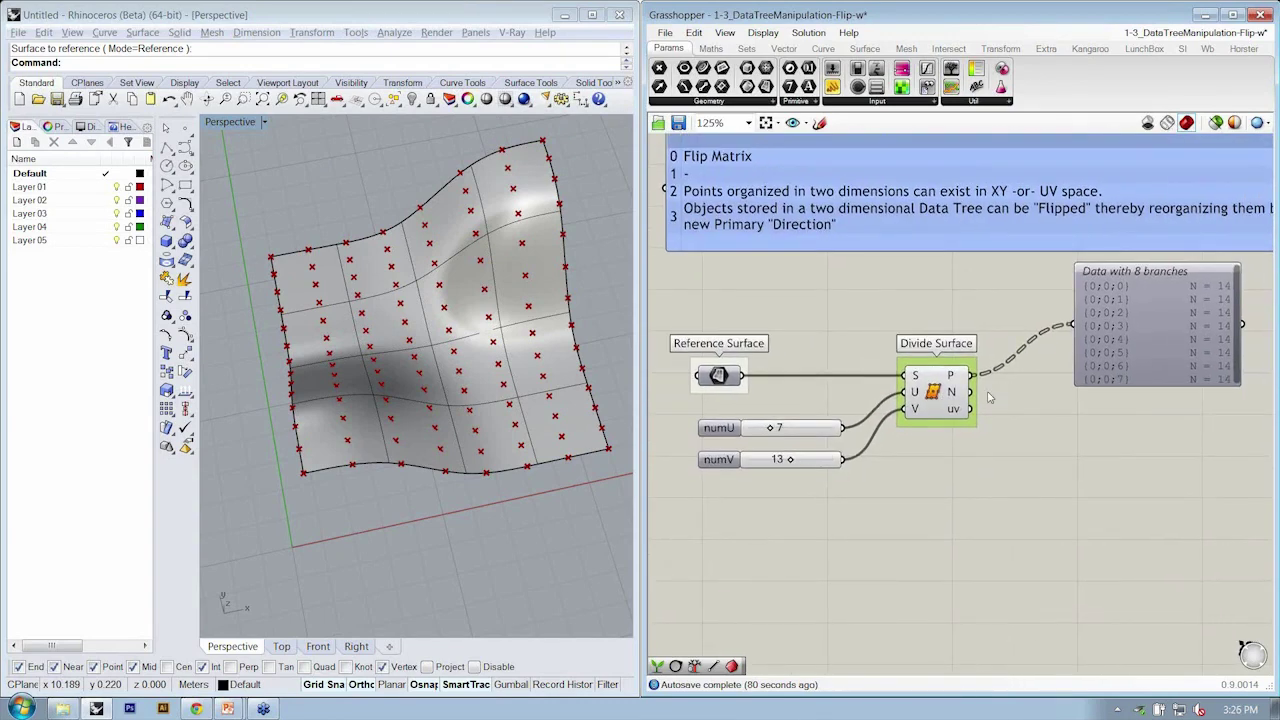
Add an Interpolate curve component below the data panel and feed its V input from the P output of Divide Surface.
right_drag(474, 446, 457, 485)
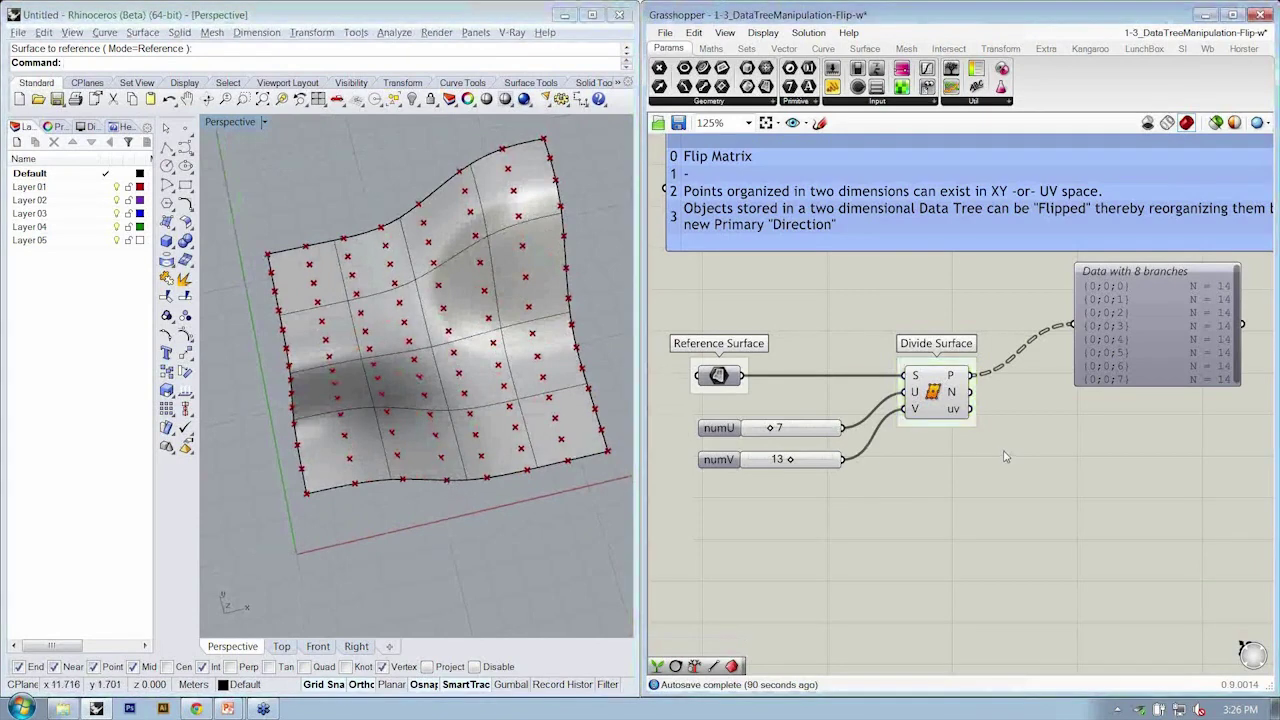
right_drag(1050, 457, 1032, 439)
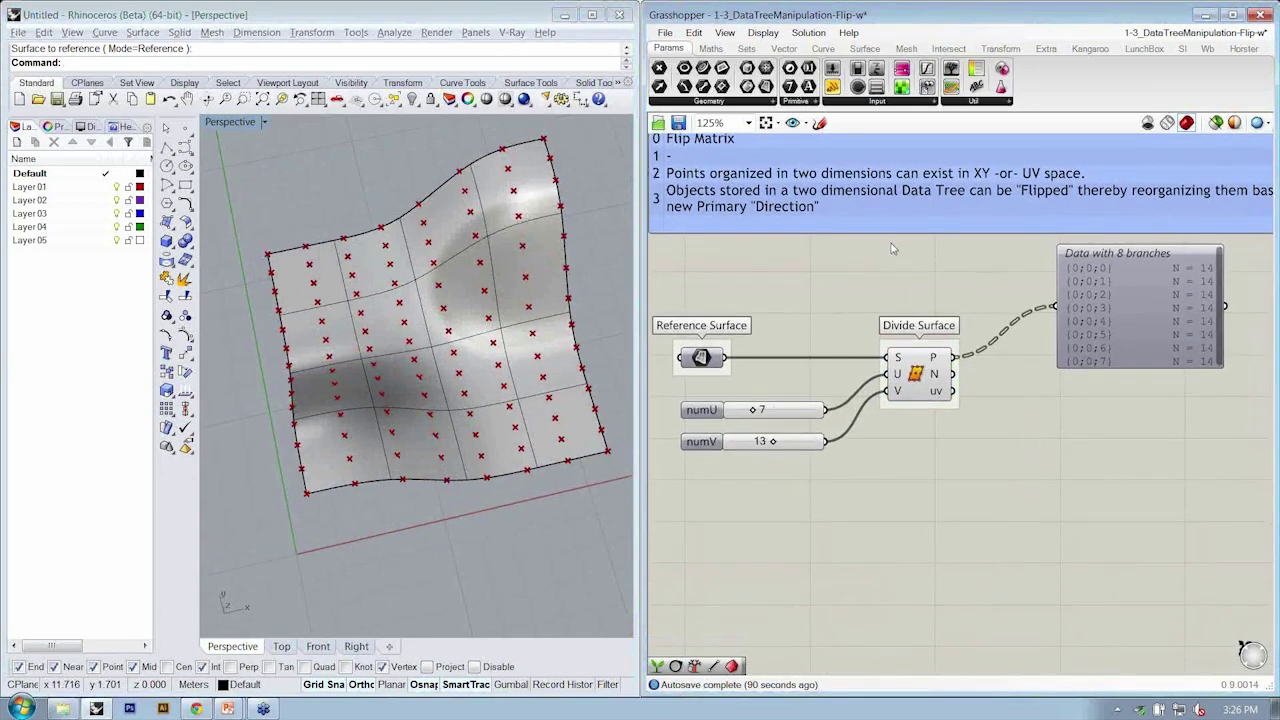
click(826, 49)
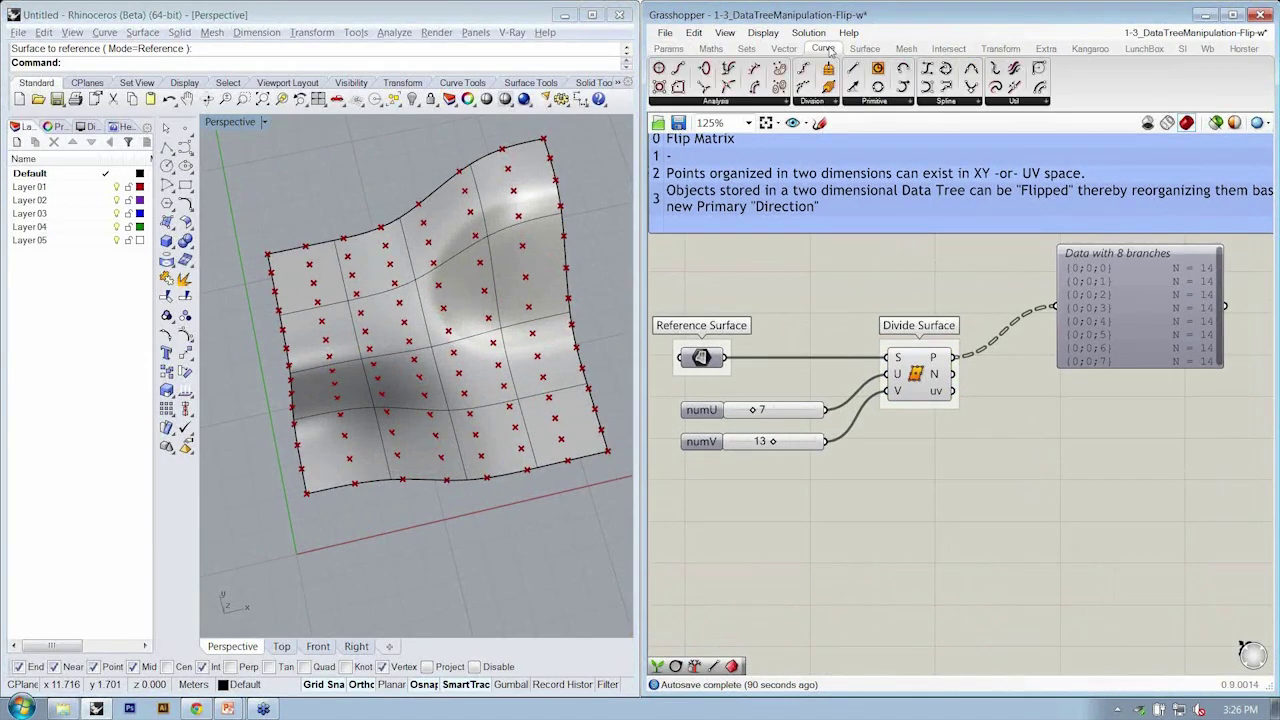
click(966, 102)
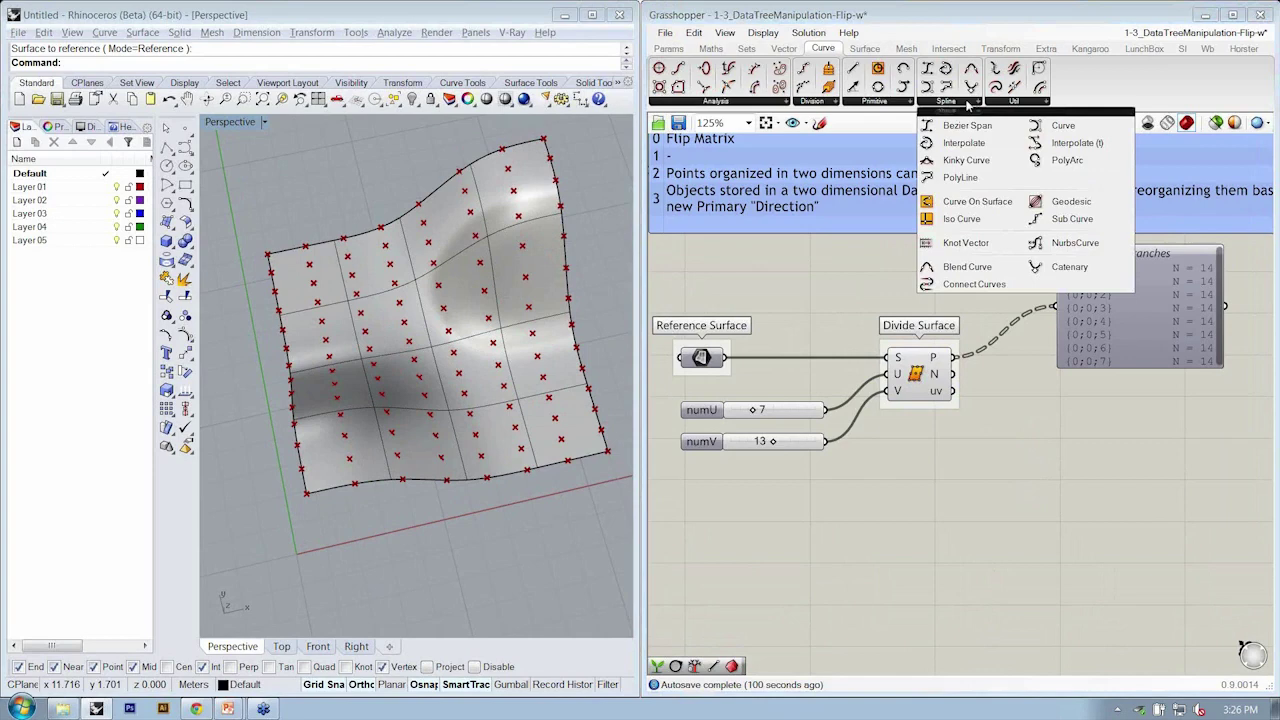
click(963, 143)
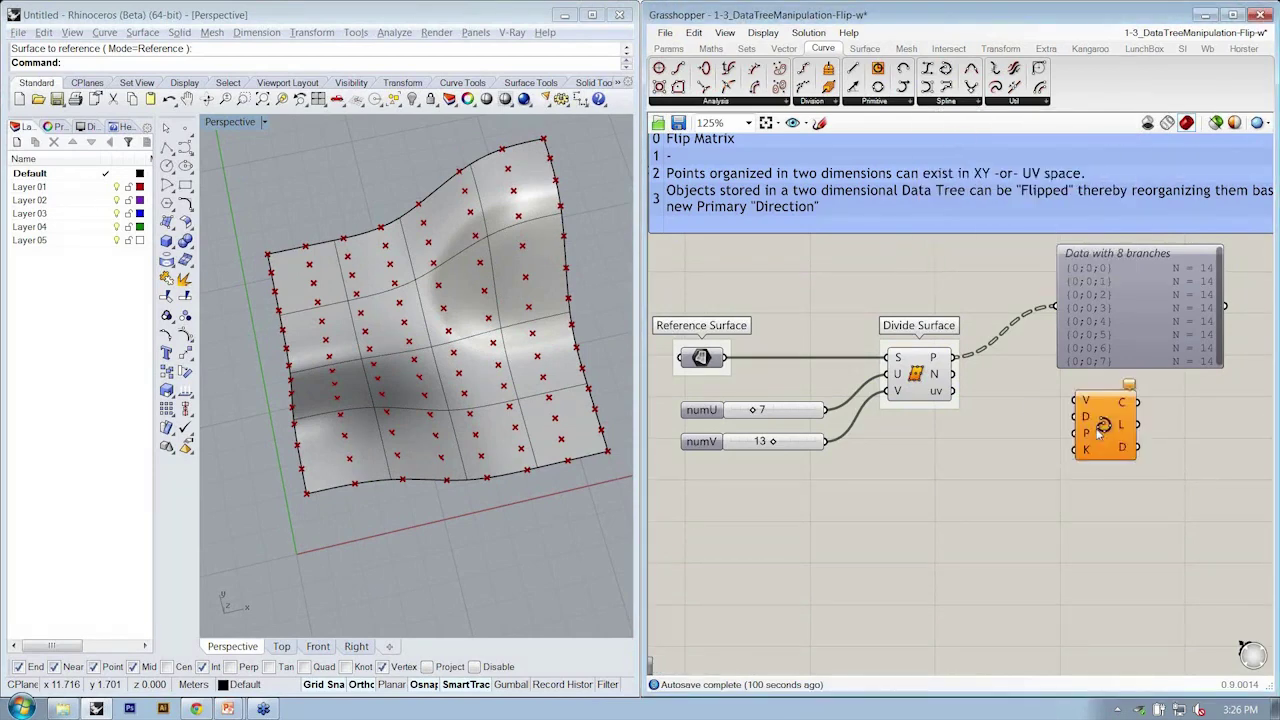
click(1113, 430)
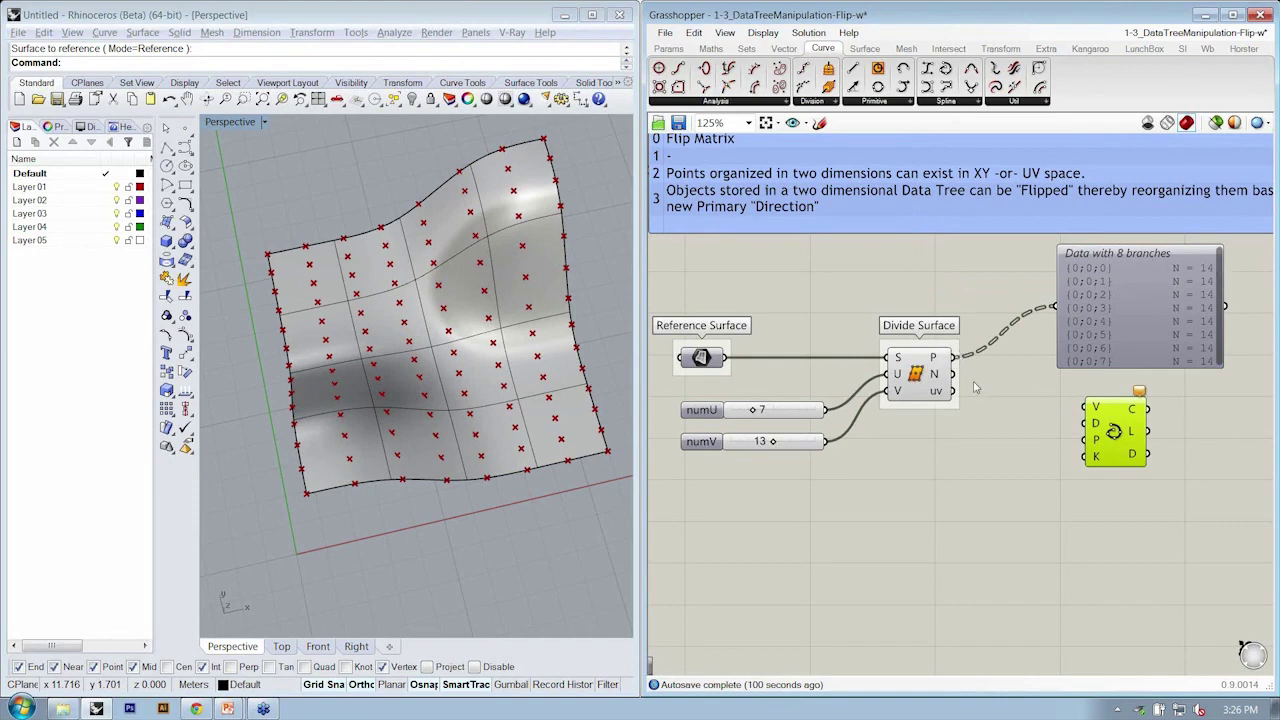
drag(953, 357, 1088, 407)
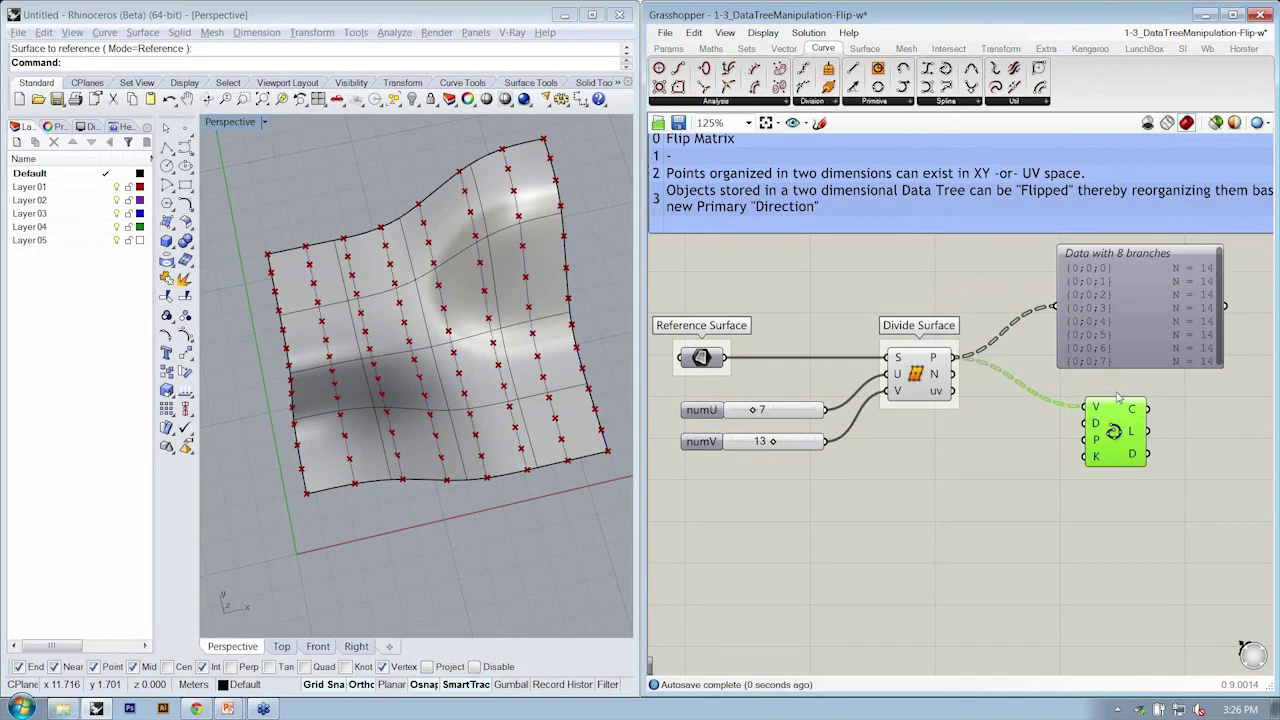
Hide the undulating reference surface in Rhino and inspect the interpolated curves running through the point grid.
right_drag(436, 337, 429, 443)
click(471, 335)
key(ctrl+h)
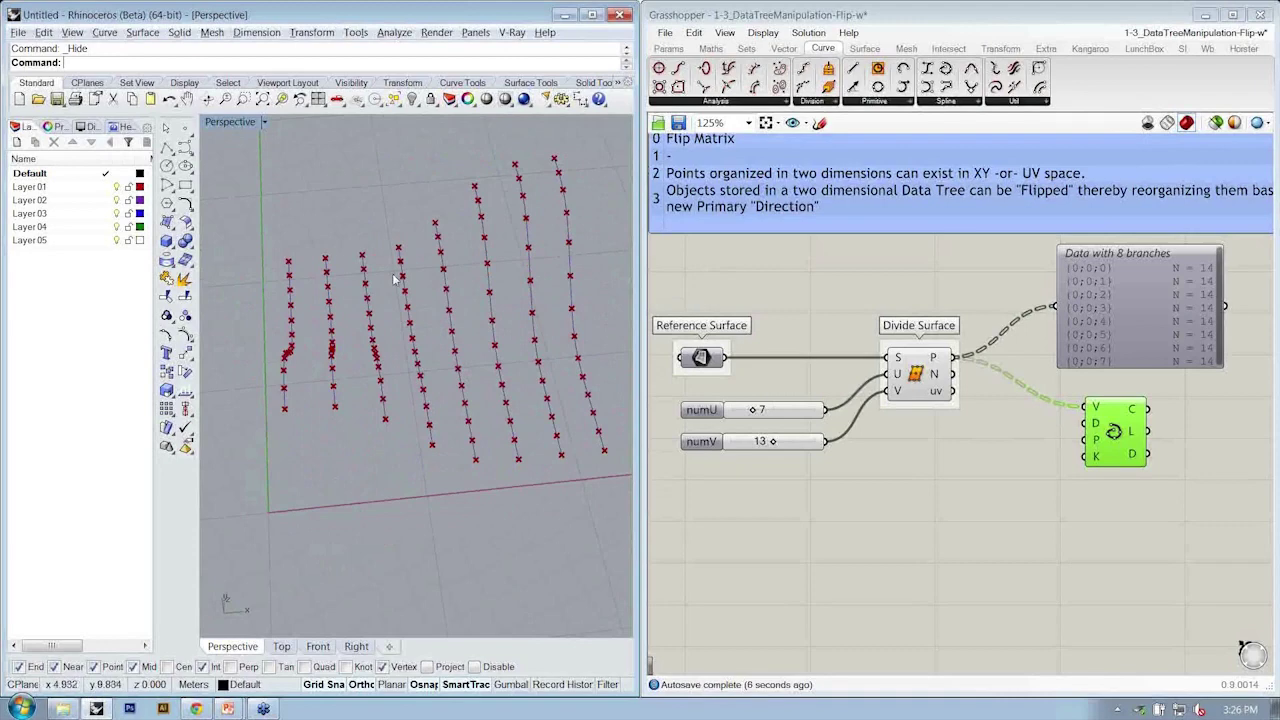
right_drag(395, 245, 290, 340)
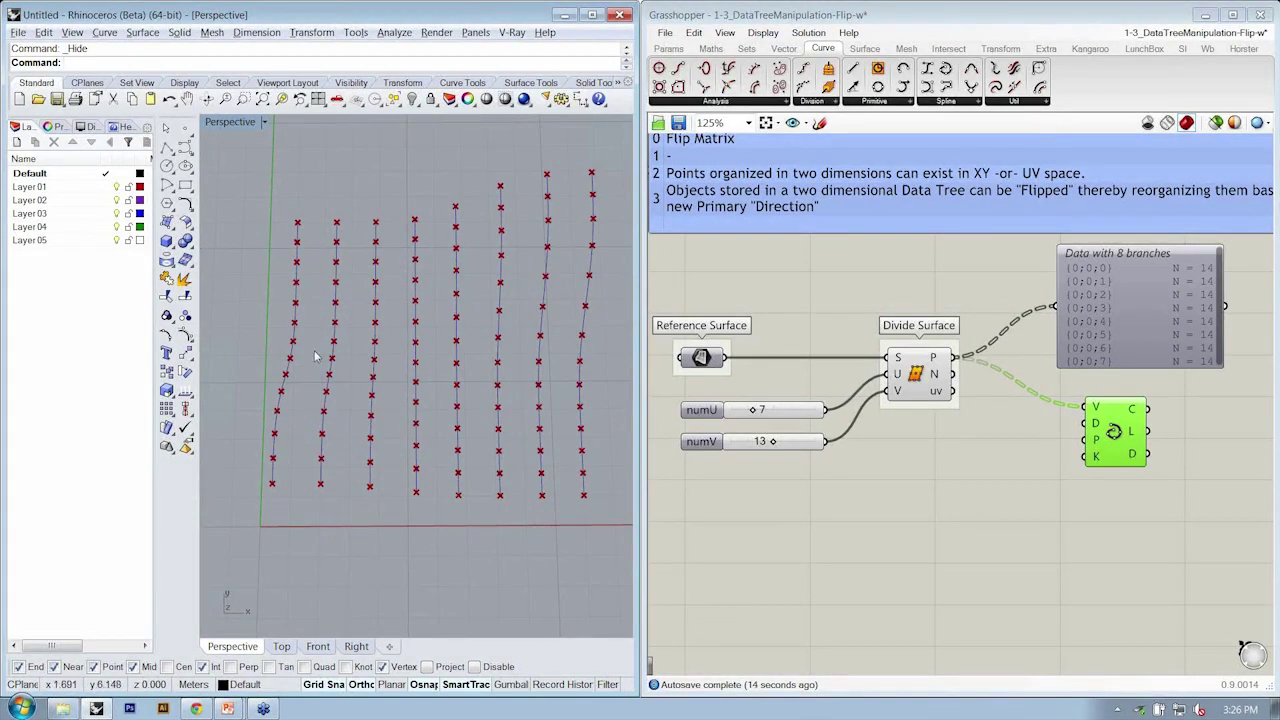
right_drag(297, 245, 494, 534)
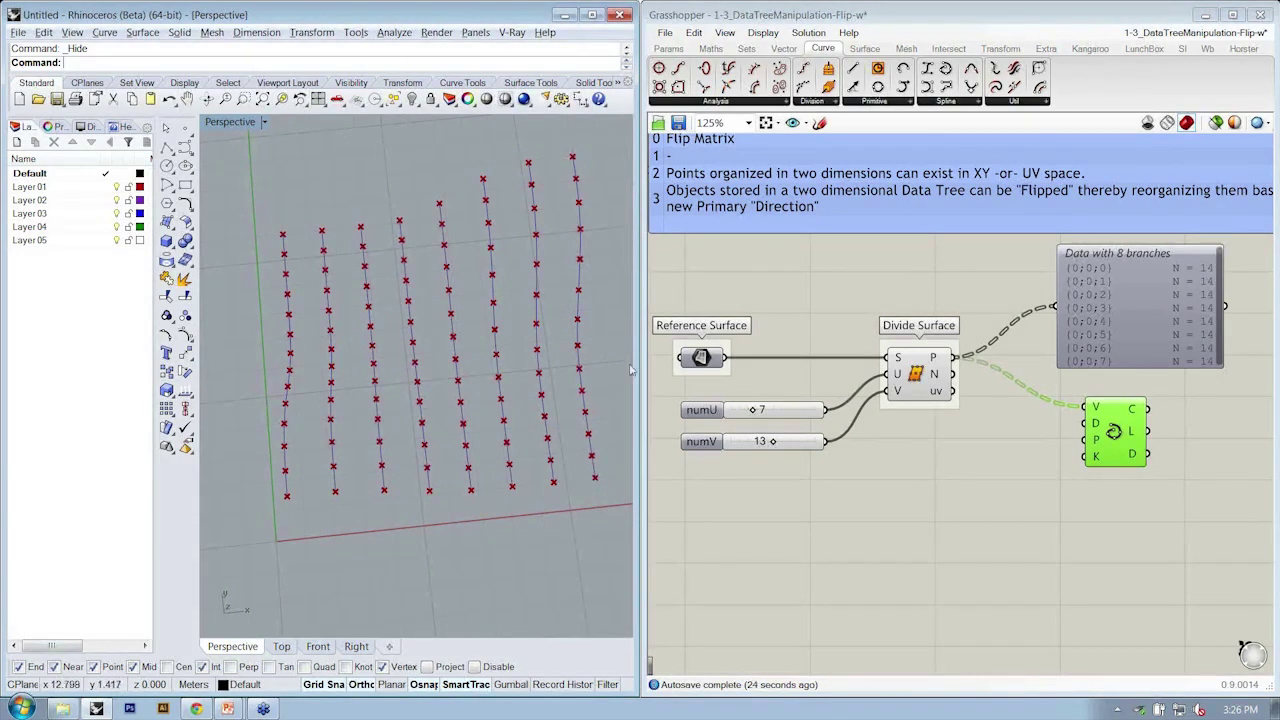
Reposition the Interpolate component under the data panel's far edge and raise the panel slightly to clear it.
drag(1101, 405, 1078, 390)
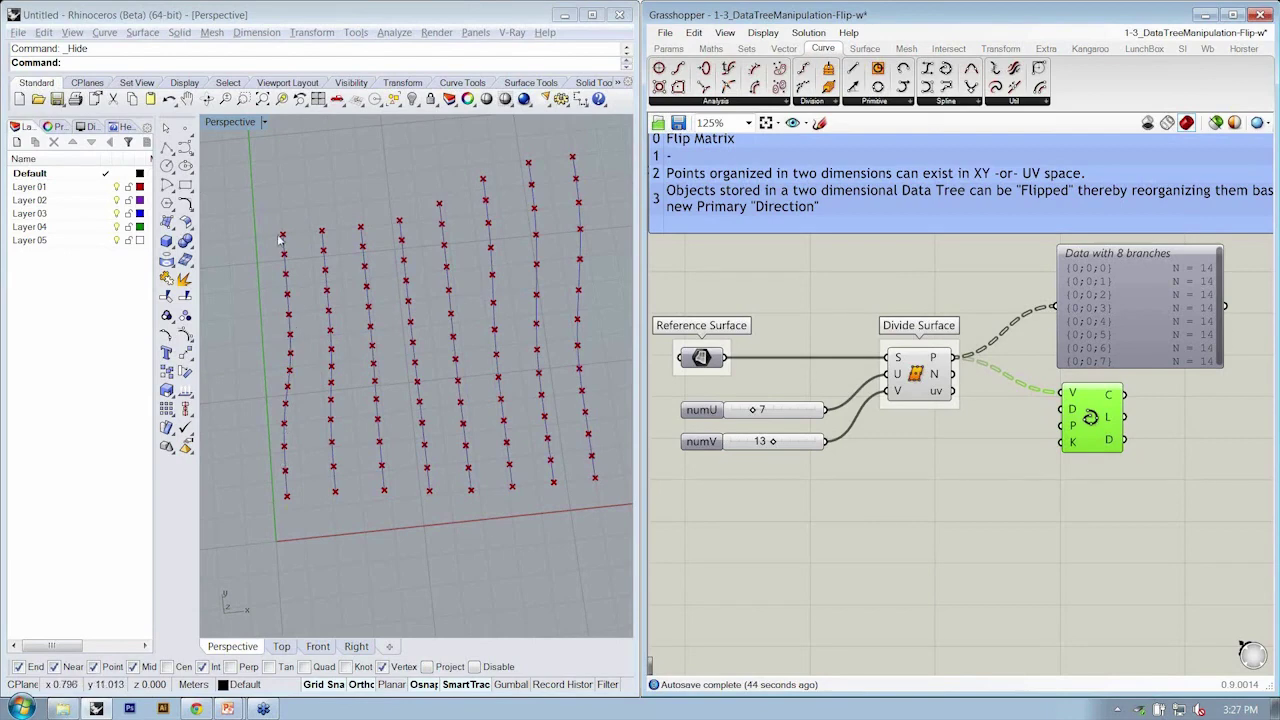
mouse_move(1072, 393)
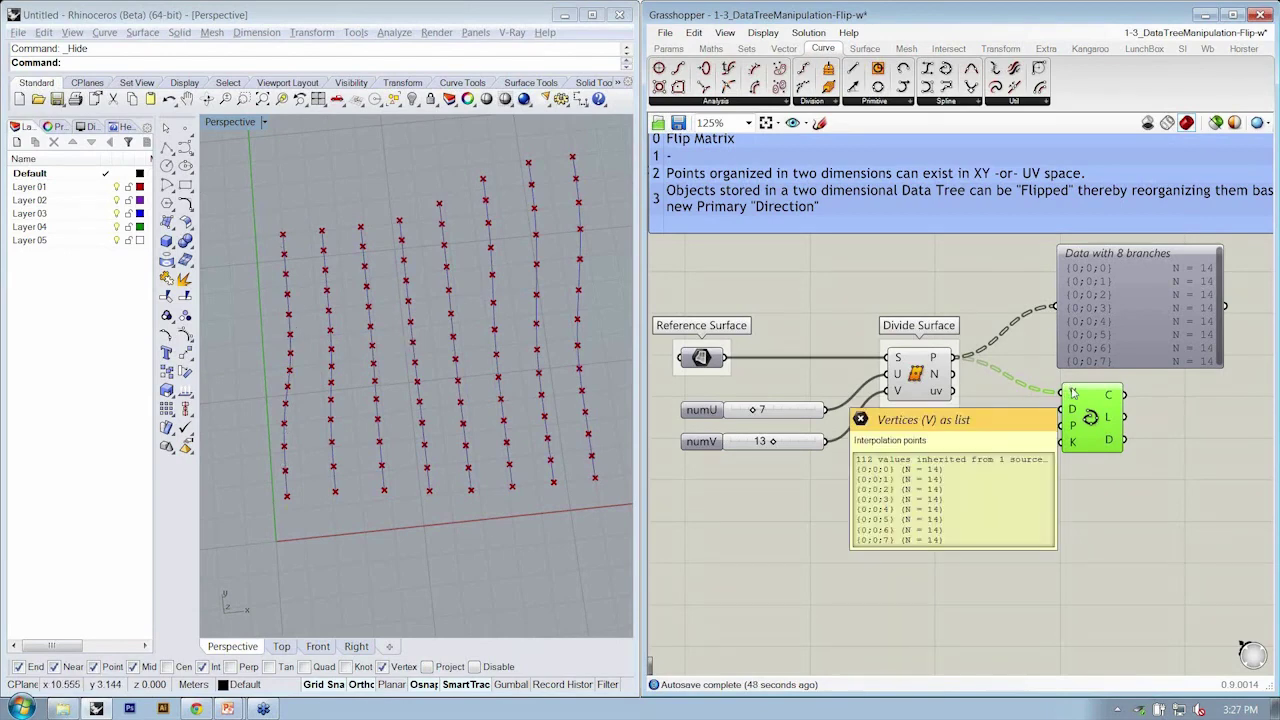
right_drag(1092, 426, 881, 402)
drag(881, 402, 915, 399)
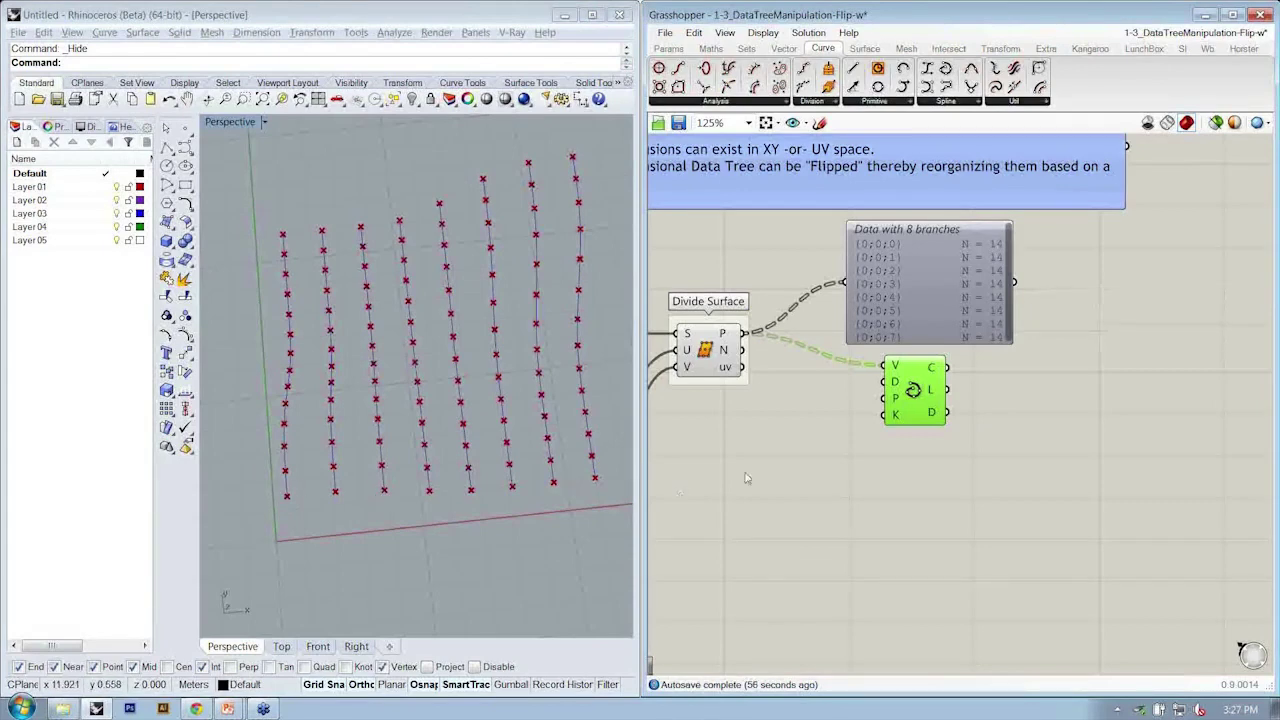
drag(926, 392, 989, 392)
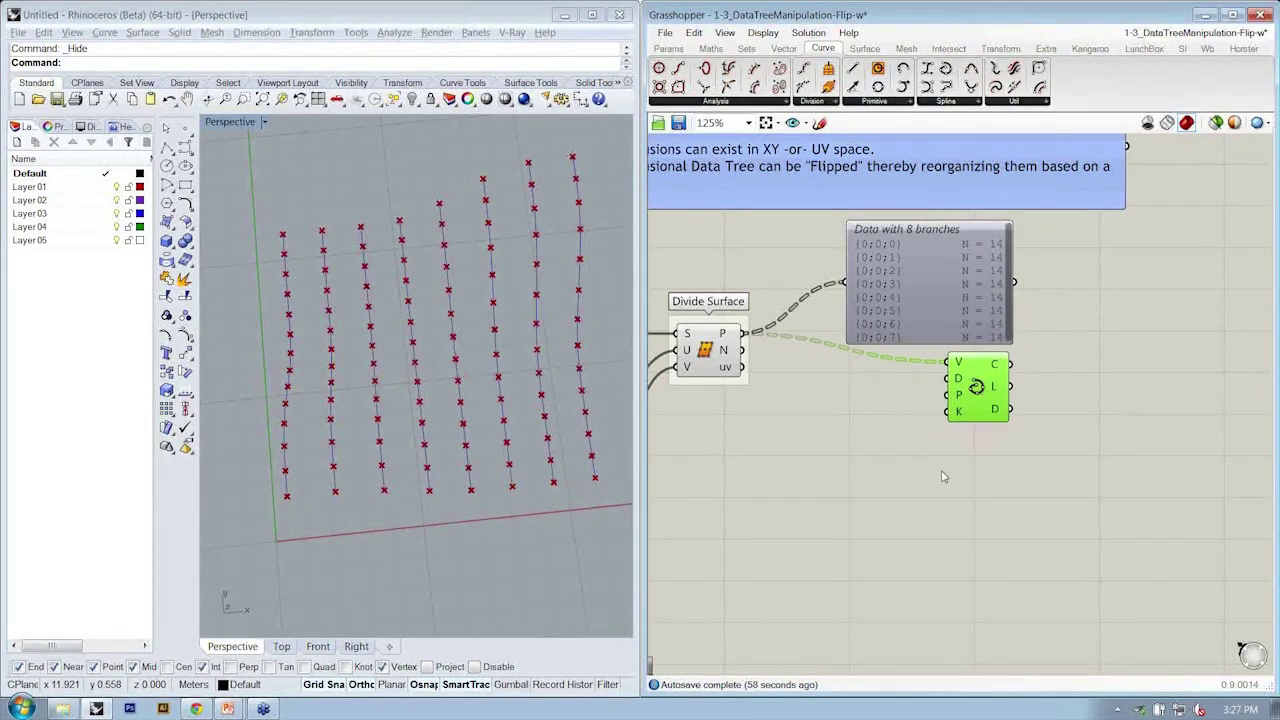
scroll(877, 258, up, 3)
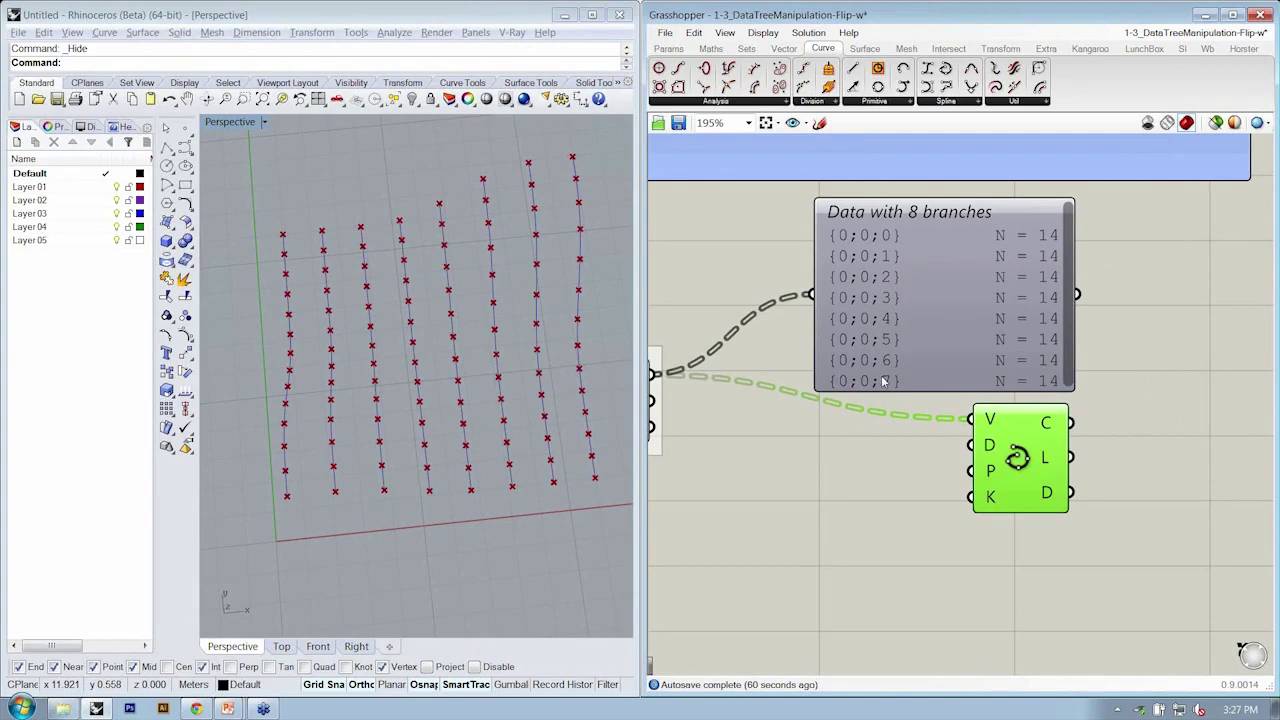
drag(902, 376, 900, 370)
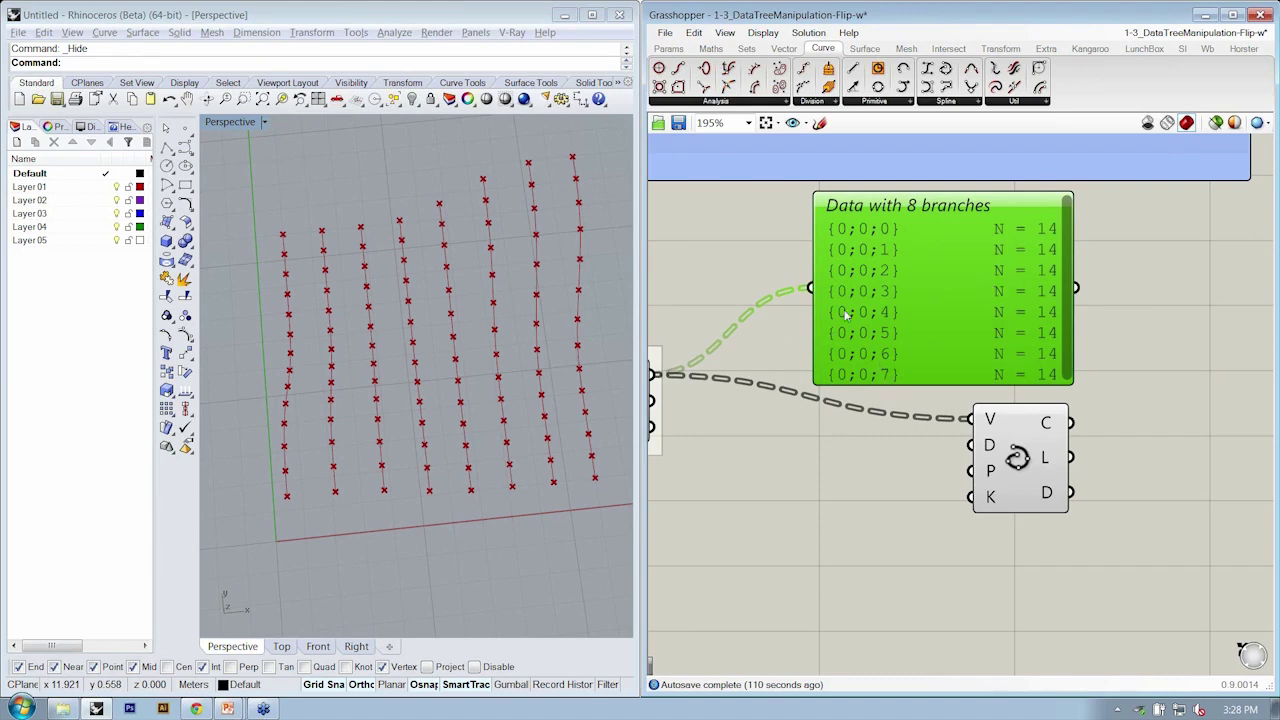
mouse_move(886, 229)
mouse_down()
mouse_move(887, 266)
mouse_move(889, 218)
mouse_up()
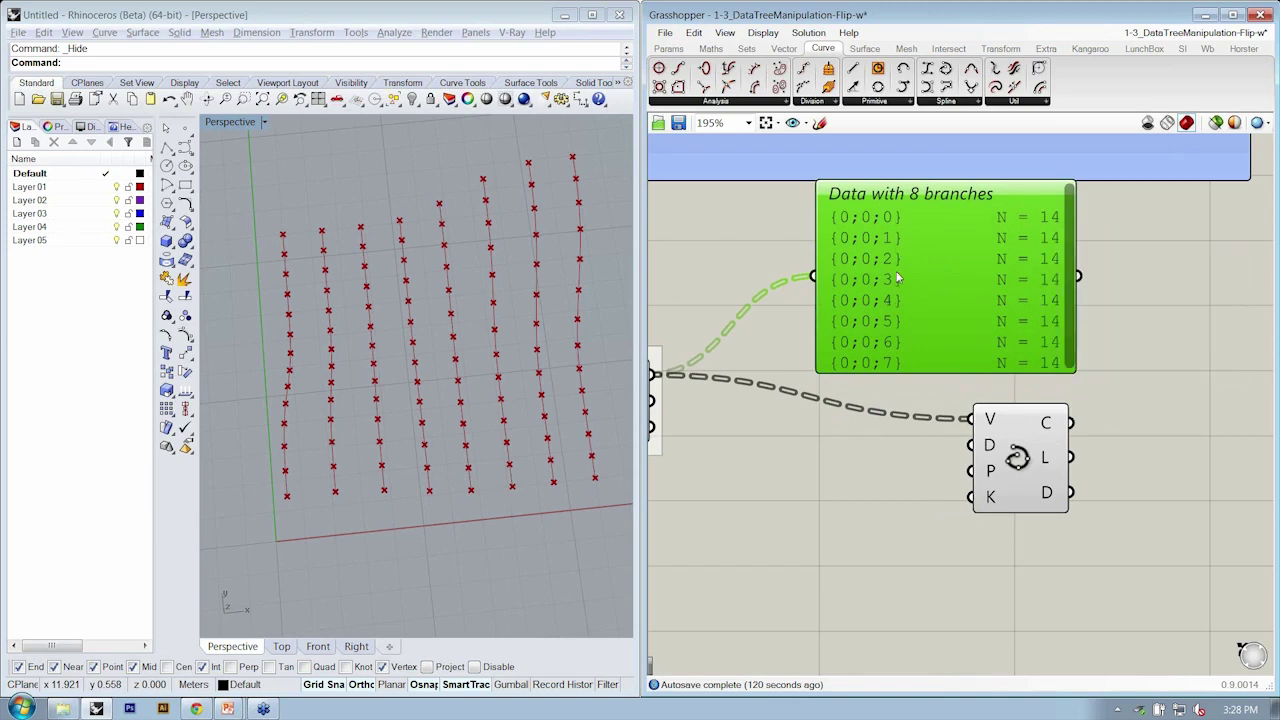
Insert a Flip Matrix component between the P output of Divide Surface and the V input of Interpolate, replacing the direct wire.
right_drag(838, 297, 875, 289)
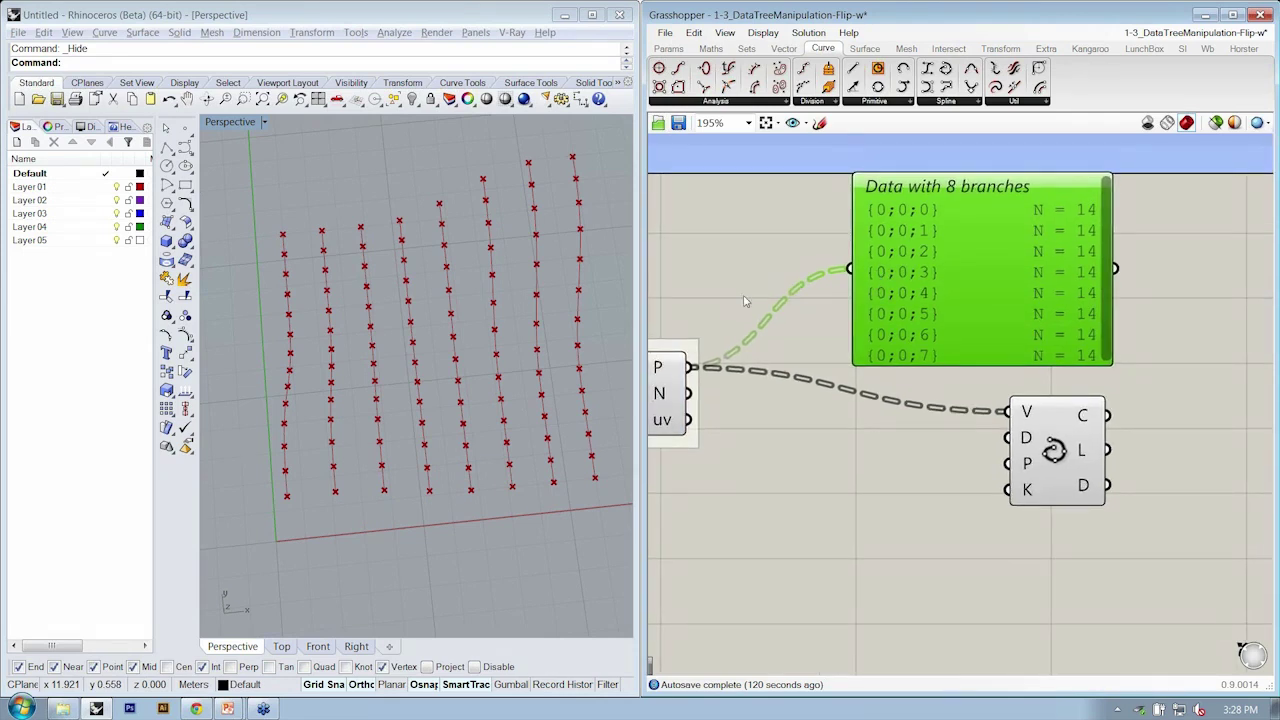
click(747, 50)
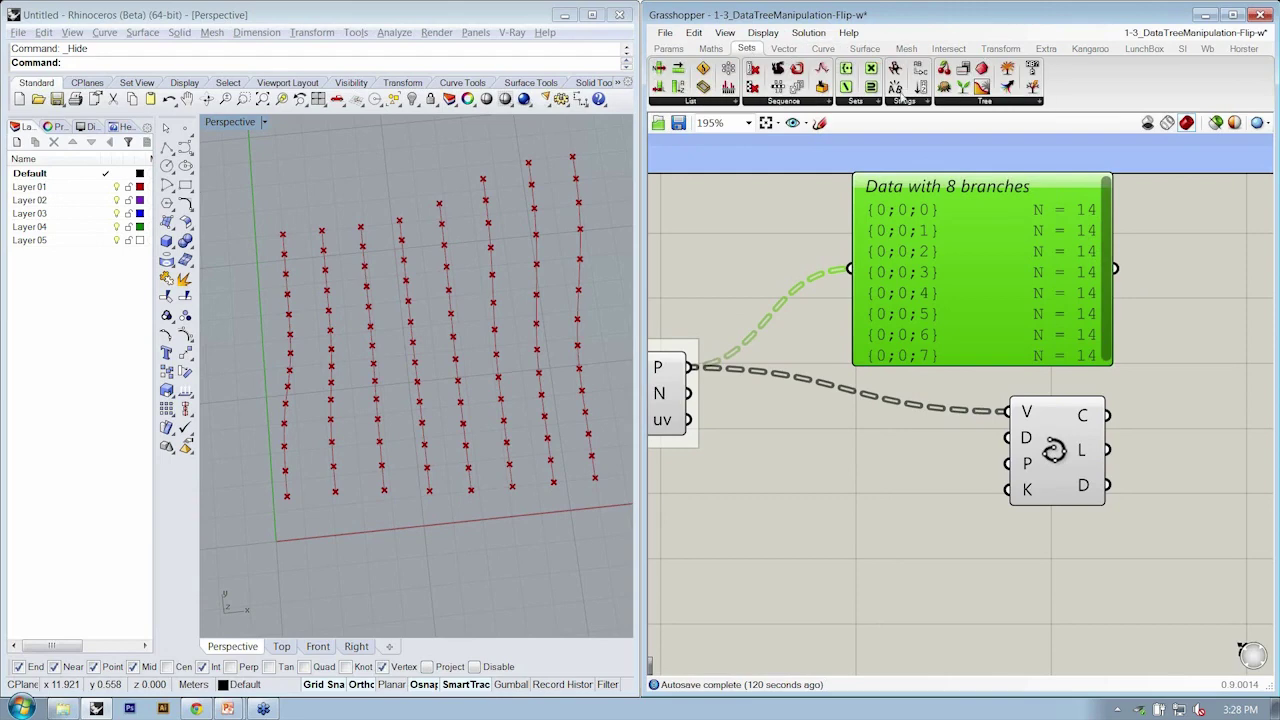
click(945, 101)
click(905, 462)
drag(688, 367, 884, 446)
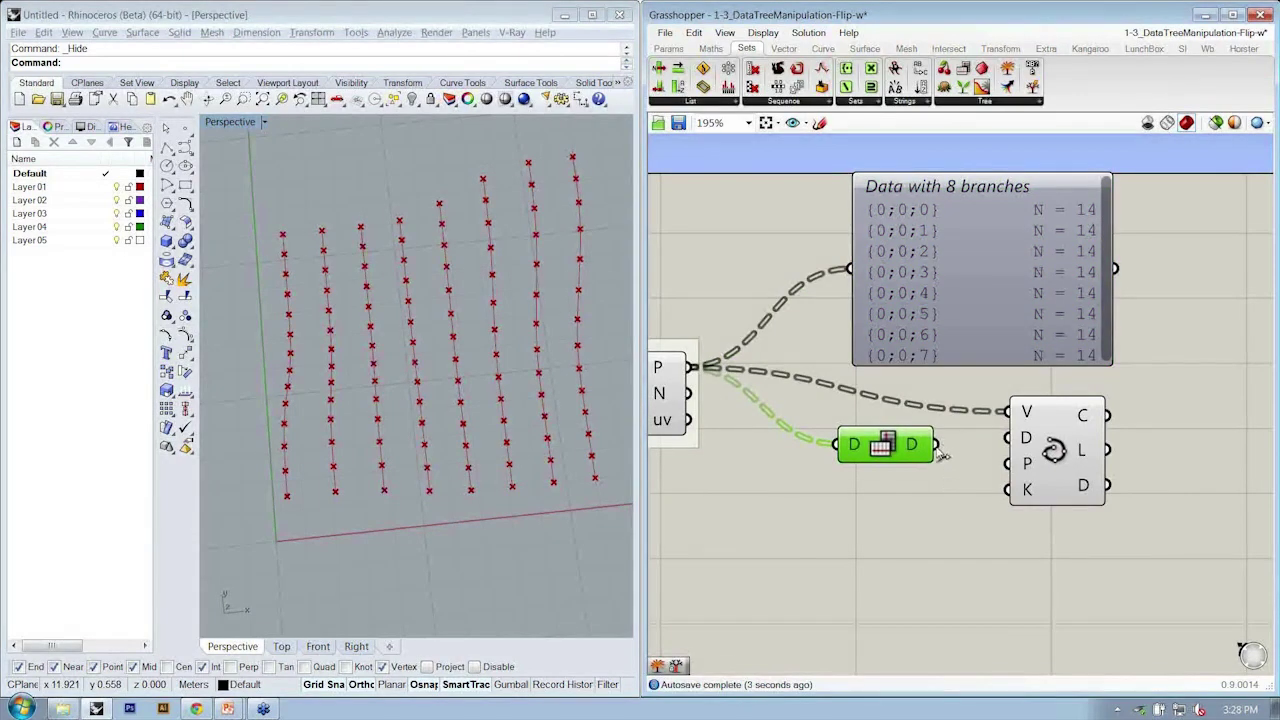
drag(936, 446, 1007, 412)
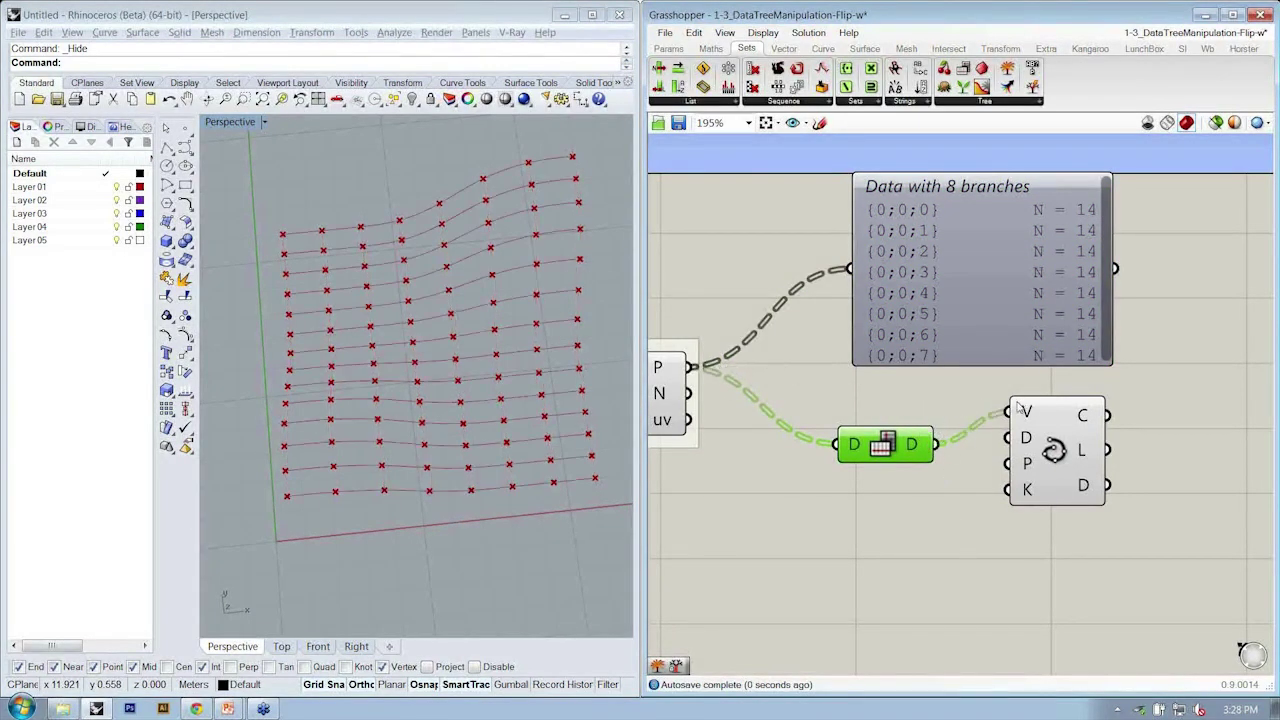
Feed the Flip Matrix output into the data panel, then shorten the panel and space it apart from the Flip Matrix component.
drag(914, 458, 852, 270)
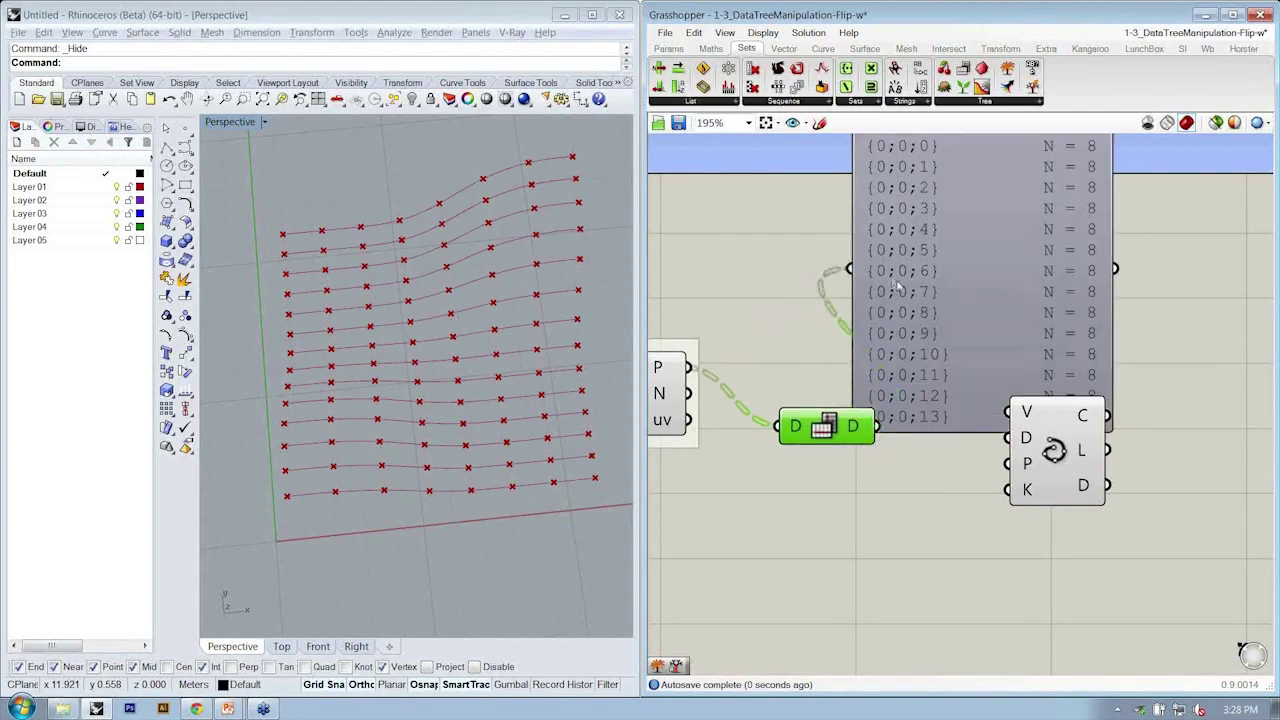
right_drag(932, 238, 938, 345)
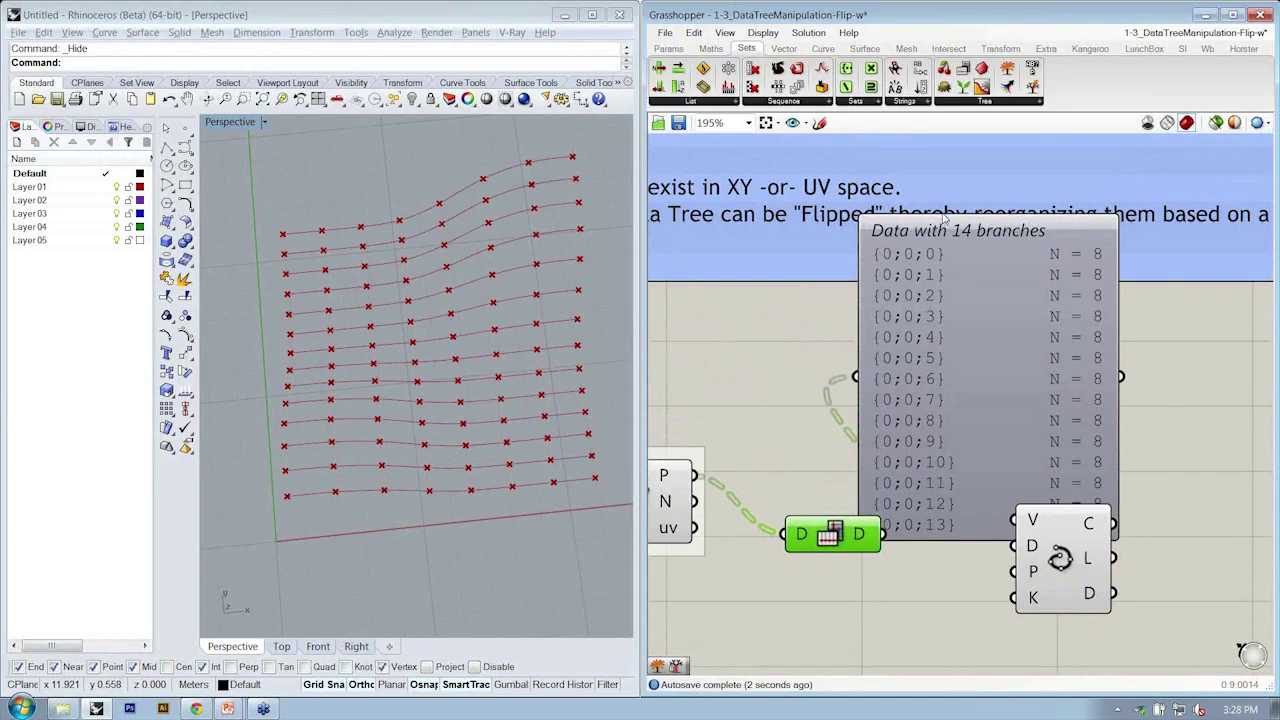
drag(942, 217, 943, 377)
drag(944, 454, 961, 398)
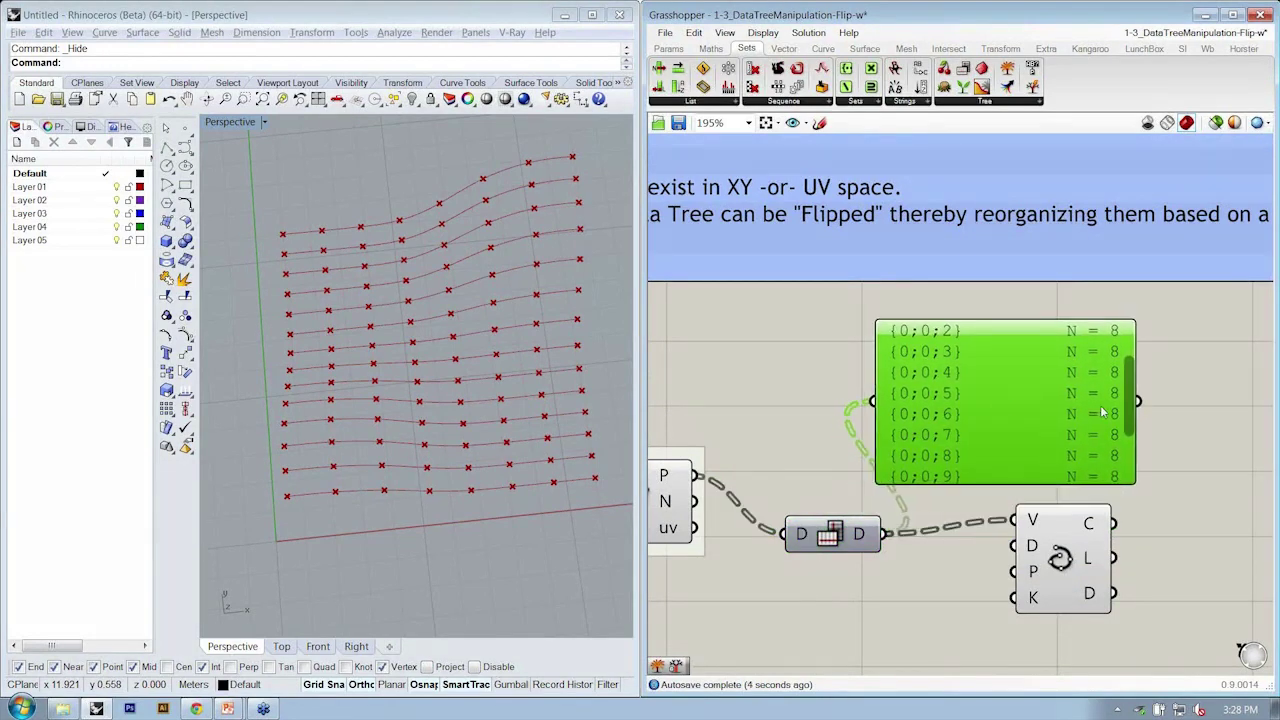
drag(1130, 403, 1129, 352)
drag(1046, 406, 1077, 399)
drag(830, 533, 799, 510)
Shift the data panel and Interpolate component further from Divide Surface, and align Flip Matrix level with its P output.
click(128, 470)
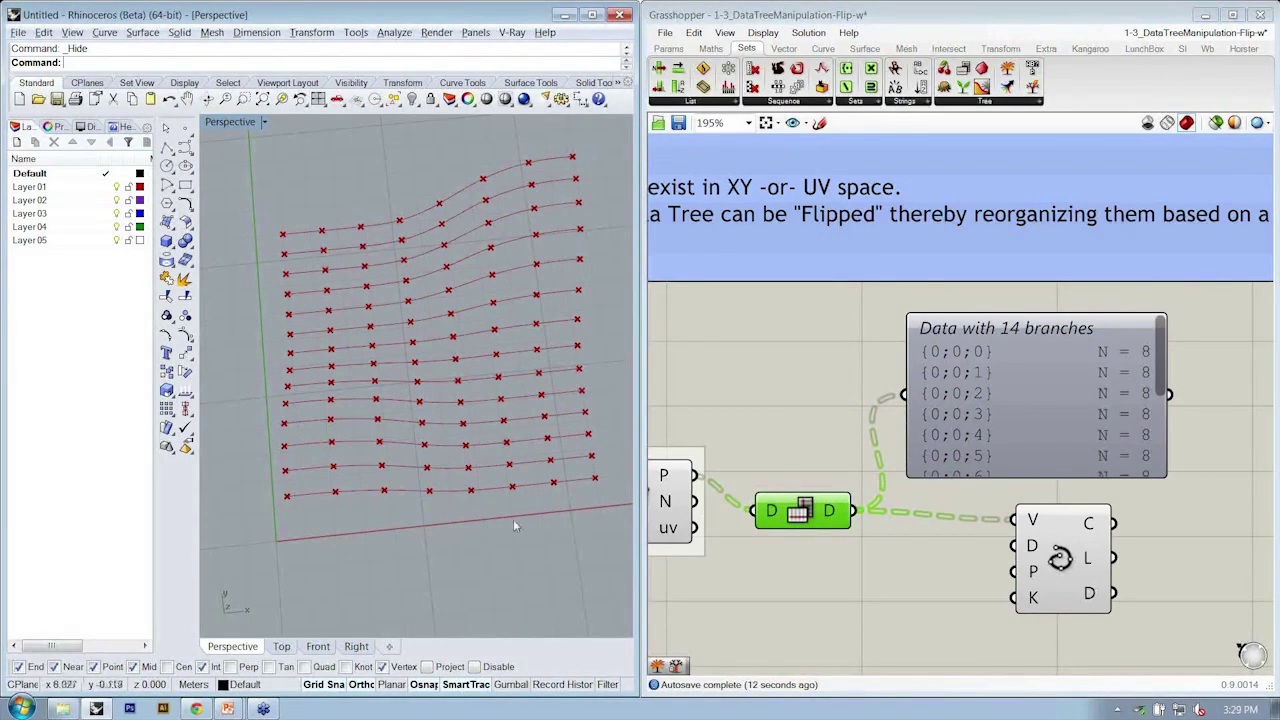
right_drag(600, 452, 460, 440)
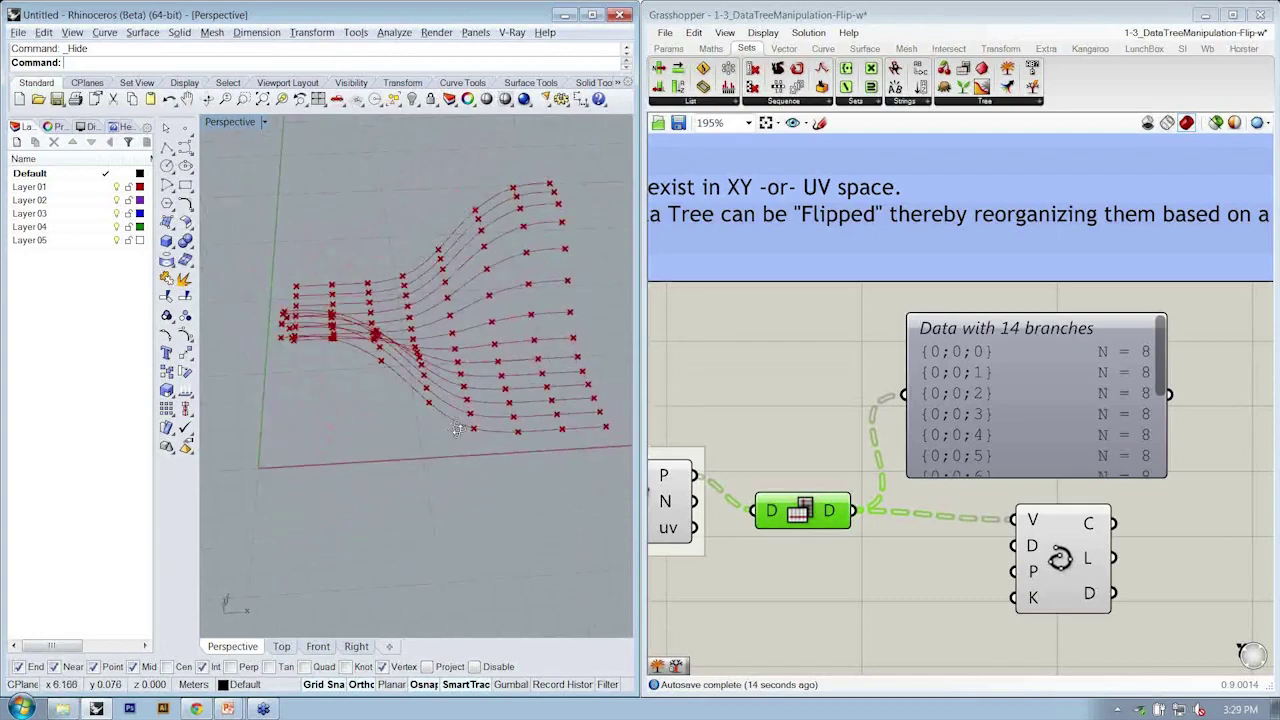
right_drag(980, 496, 995, 435)
right_drag(472, 290, 475, 355)
right_drag(1008, 540, 995, 514)
drag(1156, 607, 945, 384)
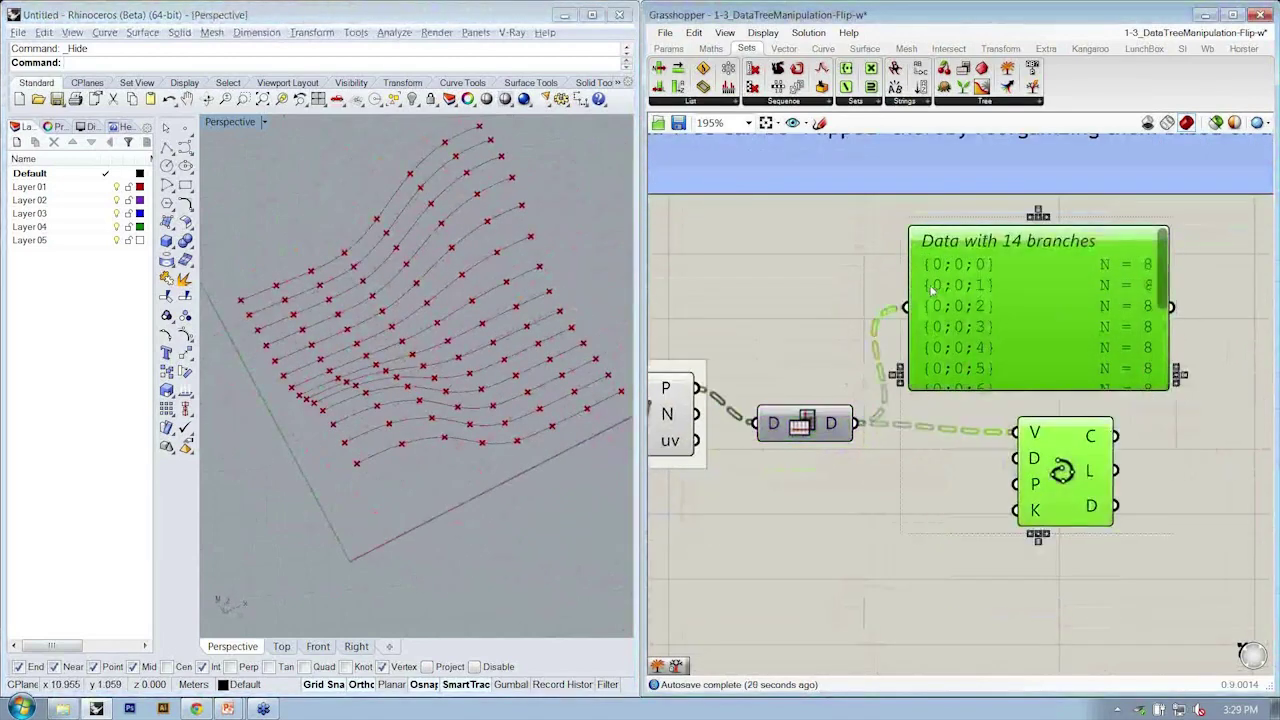
drag(931, 288, 1068, 311)
drag(788, 427, 853, 391)
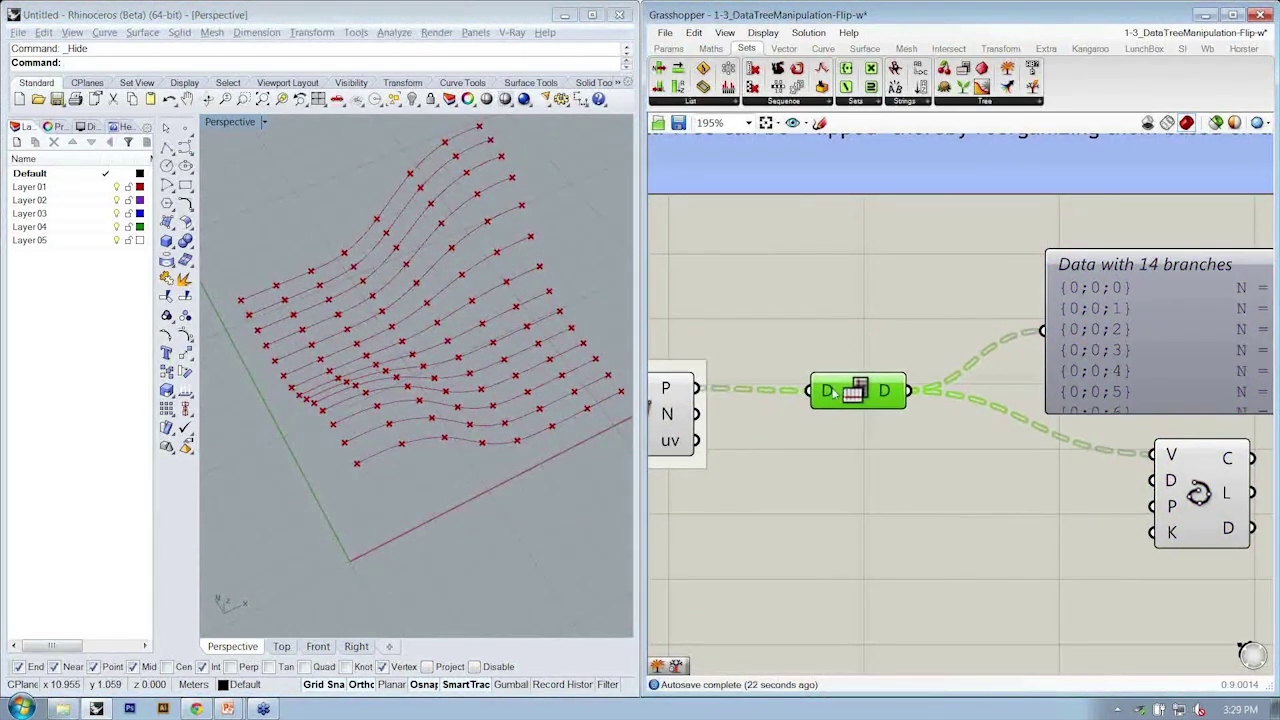
Add a Stream Filter component to the canvas below the Flip Matrix component.
right_drag(420, 392, 437, 398)
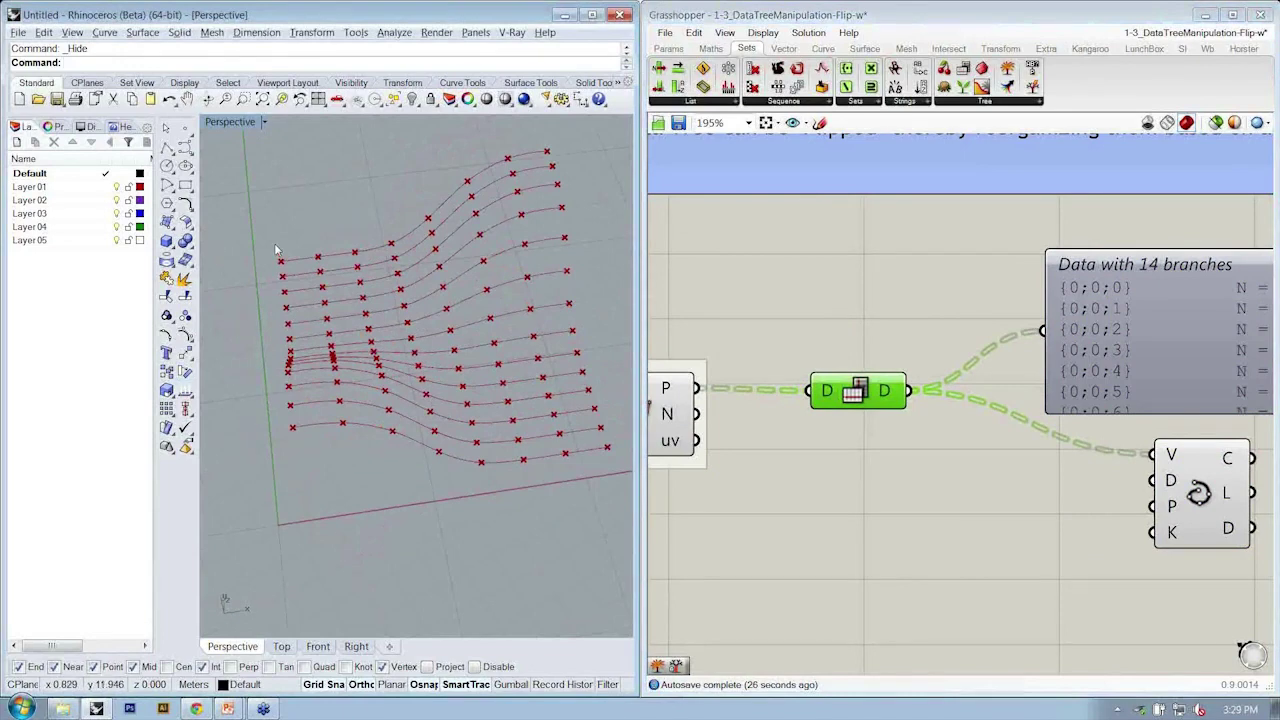
right_drag(792, 460, 916, 474)
click(916, 474)
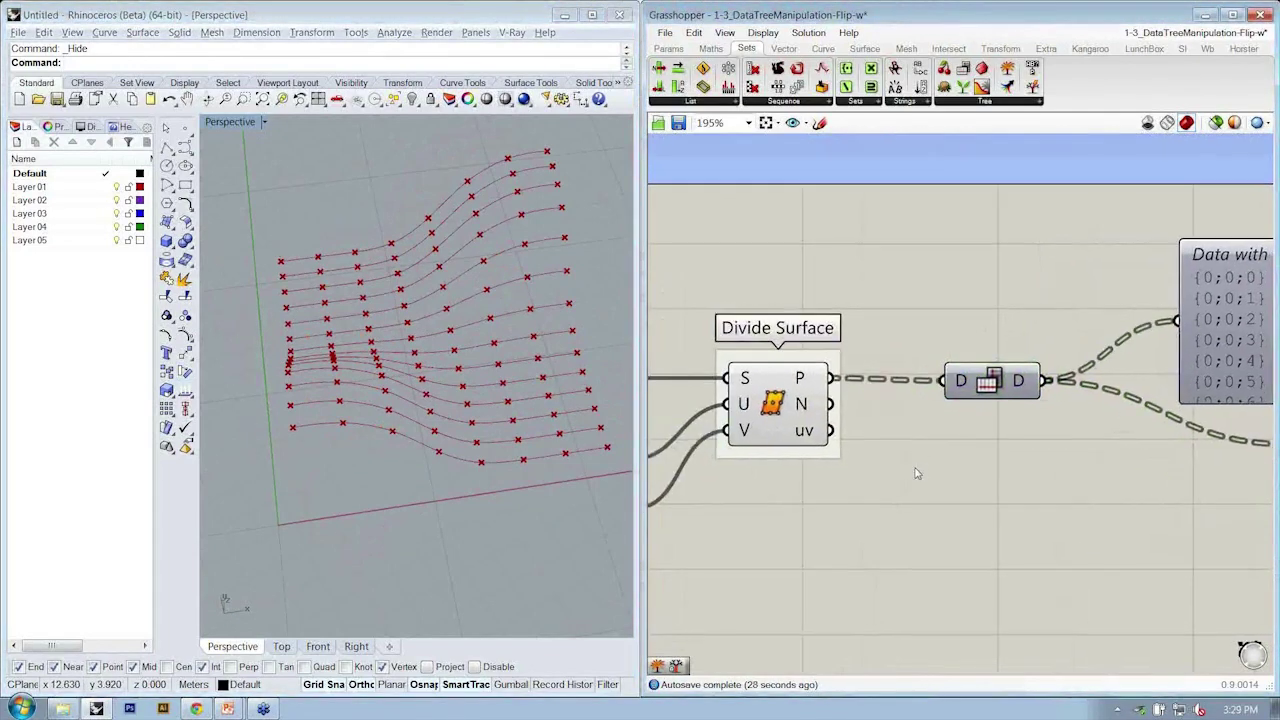
click(735, 102)
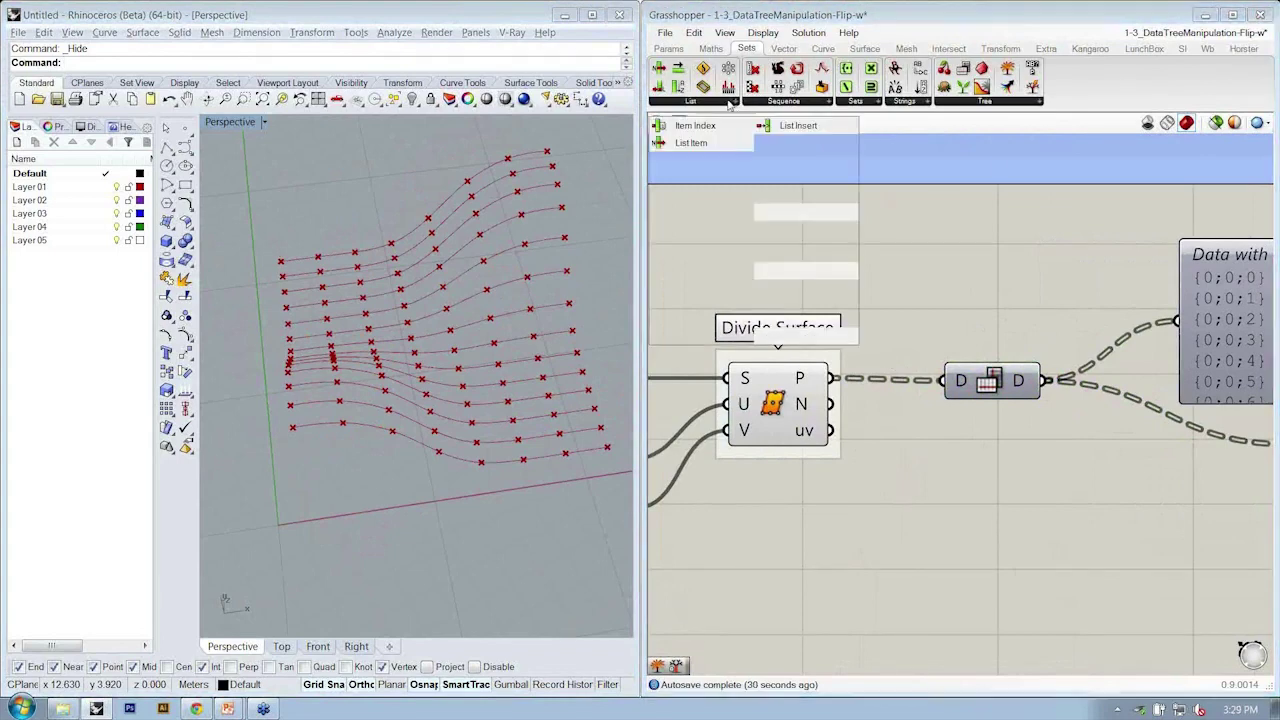
click(990, 102)
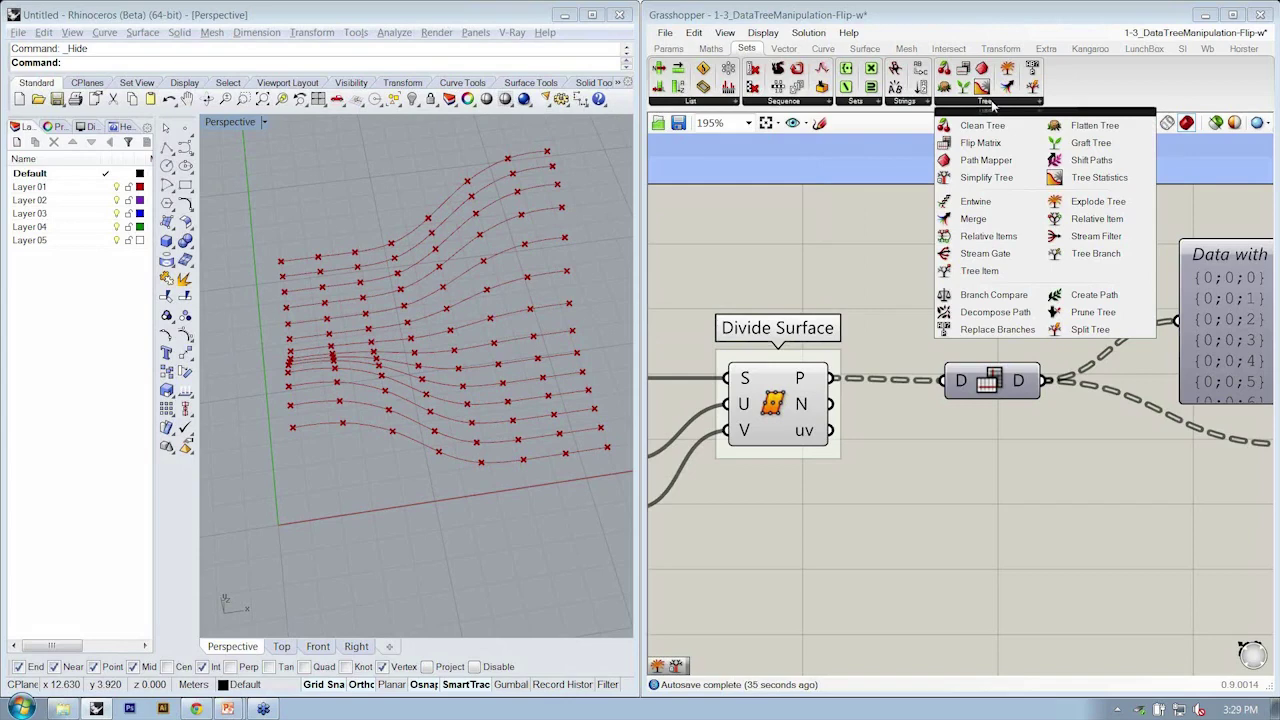
click(1095, 238)
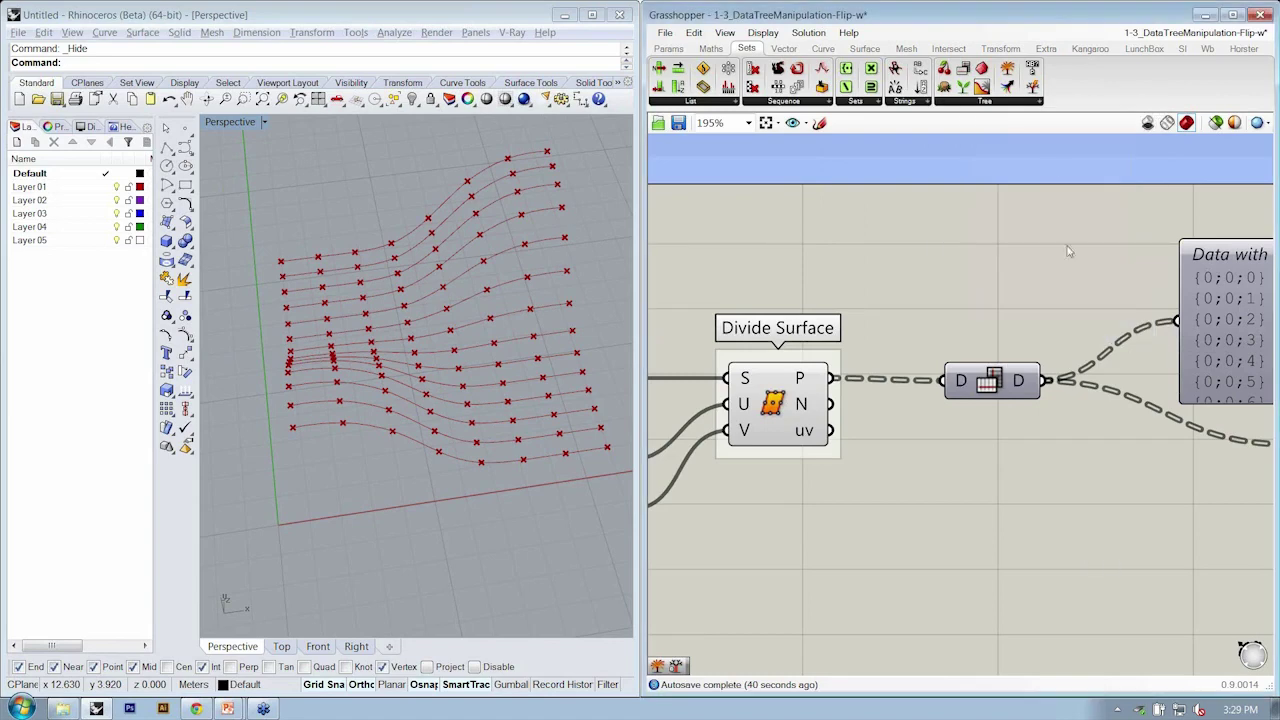
click(1015, 104)
click(1092, 236)
click(1110, 540)
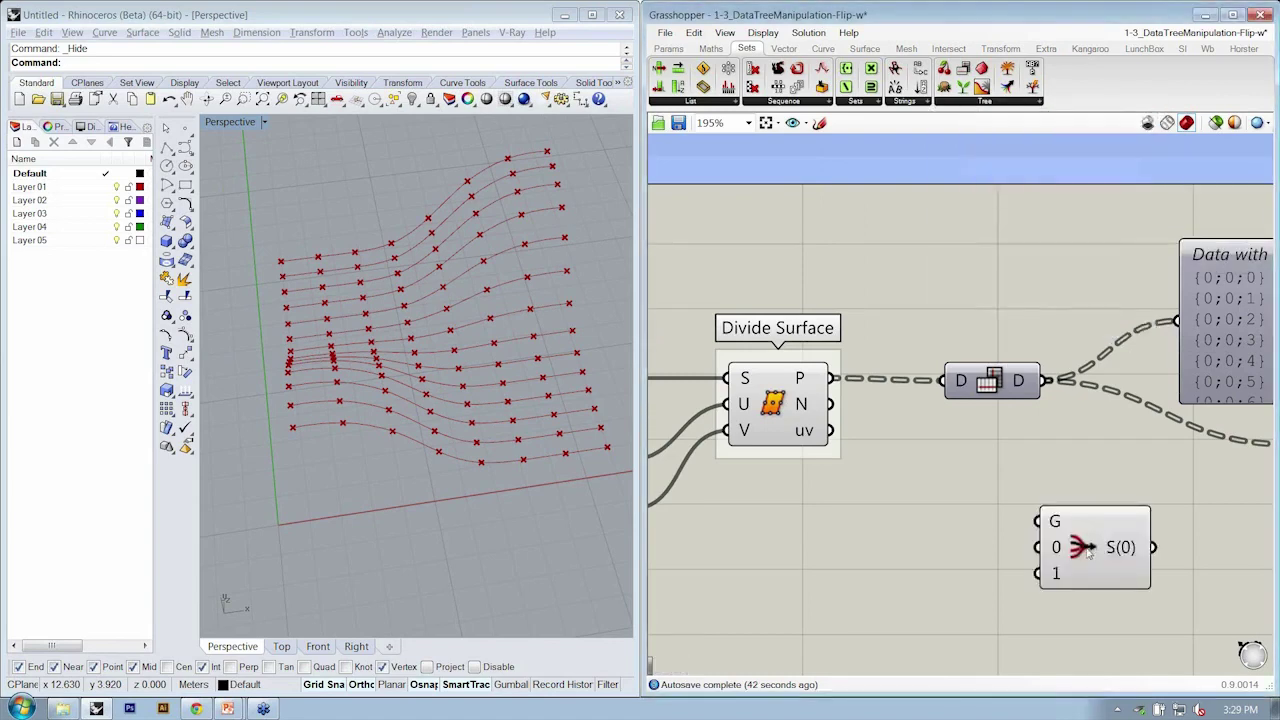
Move the data panel and Interpolate component together further downstream to make room for the Stream Filter.
scroll(926, 479, down, 2)
drag(1178, 496, 1034, 302)
drag(1030, 352, 1215, 374)
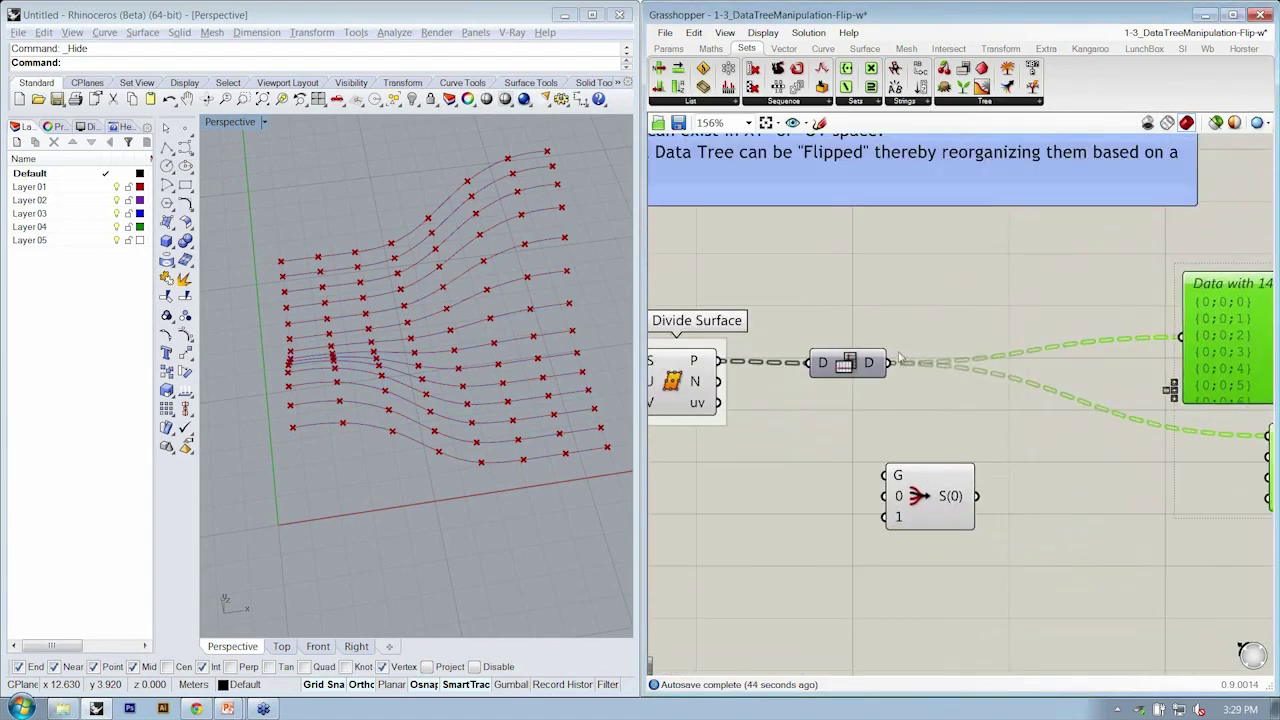
Rearrange the components so Flip Matrix sits below the Divide Surface output level and the Stream Filter sits above and downstream of it.
drag(840, 370, 817, 467)
drag(927, 517, 966, 350)
mouse_move(936, 309)
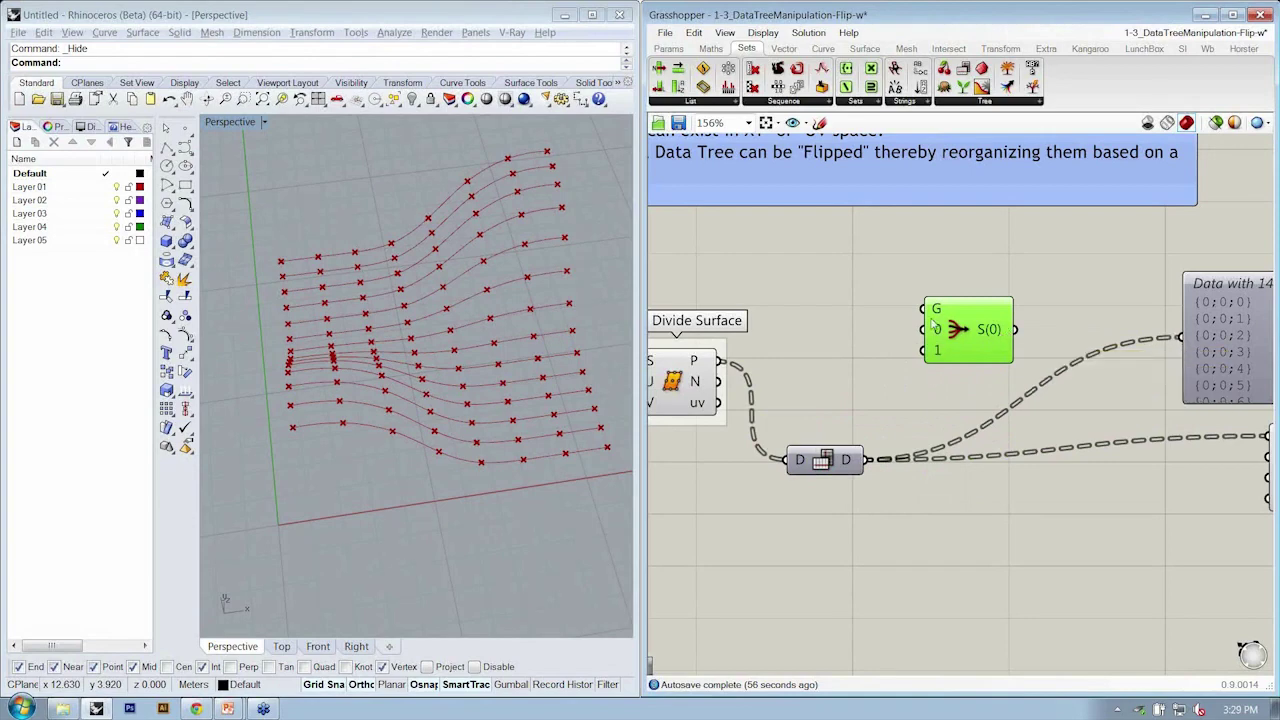
right_drag(925, 377, 960, 370)
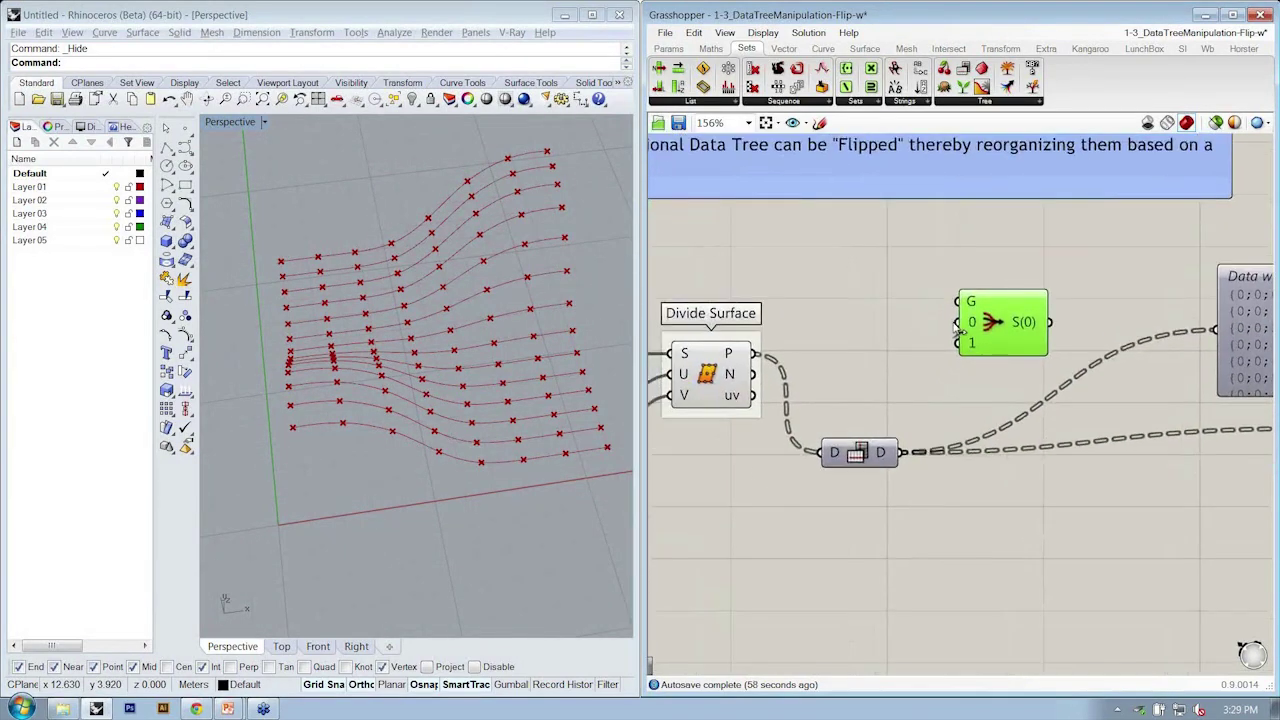
Feed Divide Surface's P output into Stream Filter input 0 and the Flip Matrix output into input 1, tidying the component positions.
drag(956, 322, 757, 353)
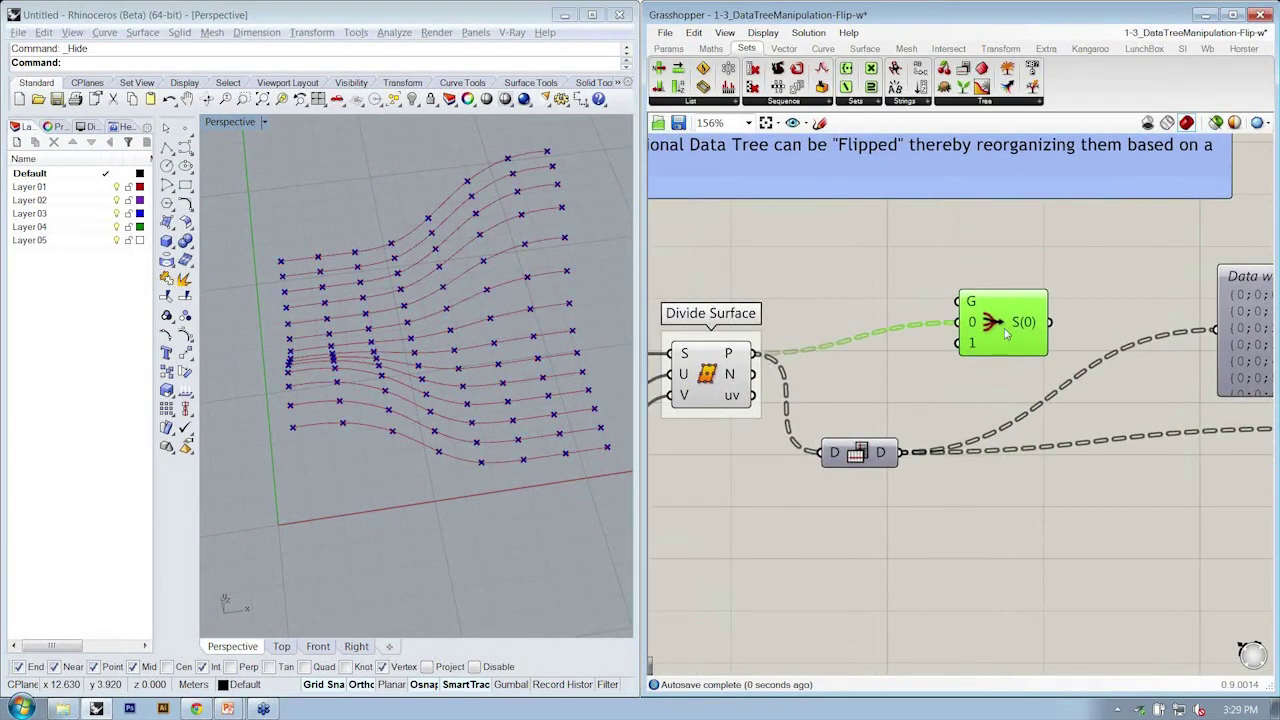
drag(1006, 324, 1016, 356)
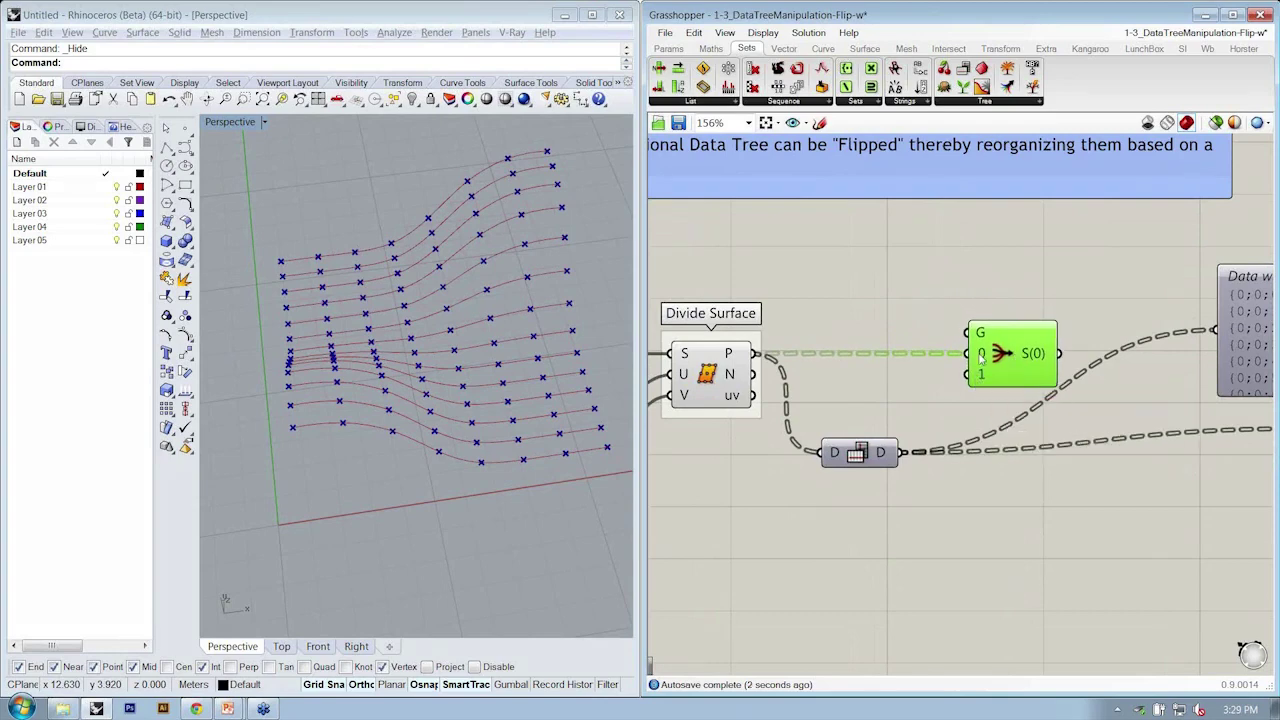
drag(840, 462, 840, 432)
Group the Flip Matrix component and label the group "Flip Matrix".
key(ctrl+g)
right_click(890, 444)
text(F)
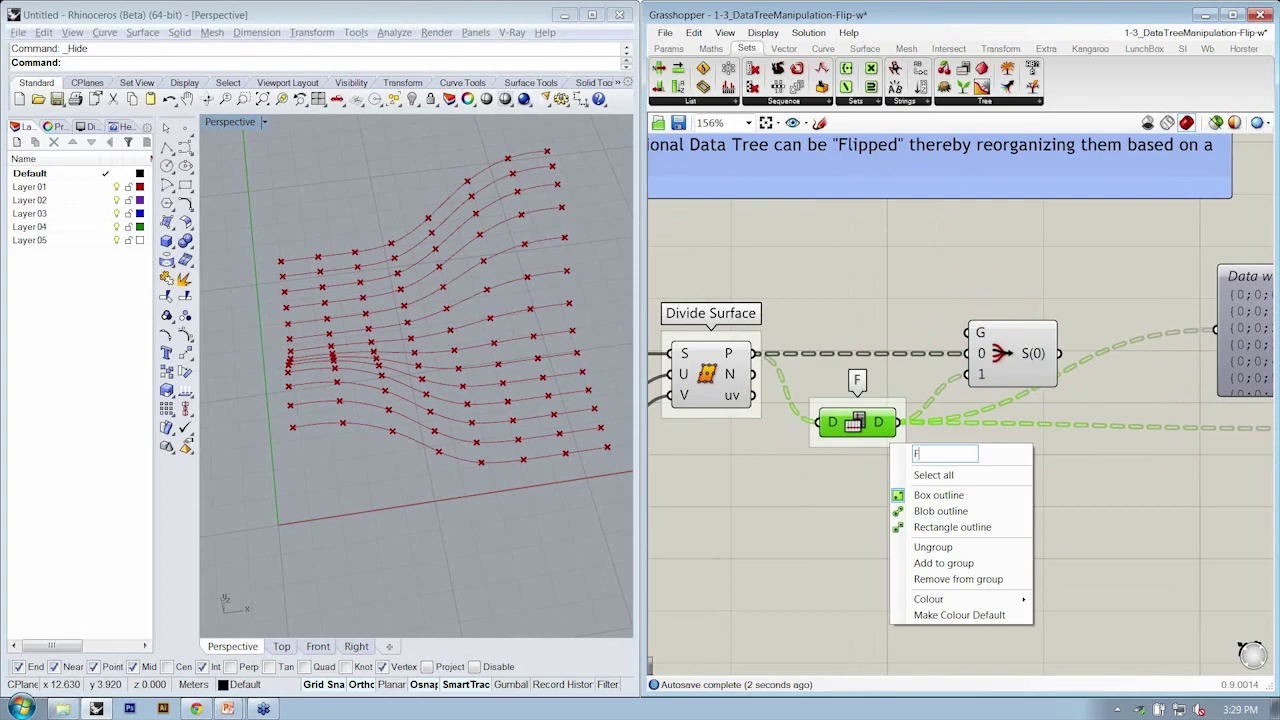
text(lip Mat)
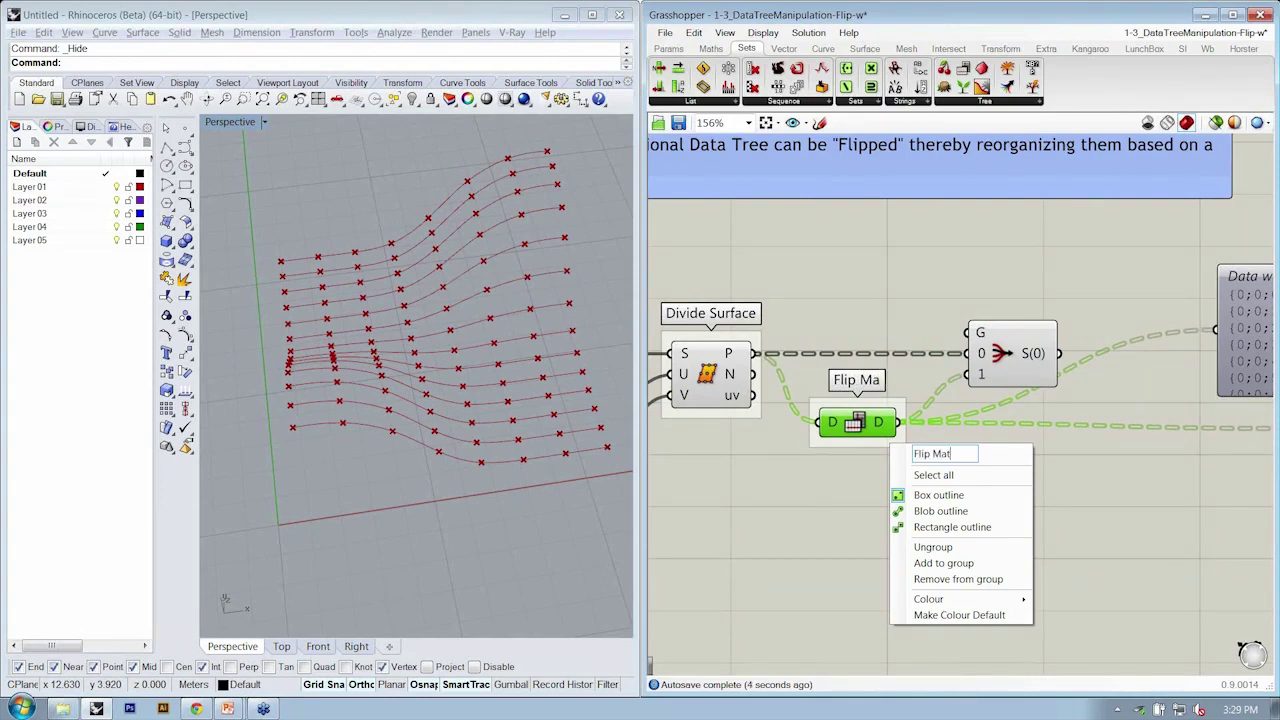
text(rix)
key(Return)
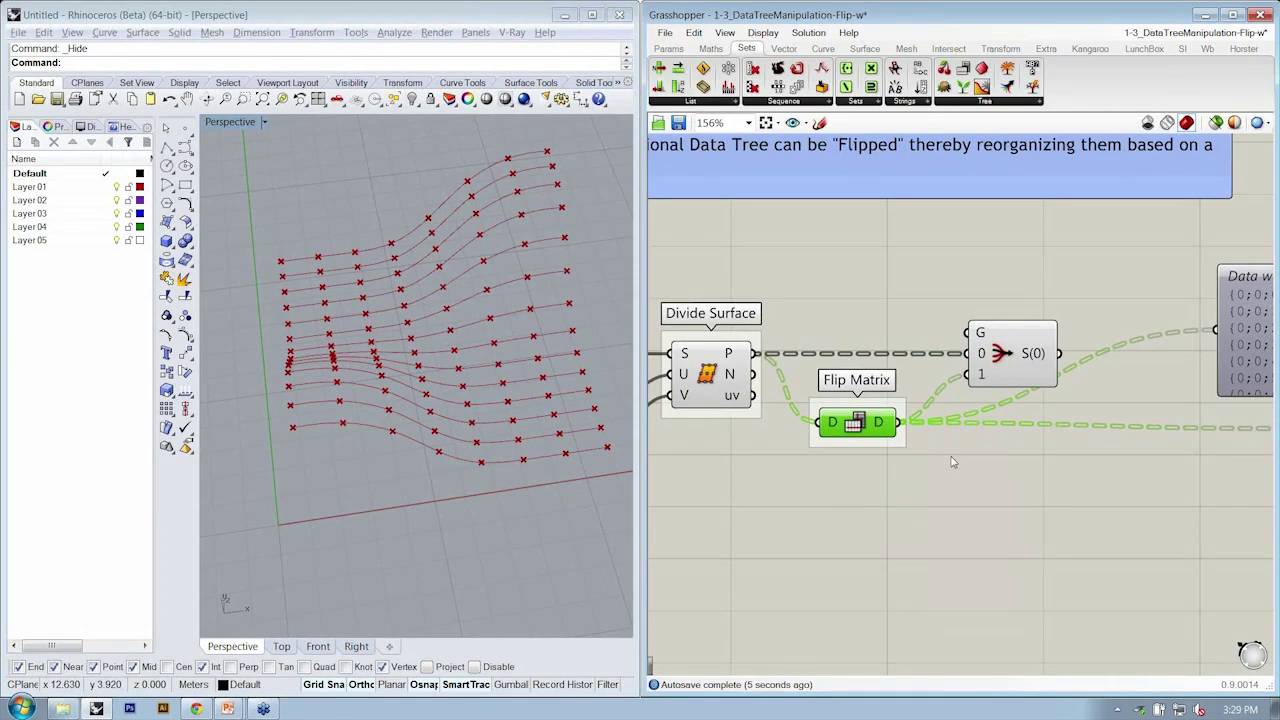
Add a Boolean Toggle above the Flip Matrix group and connect it to the Stream Filter's Gate (G) input.
click(983, 352)
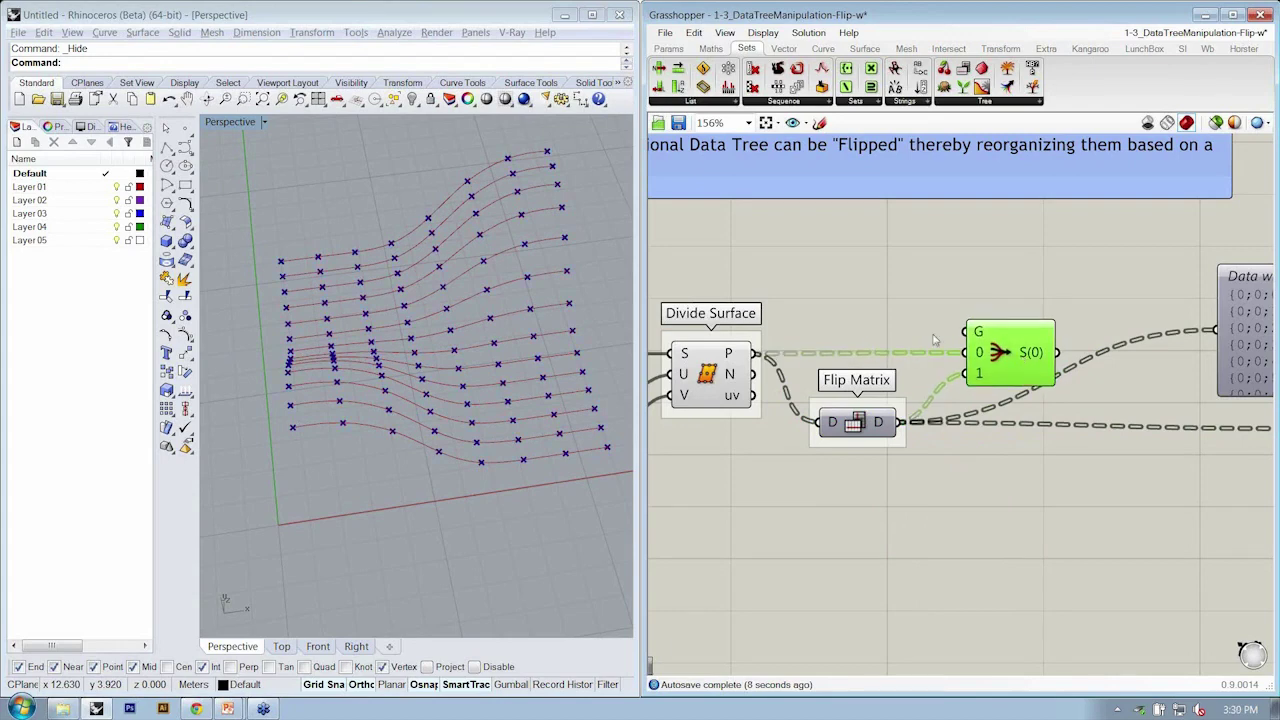
mouse_move(984, 333)
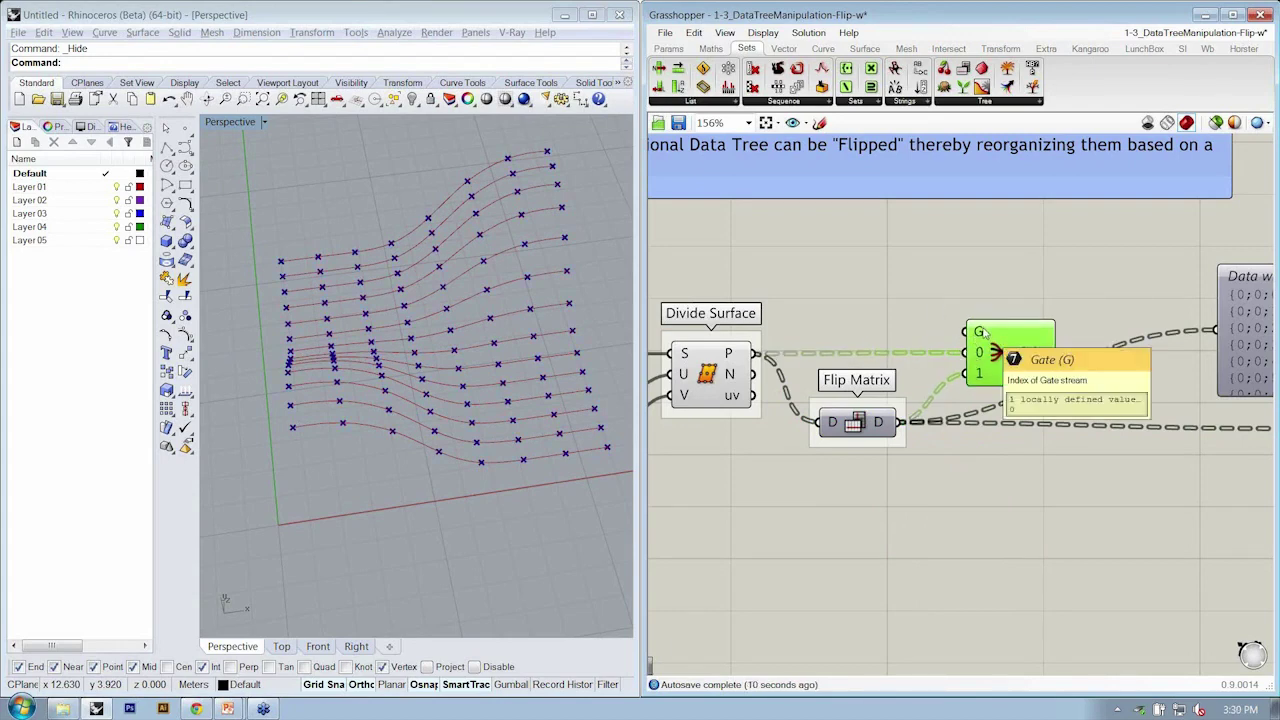
right_drag(997, 340, 975, 328)
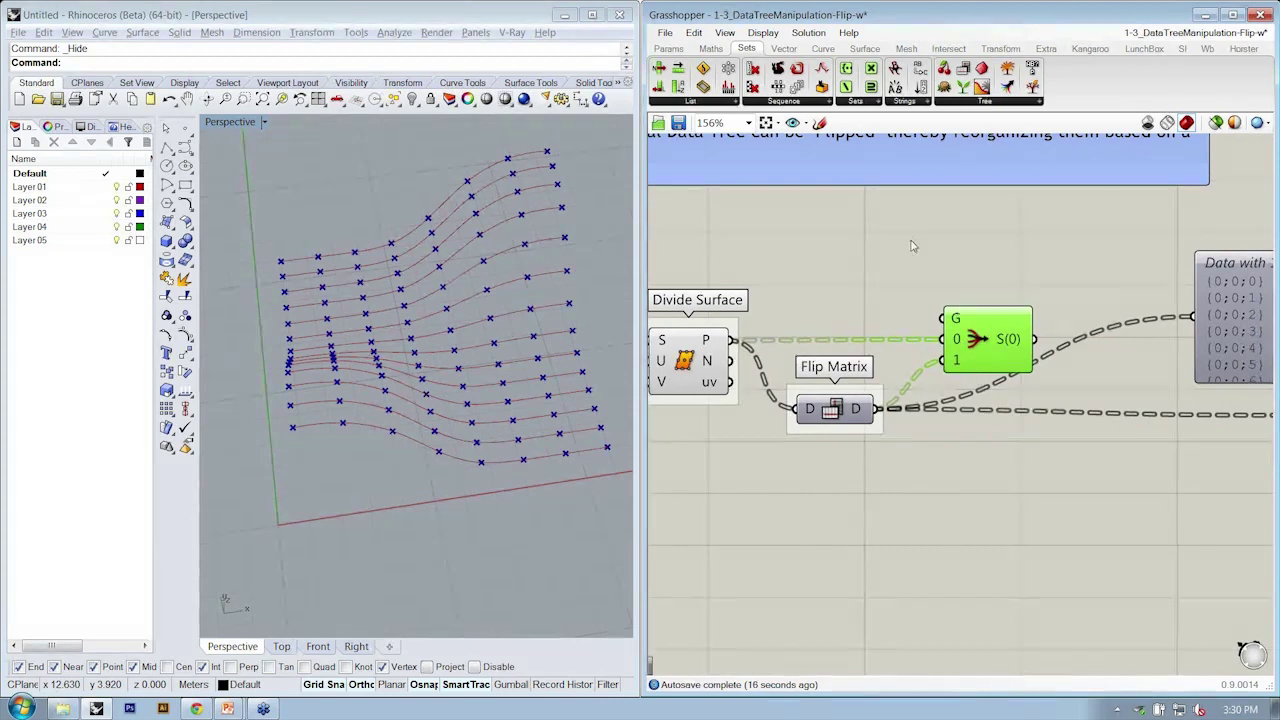
click(668, 48)
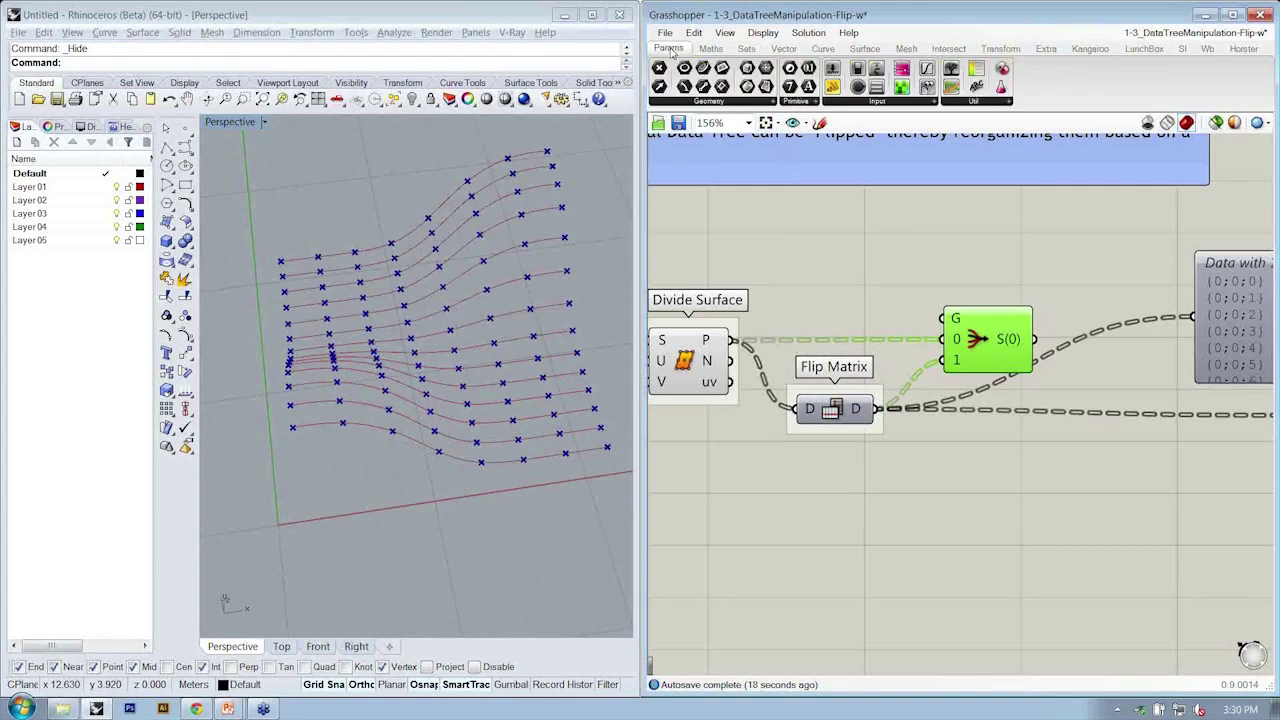
click(903, 102)
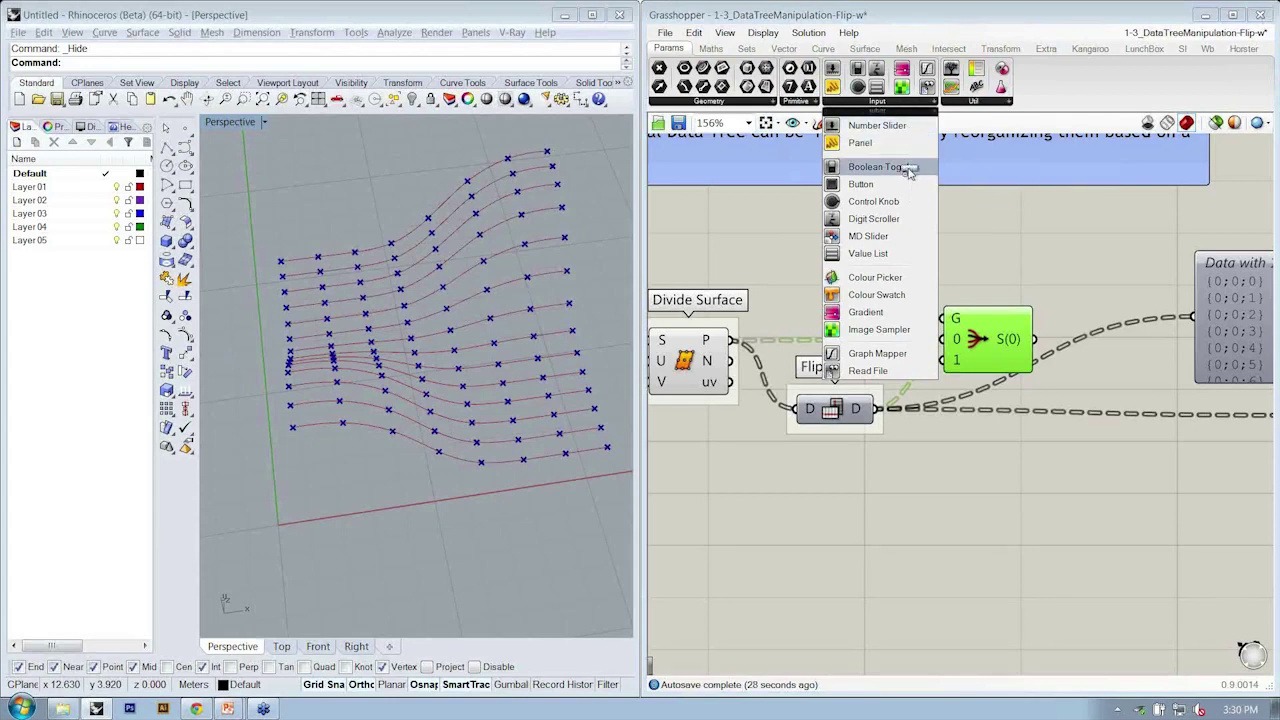
drag(880, 167, 830, 272)
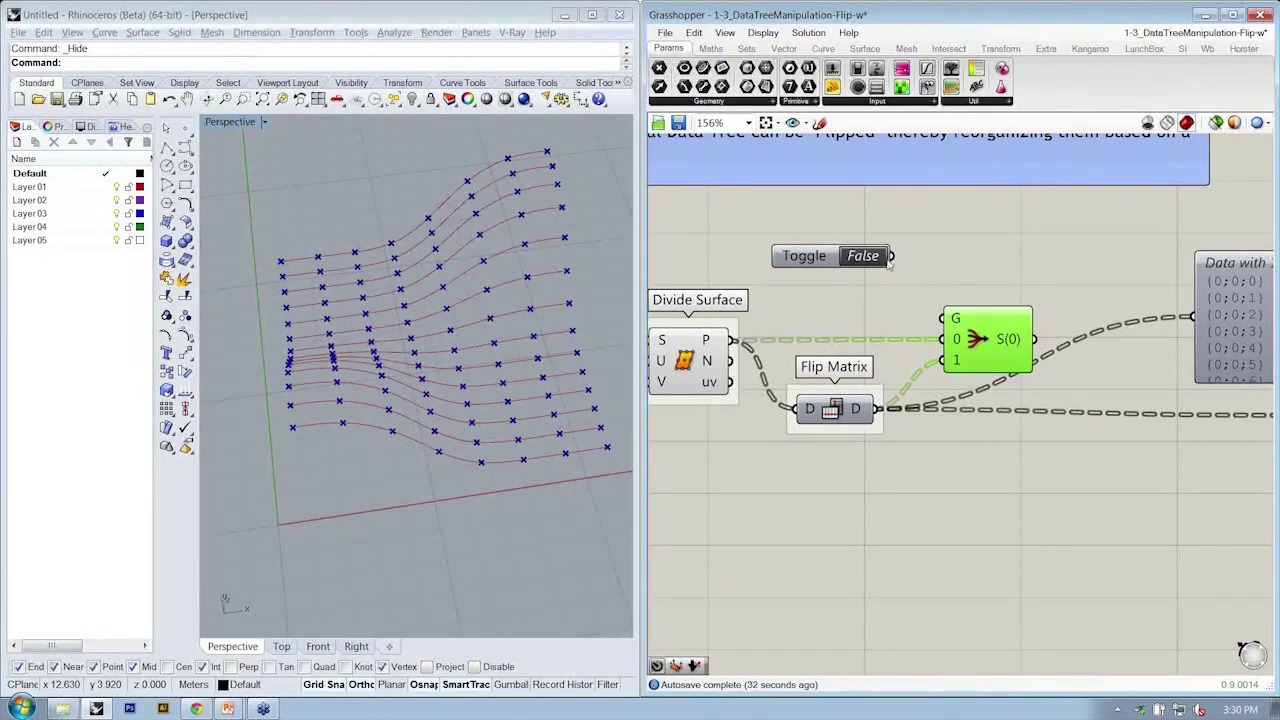
drag(889, 256, 944, 318)
Feed the Stream Filter's output into the data panel and the V input of the Interpolate component, replacing the direct Flip Matrix wires.
right_drag(1108, 355, 992, 342)
drag(919, 326, 1116, 450)
right_drag(923, 438, 963, 439)
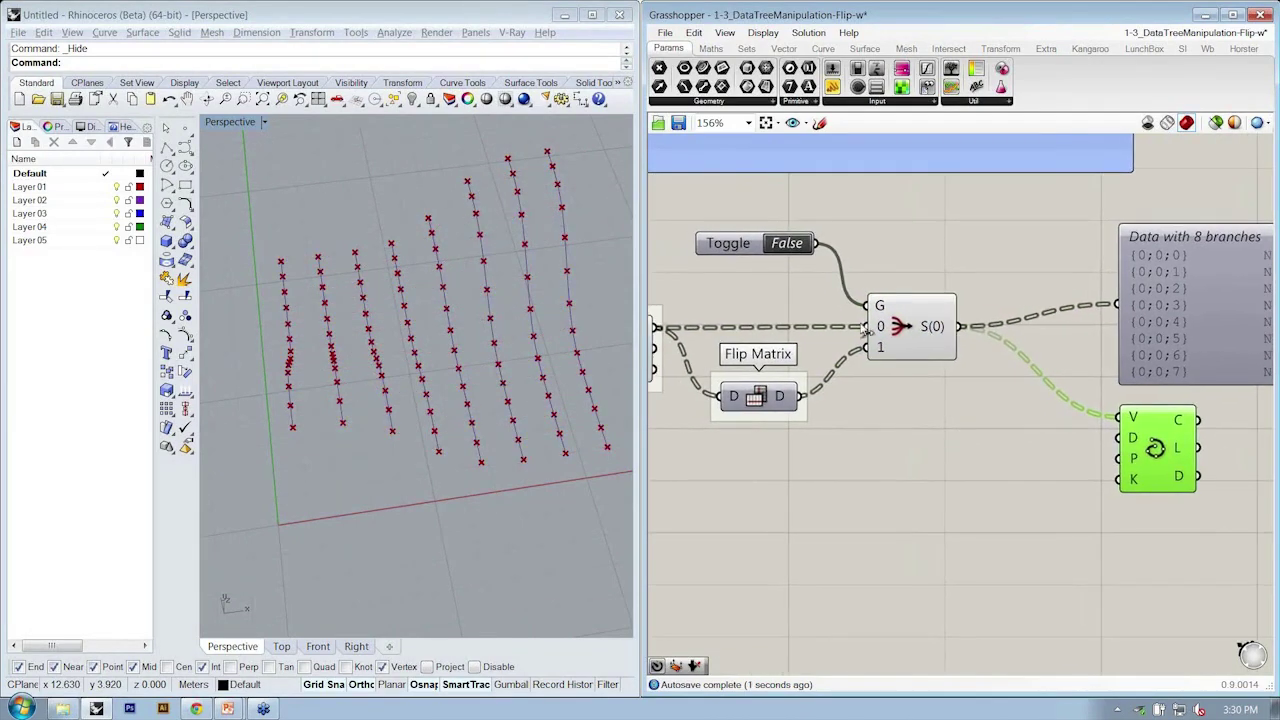
Alternate the Boolean Toggle between True and False, leave it on True, and inspect the interpolated curves from several angles in Rhino.
double_click(785, 247)
double_click(785, 247)
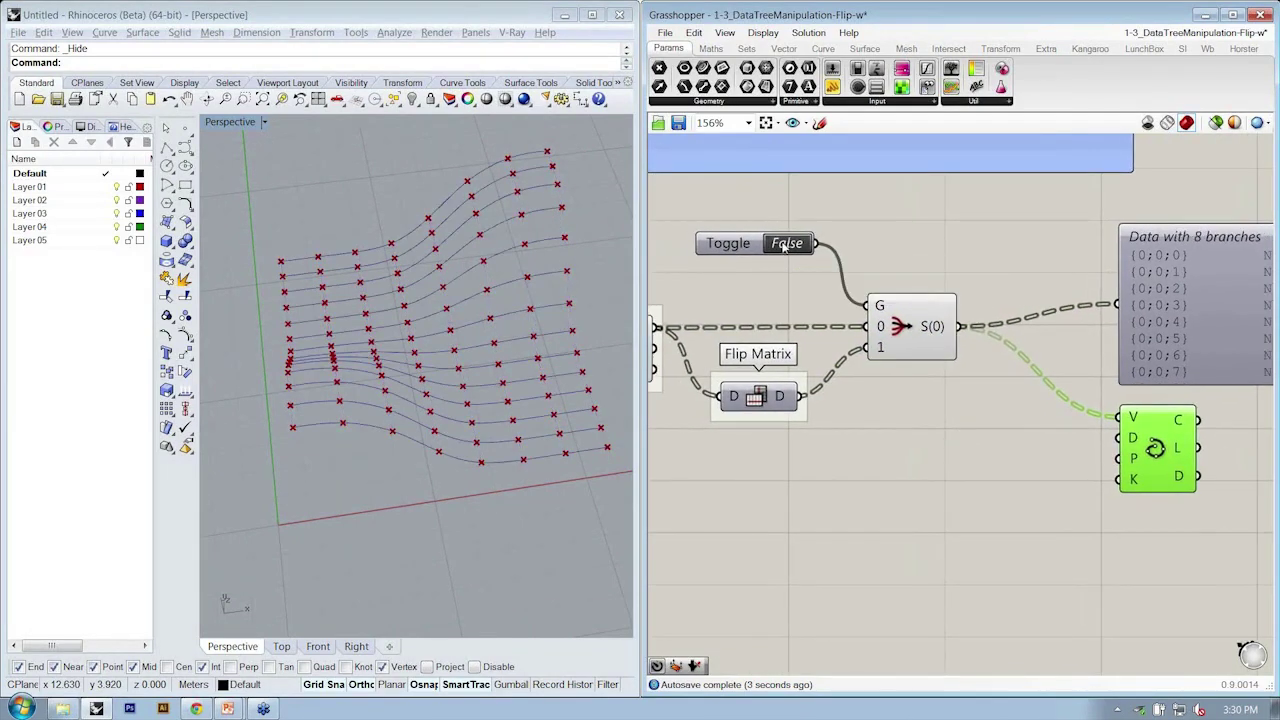
double_click(785, 247)
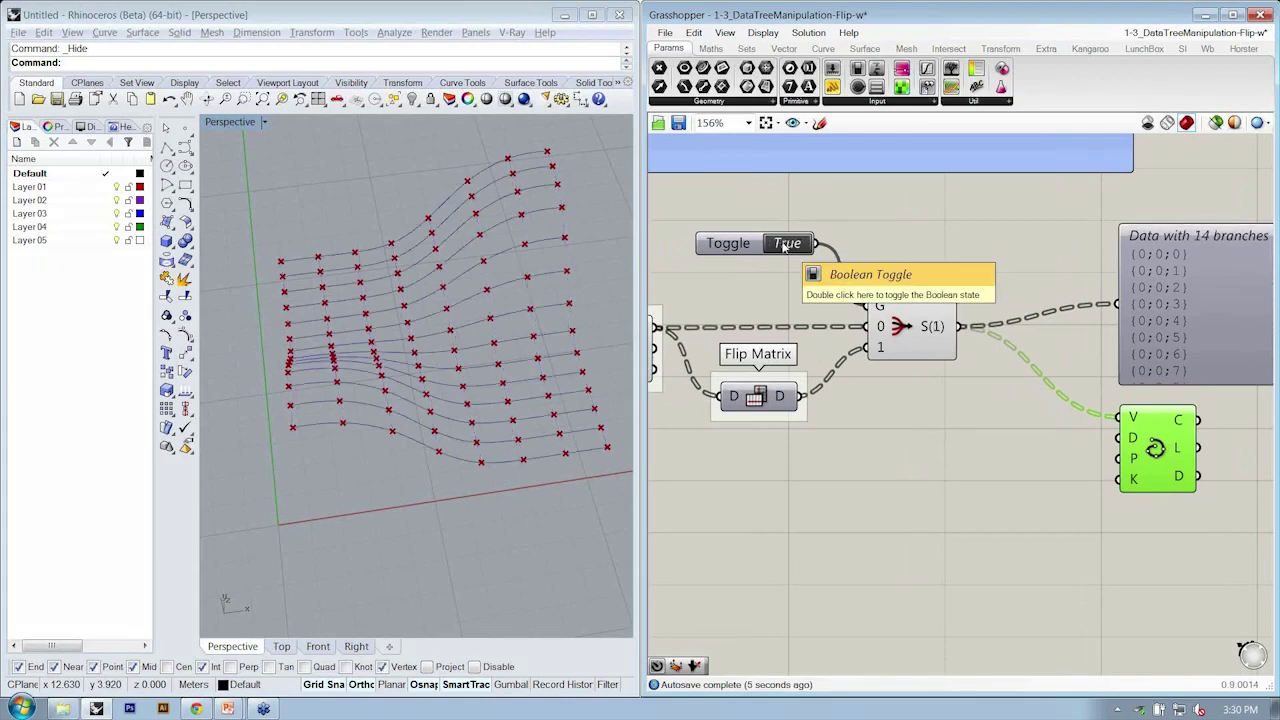
double_click(785, 246)
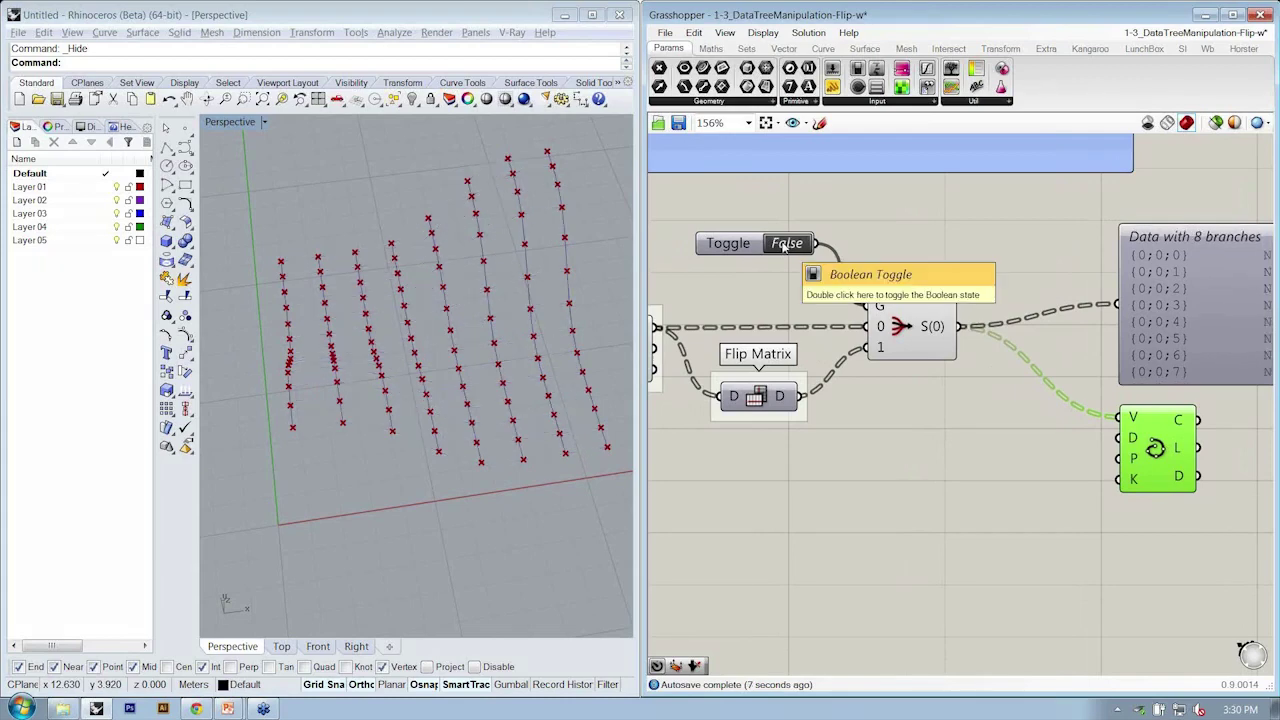
double_click(785, 246)
right_drag(400, 300, 445, 314)
scroll(915, 391, down, 1)
right_drag(908, 392, 947, 389)
right_drag(458, 412, 304, 500)
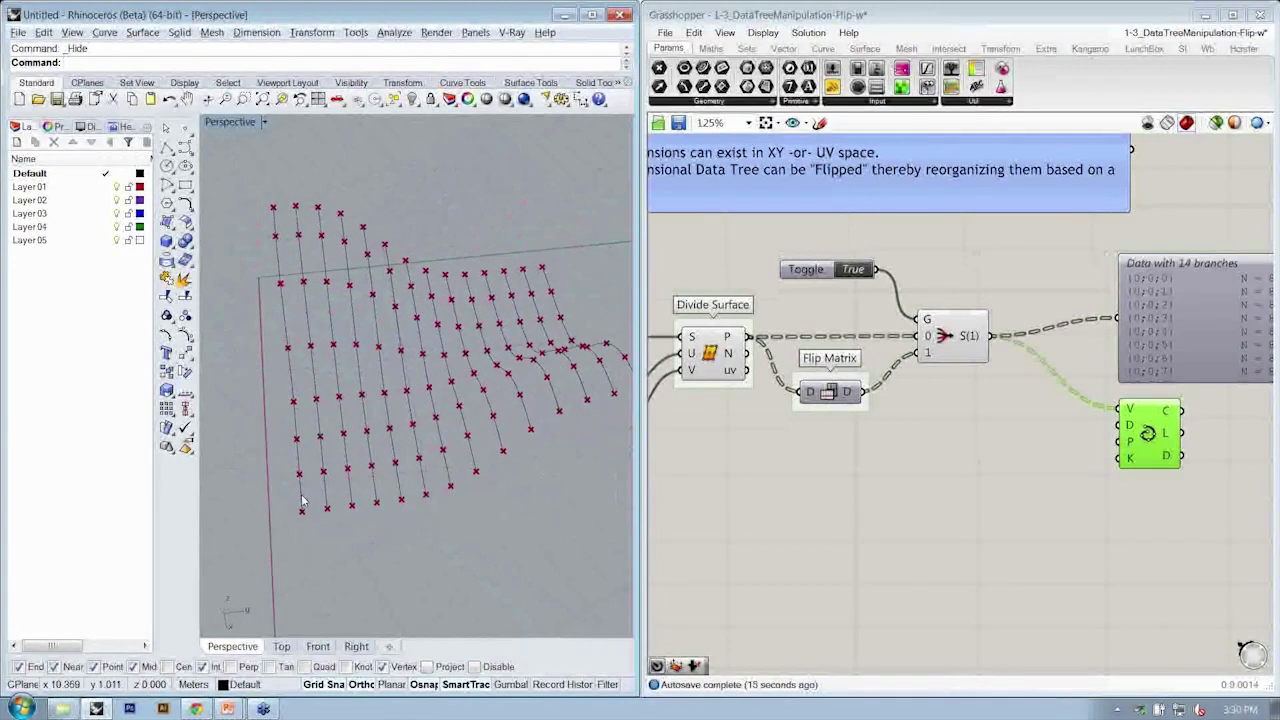
right_drag(307, 455, 340, 510)
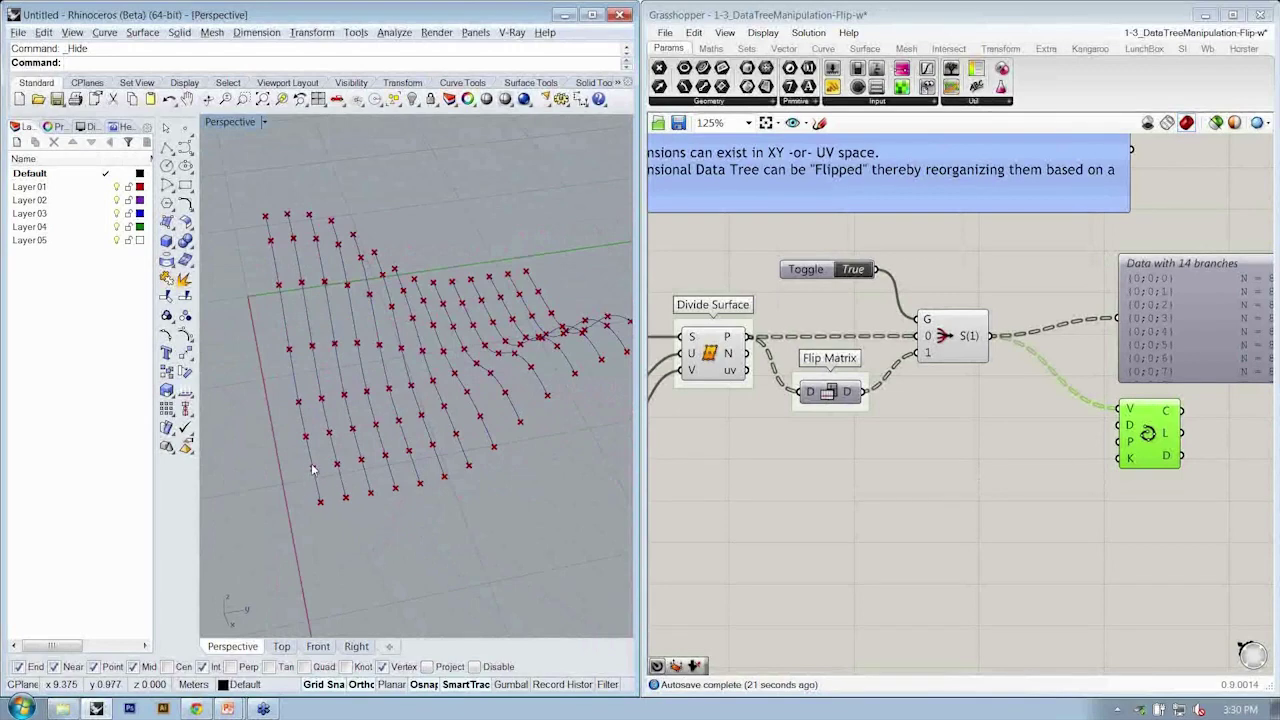
right_drag(318, 418, 470, 448)
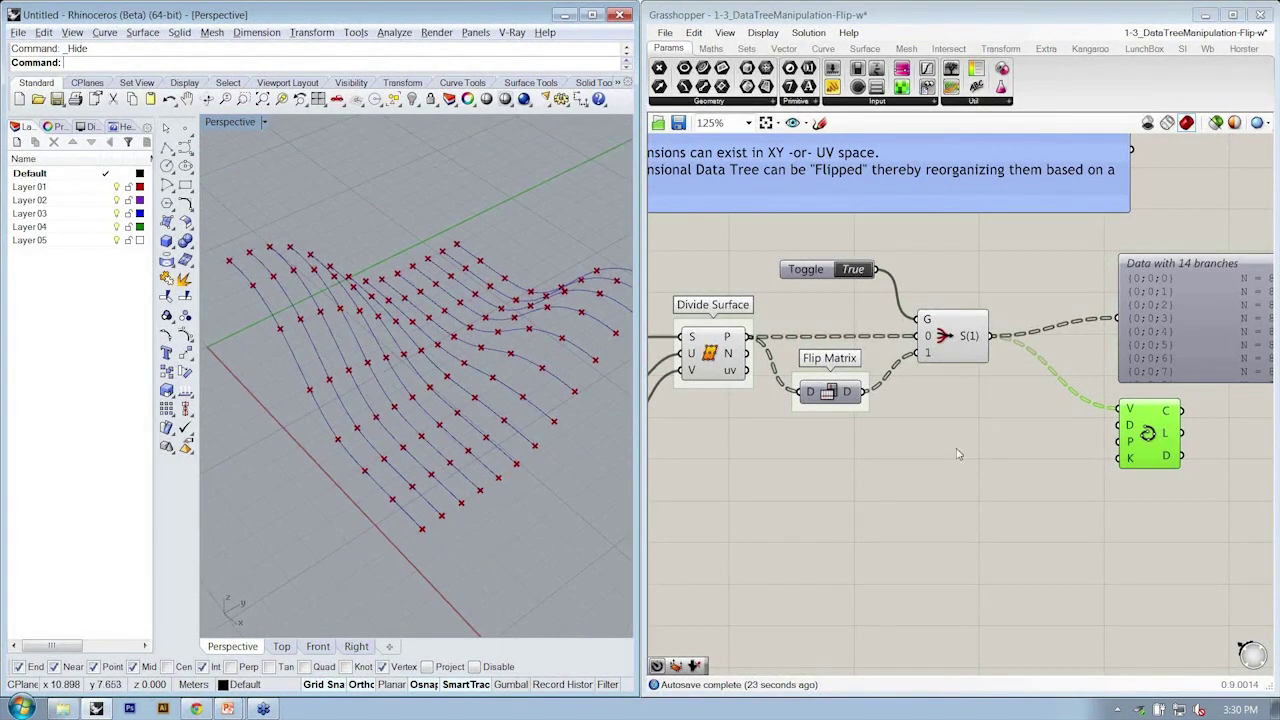